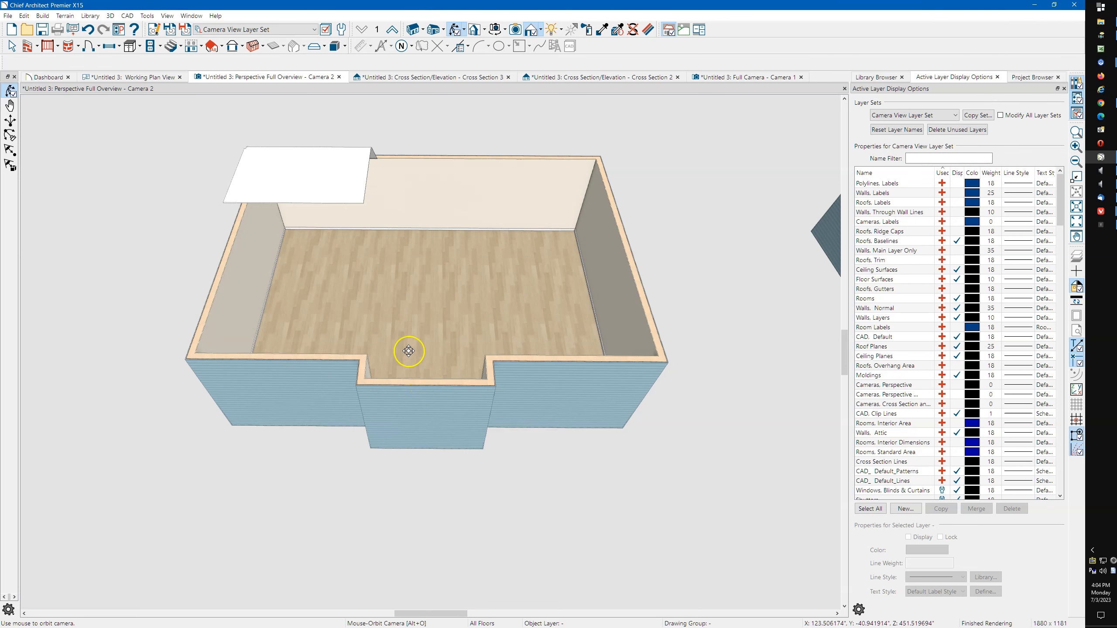
In the working plan view, draw a roof plane about 6' wide off the front wall's segment left of the bump-out
left_click(126, 77)
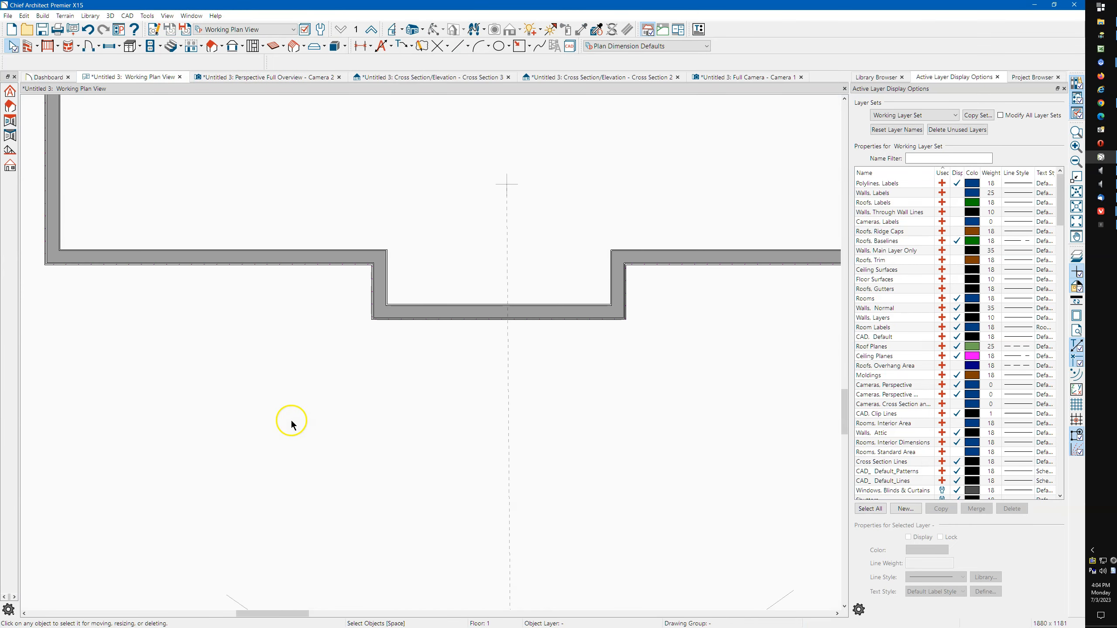
key("r")
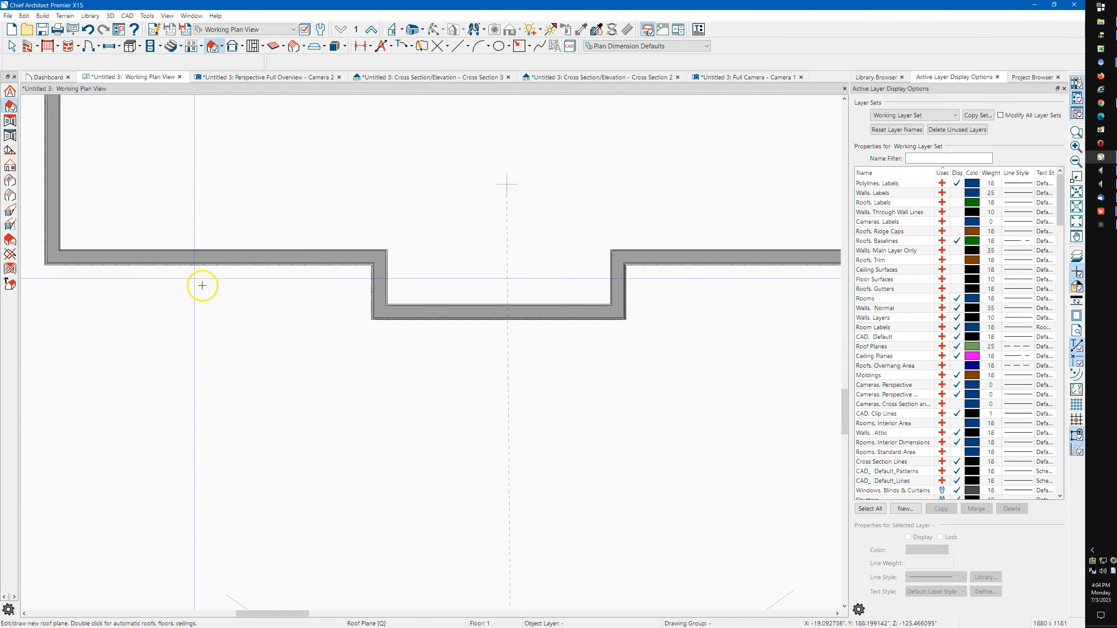
mouse_move(201, 262)
left_mouse_down()
mouse_move(314, 260)
mouse_move(330, 88)
left_mouse_up()
key("Escape")
scroll(361, 337, "down", 5)
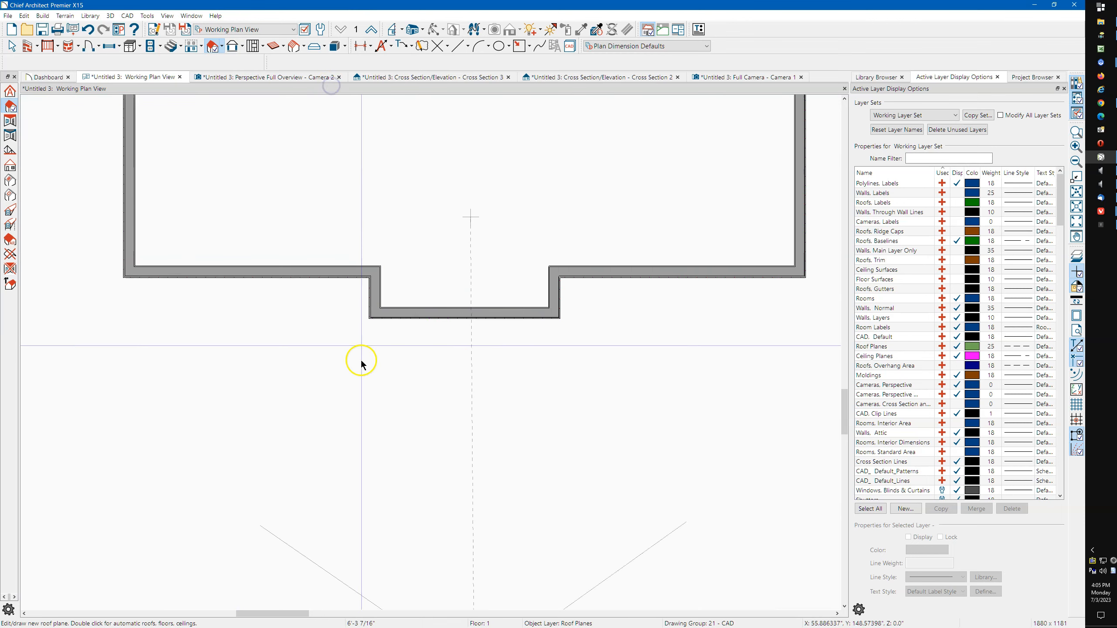
scroll(291, 357, "up", 2)
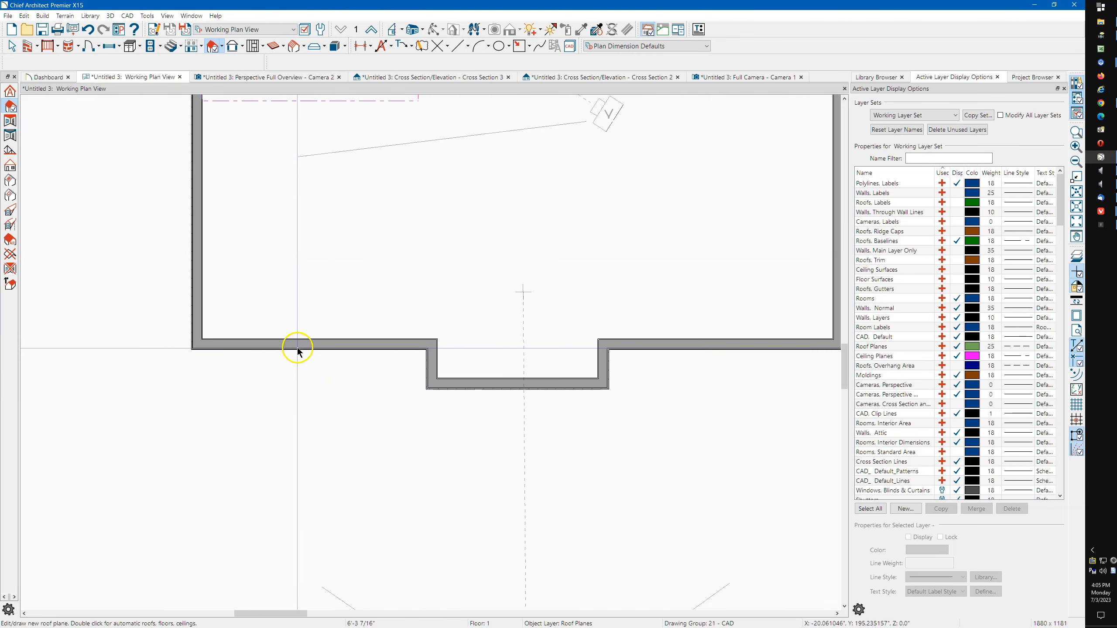
left_click_drag(287, 349, 412, 163)
key("Escape")
scroll(277, 269, "up", 4)
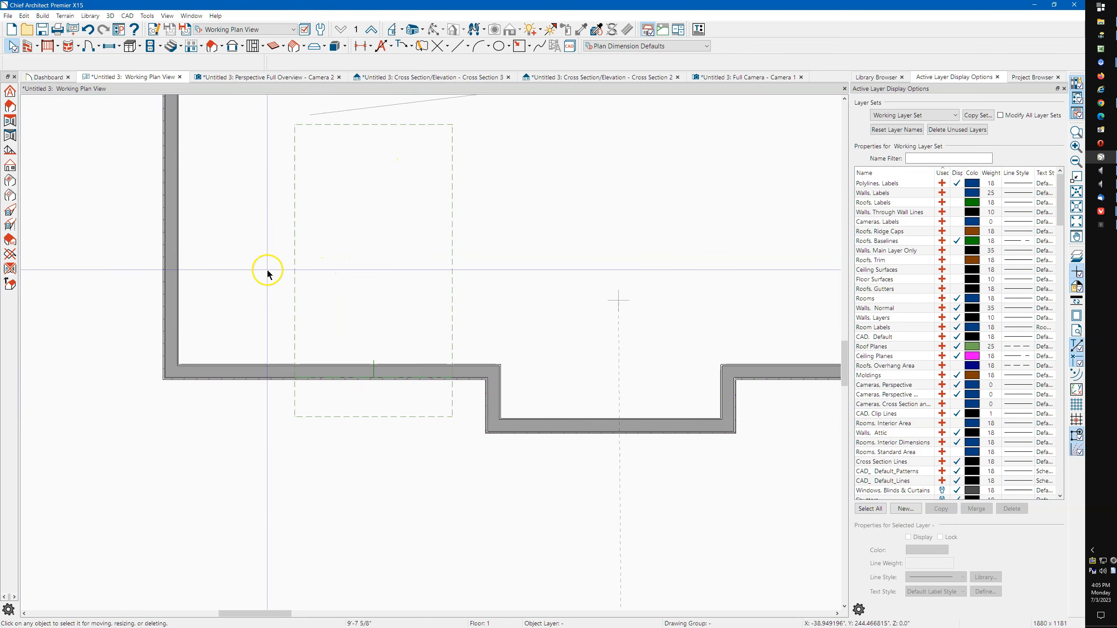
Extend the new roof plane's left edge 18" beyond the house's left exterior wall
left_click(305, 260)
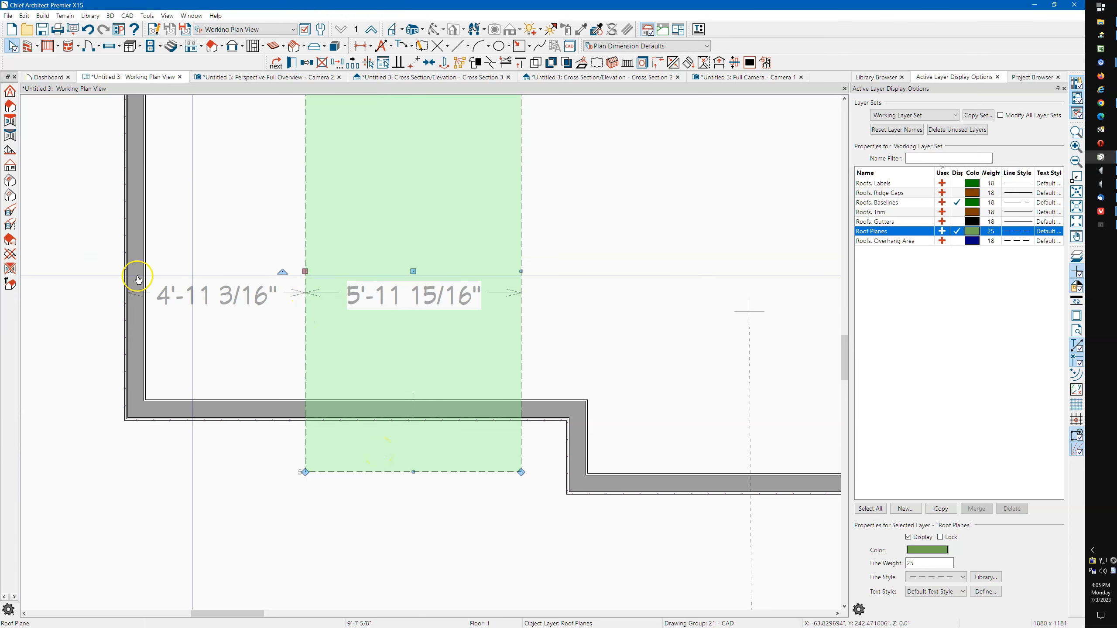
left_click(208, 293)
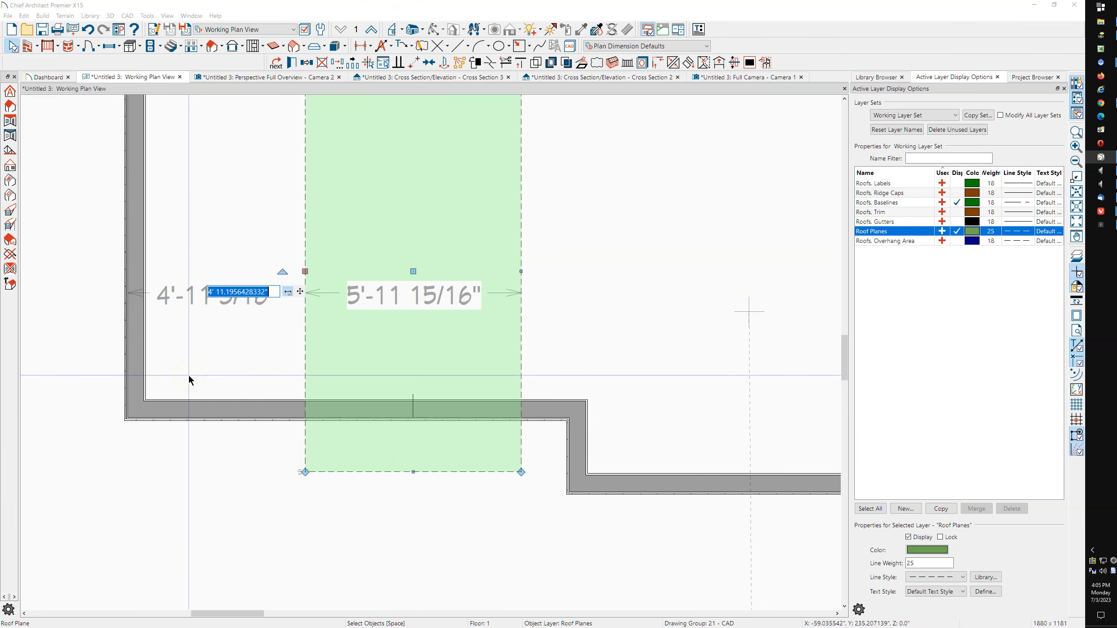
type("-18")
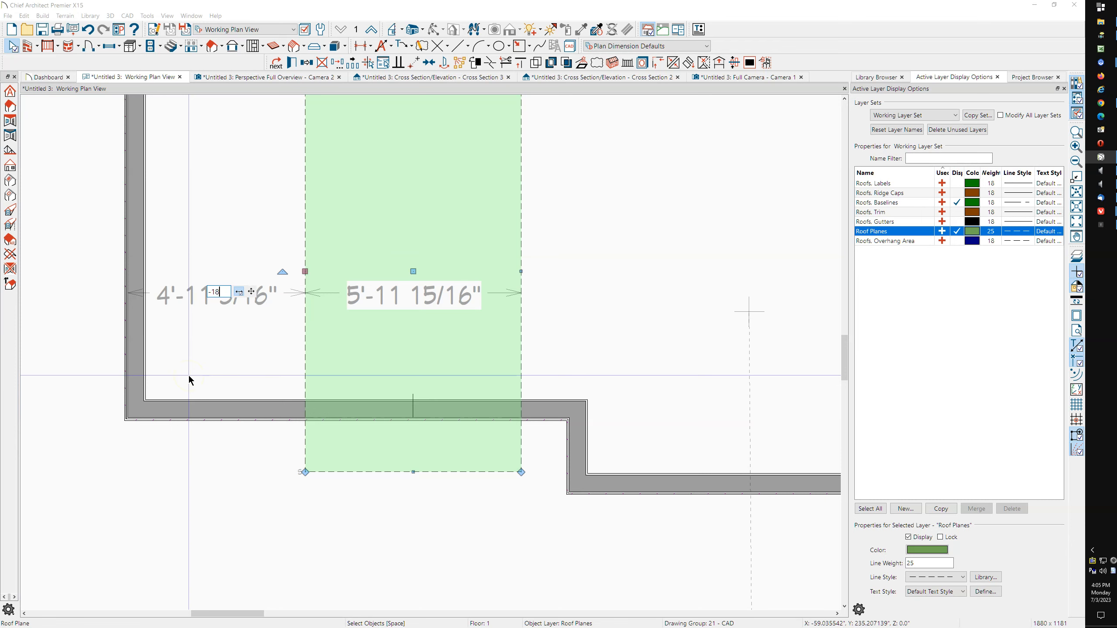
key("Return")
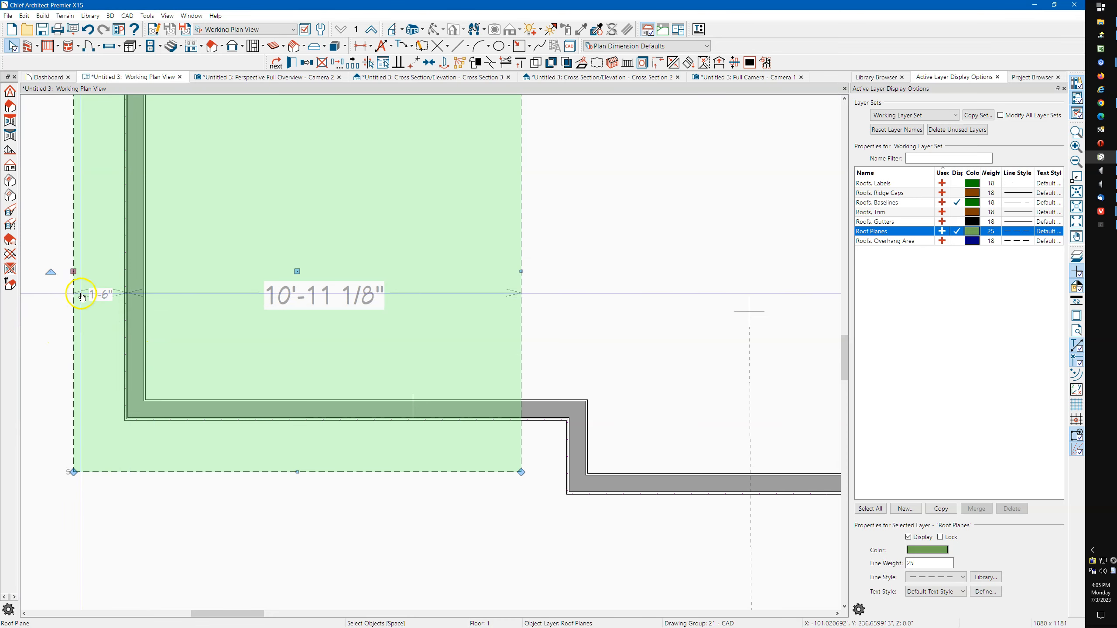
scroll(76, 326, "down", 4)
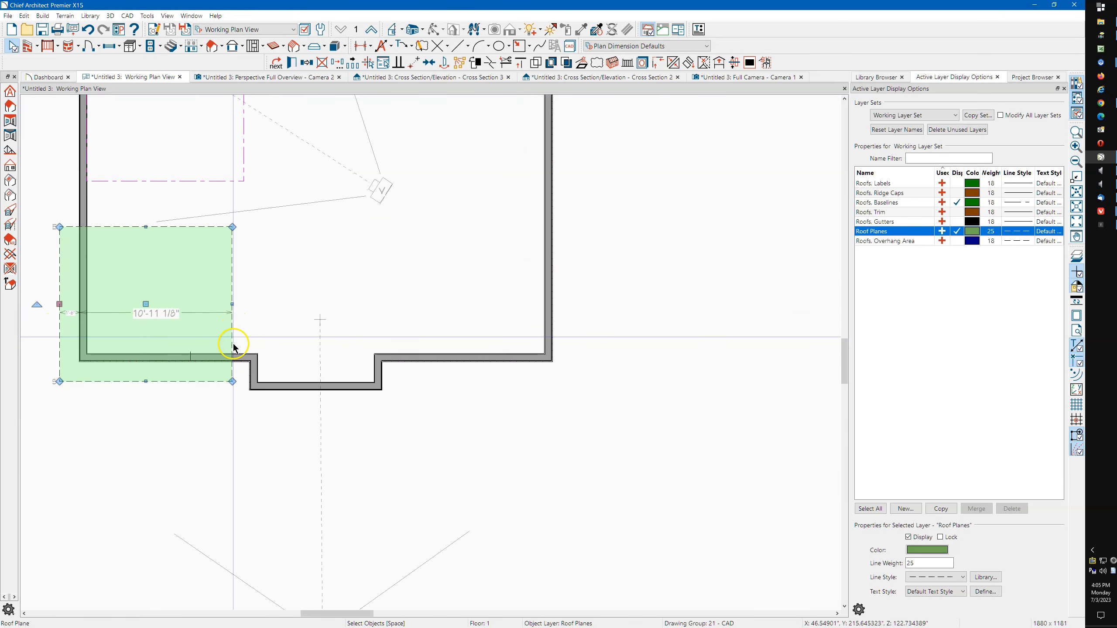
Extend the roof plane's right edge 18" beyond the house's right exterior wall
left_click(232, 344)
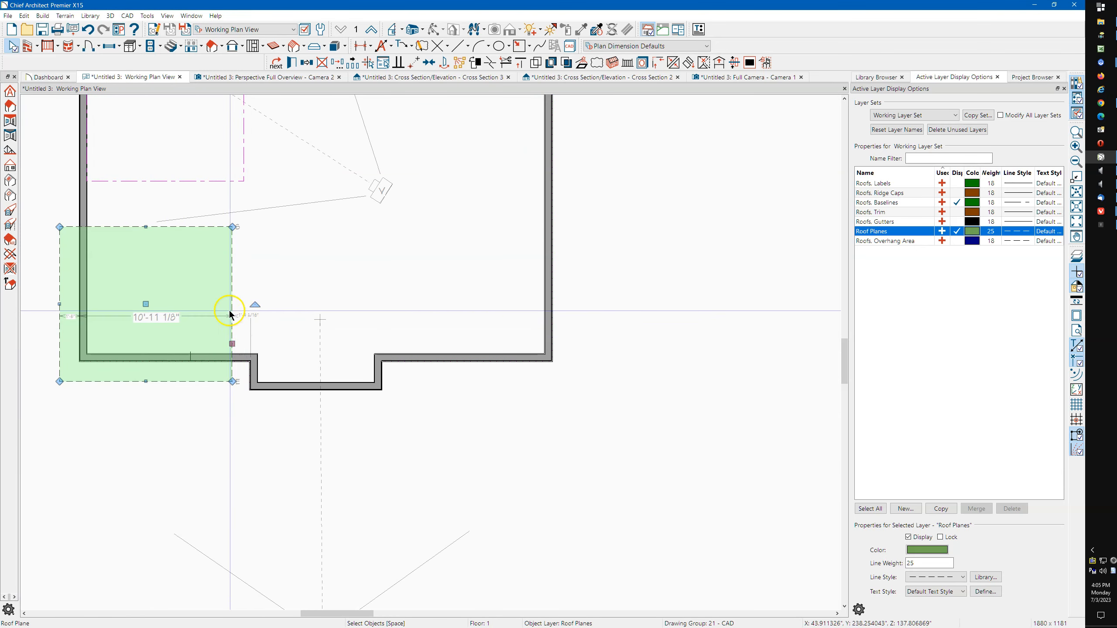
left_click(232, 246)
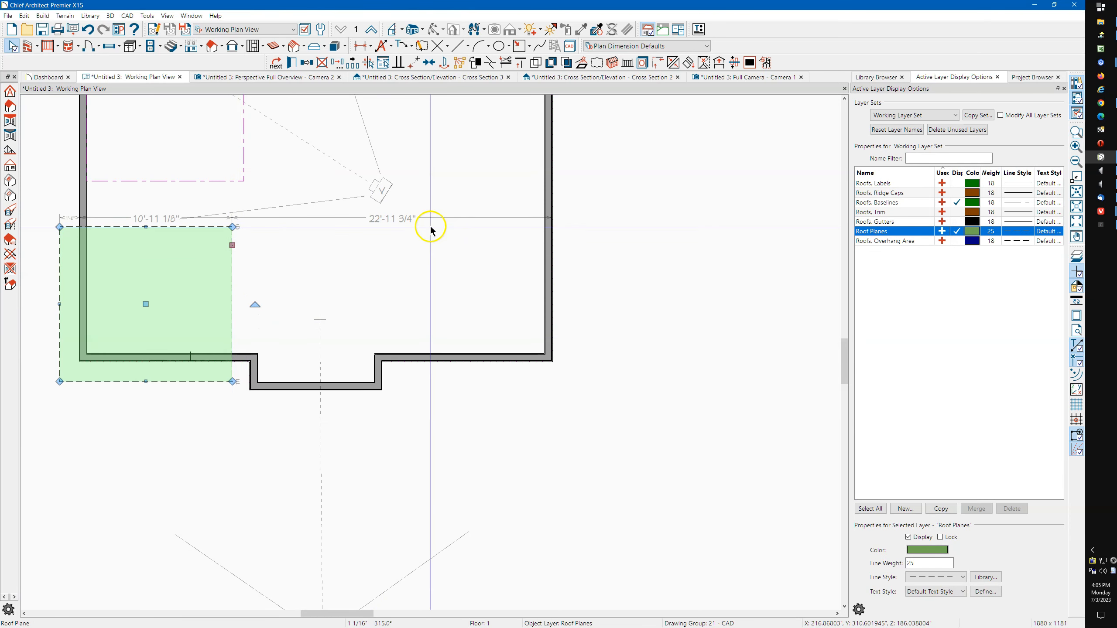
left_click(395, 218)
type("-18")
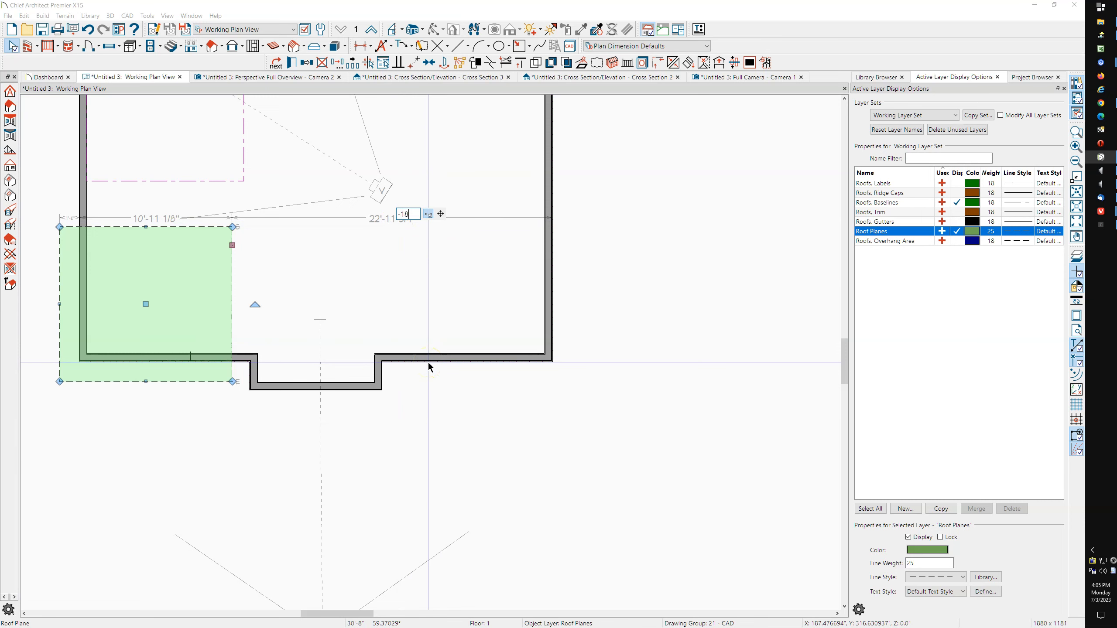
key("Return")
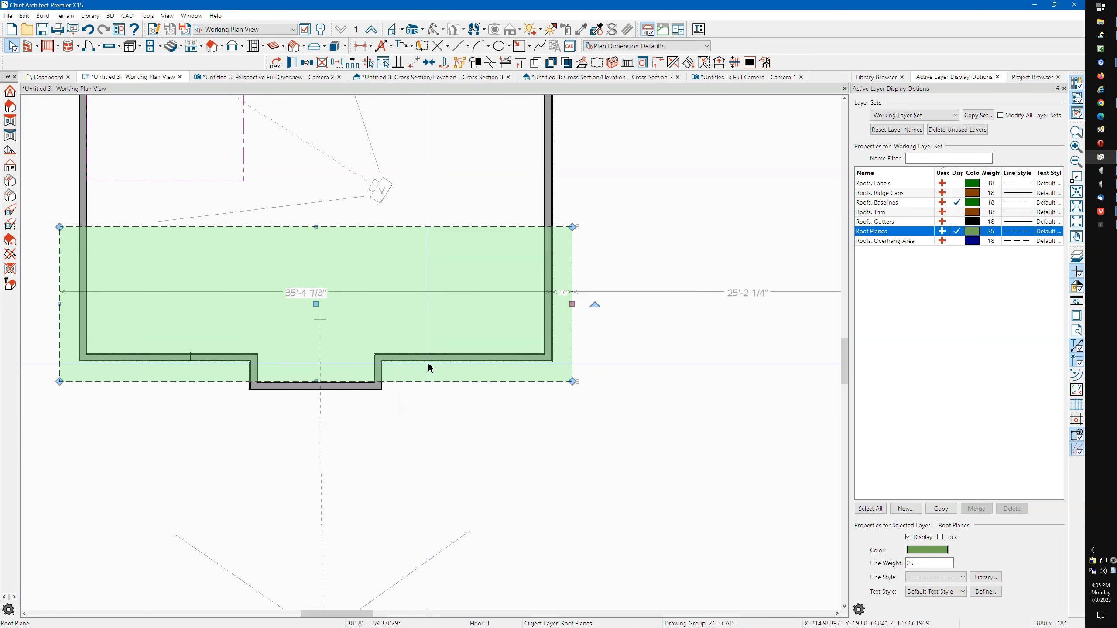
scroll(211, 411, "up", 2)
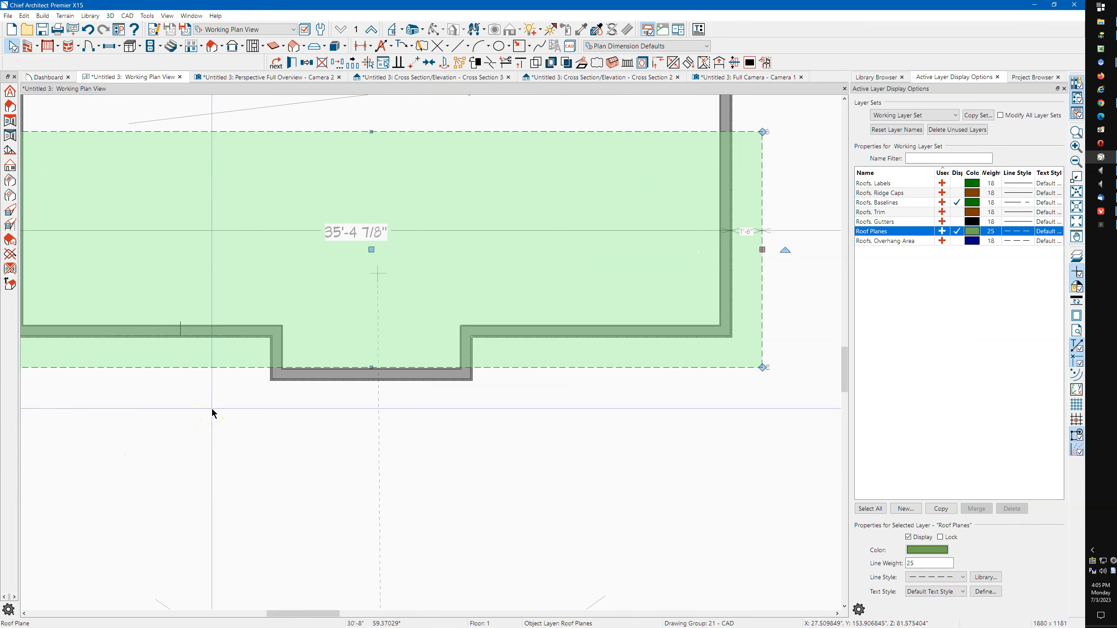
Draw a second roof plane sloping inward from the bump-out's left side wall, with its baseline set over the wall top
left_click(213, 46)
scroll(257, 346, "up", 2)
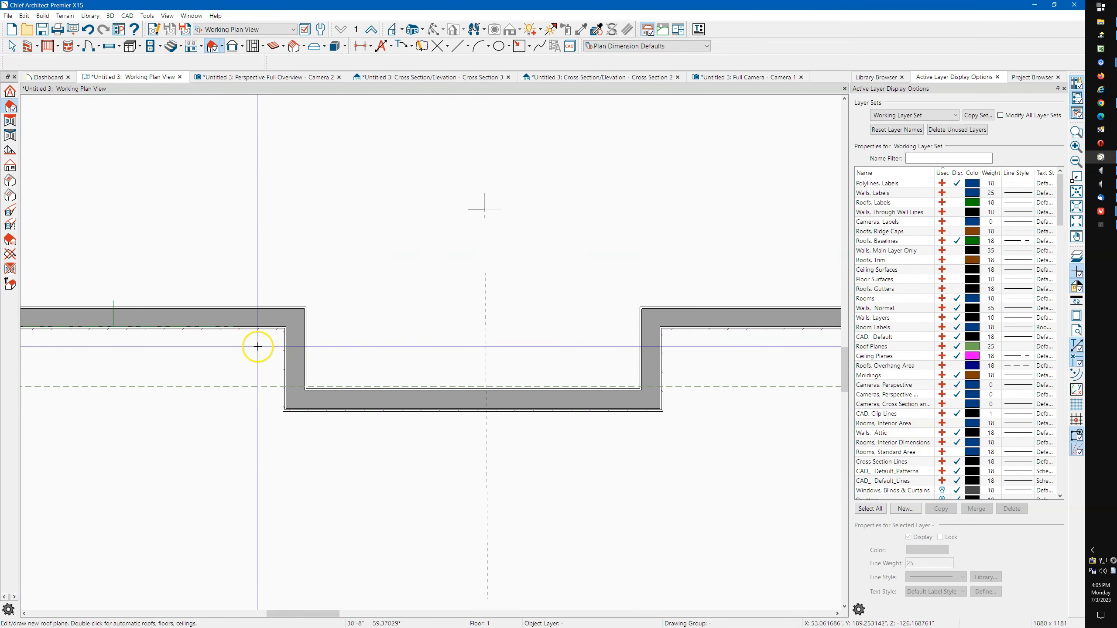
scroll(259, 346, "up", 1)
mouse_move(293, 342)
left_mouse_down()
mouse_move(296, 394)
mouse_move(468, 388)
left_mouse_up()
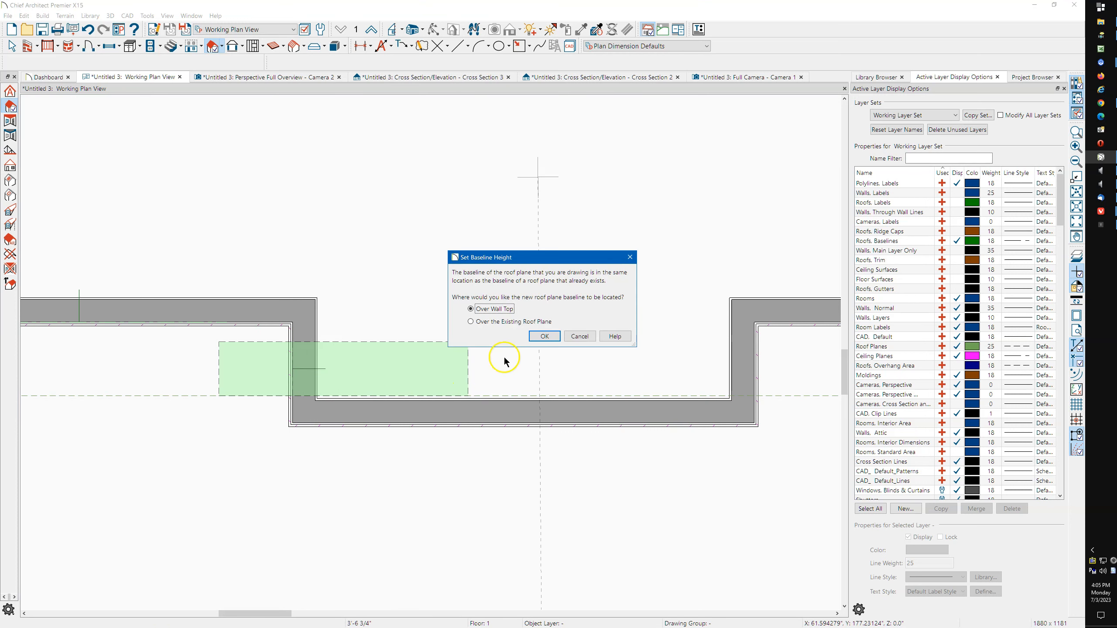
left_click(539, 336)
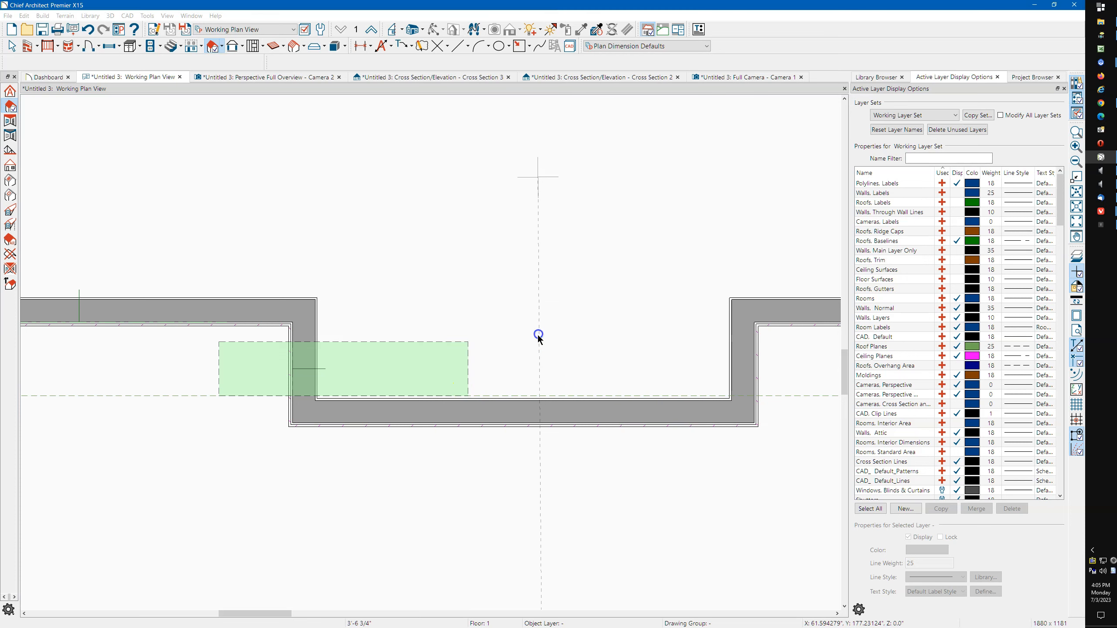
key("space")
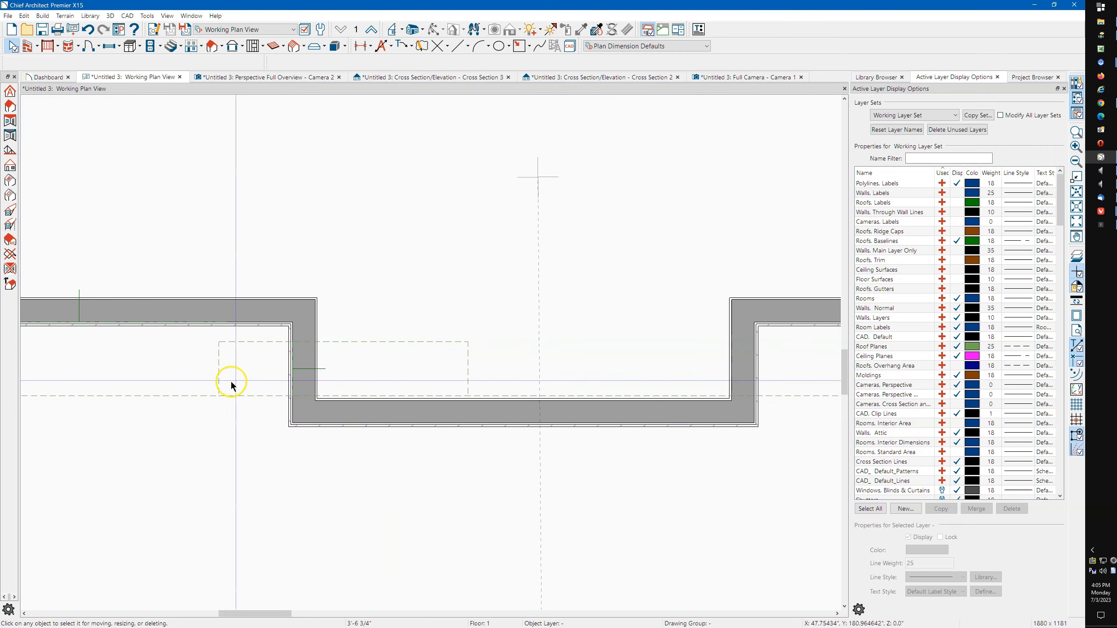
Extend the bump-out roof plane's right edge 18" beyond the bump-out's right wall
scroll(222, 374, "down", 1)
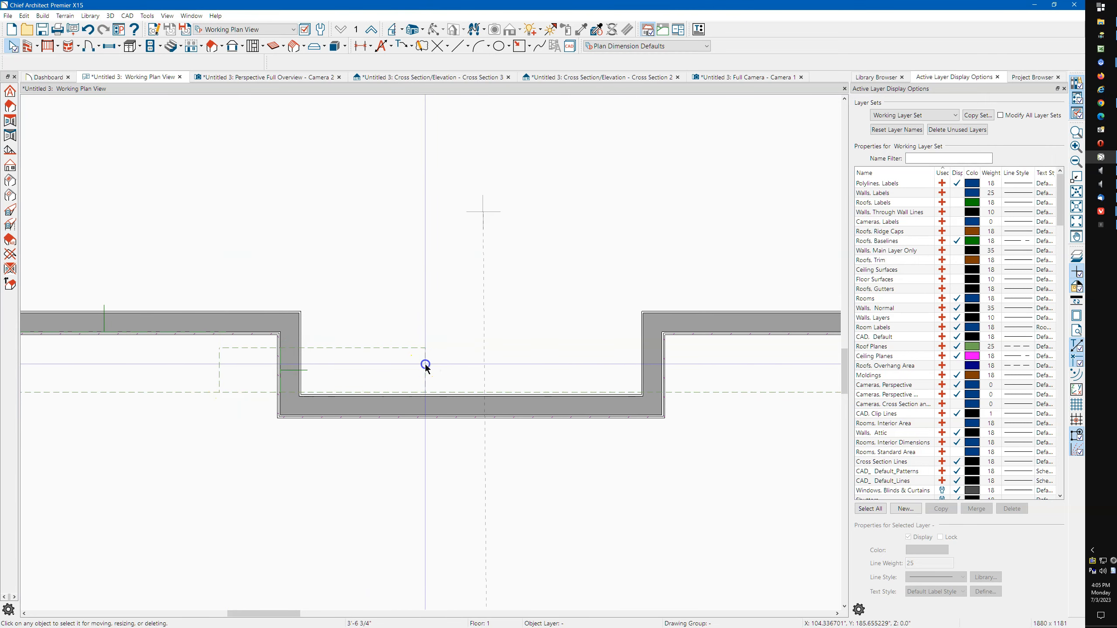
left_click(423, 367)
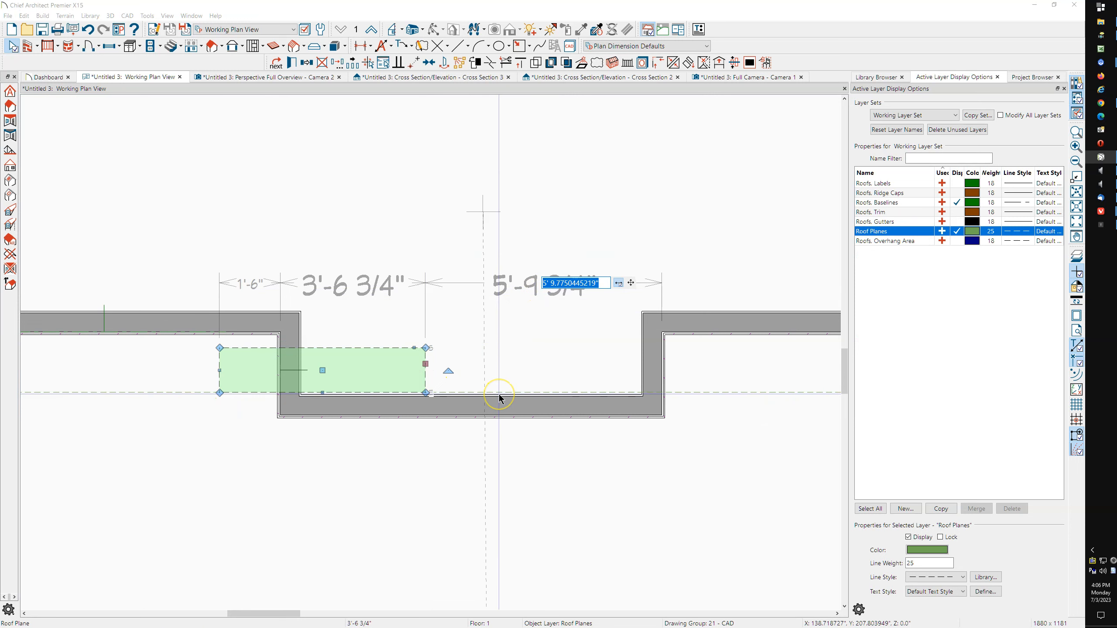
type("-18")
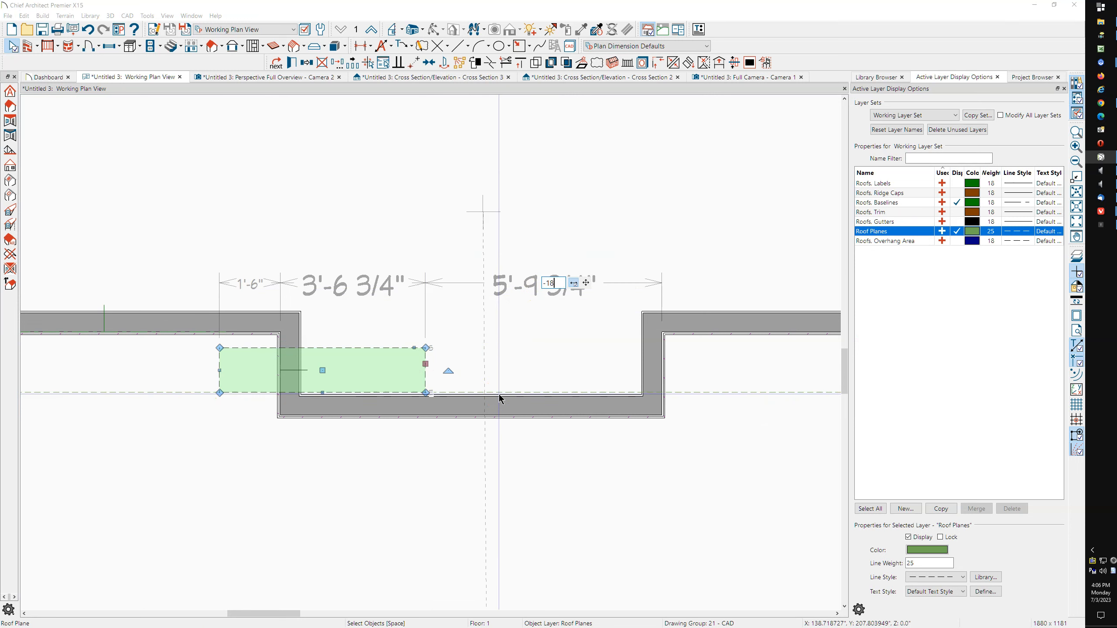
key("Return")
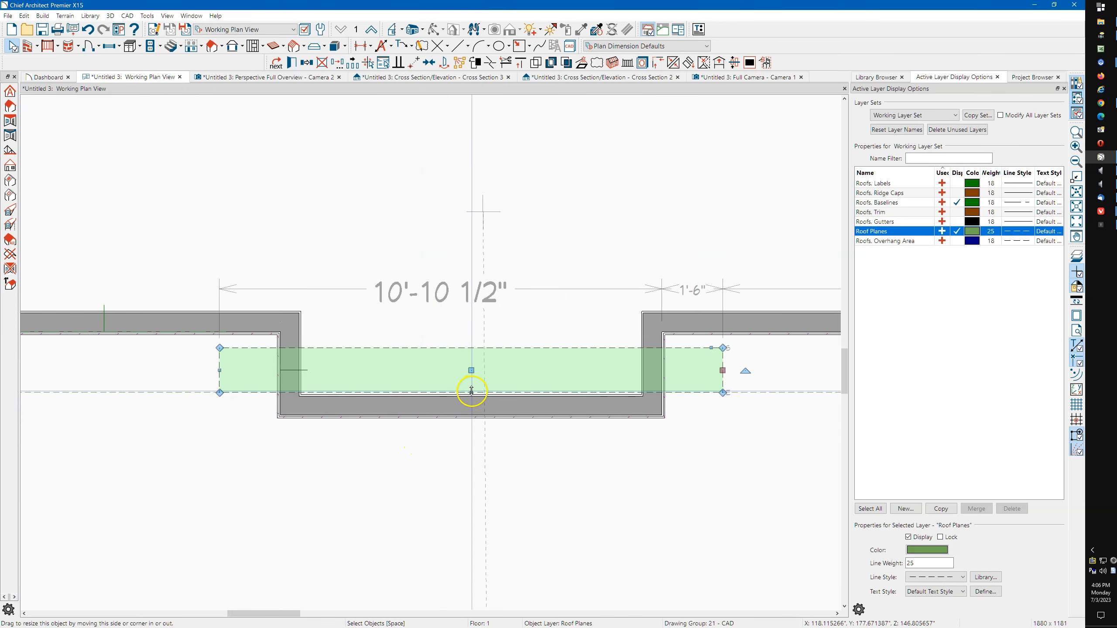
Extend the bump-out roof plane's front edge 12" beyond the bump-out's front wall
left_click_drag(471, 390, 485, 413)
left_click(485, 413)
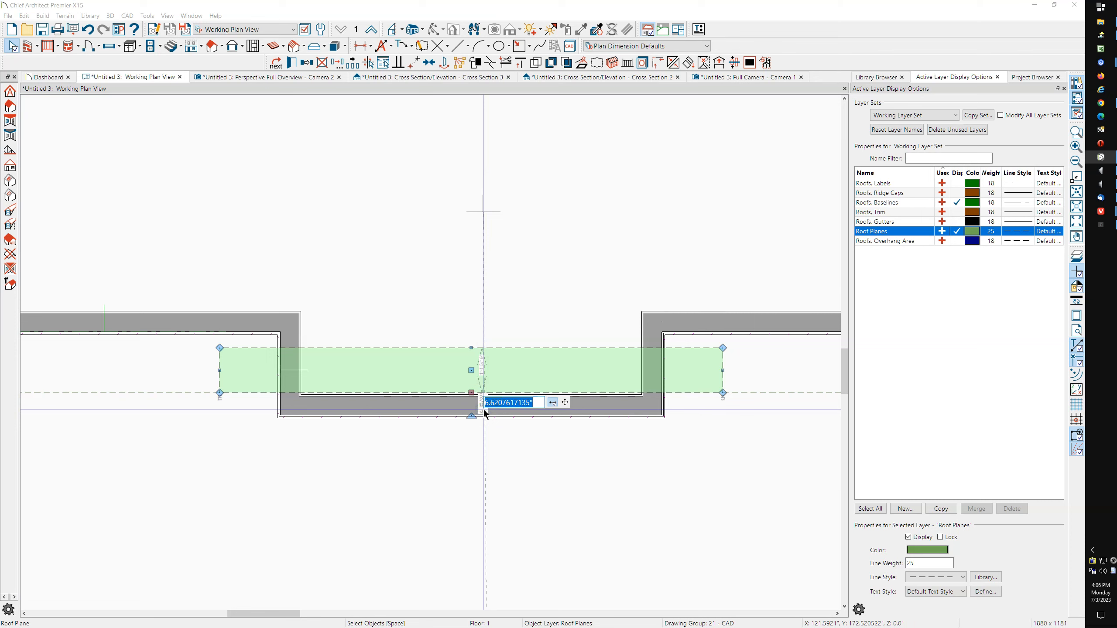
type("12")
key("Return")
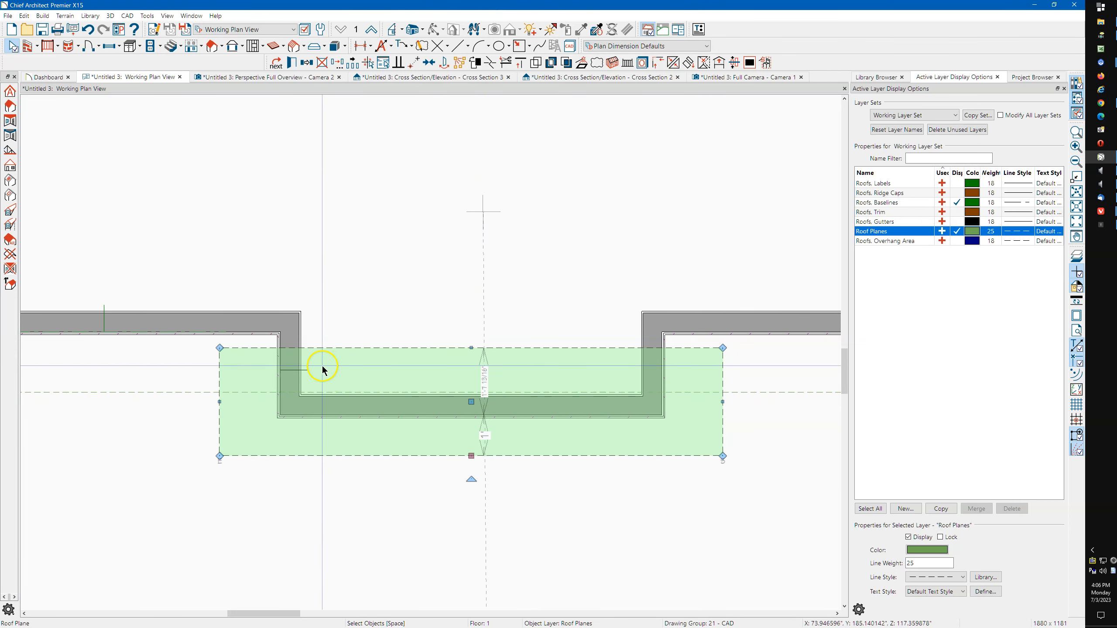
scroll(349, 444, "down", 1)
scroll(348, 458, "down", 1)
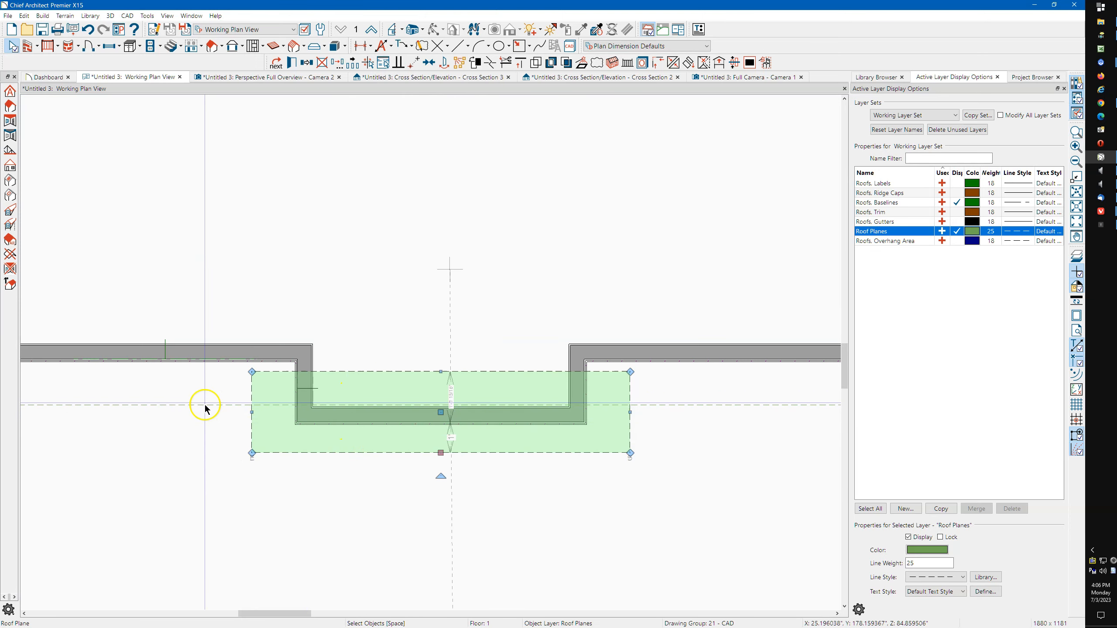
Examine in the perspective full overview how the fascias of the two roof planes meet at the bump-out's left corner, including from below
left_click(294, 78)
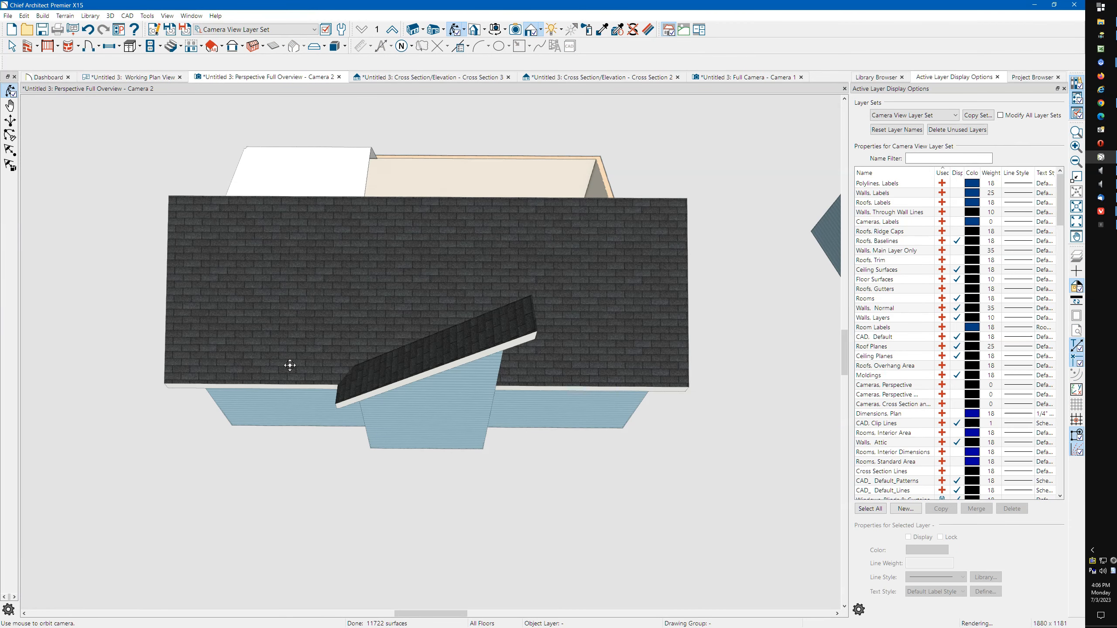
left_click_drag(257, 359, 329, 270)
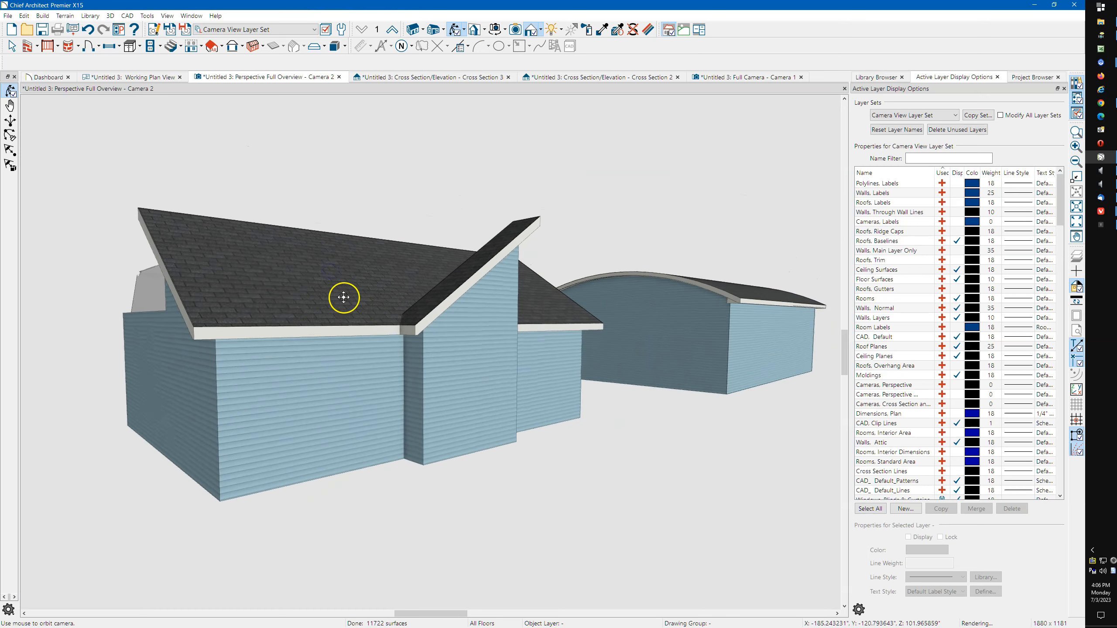
scroll(426, 338, "up", 5)
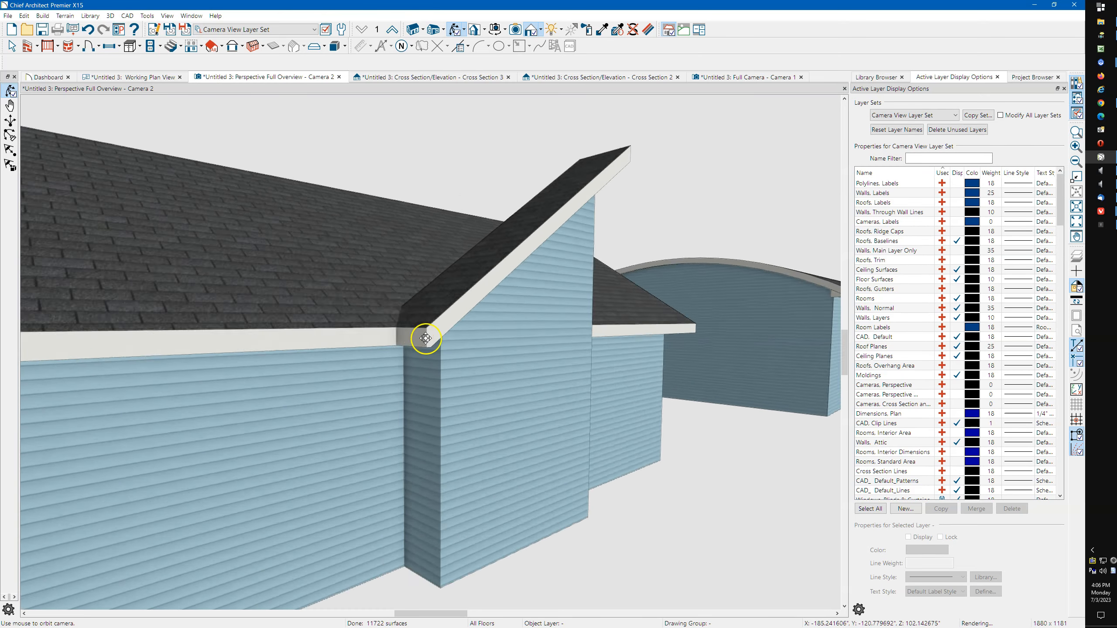
scroll(422, 341, "up", 5)
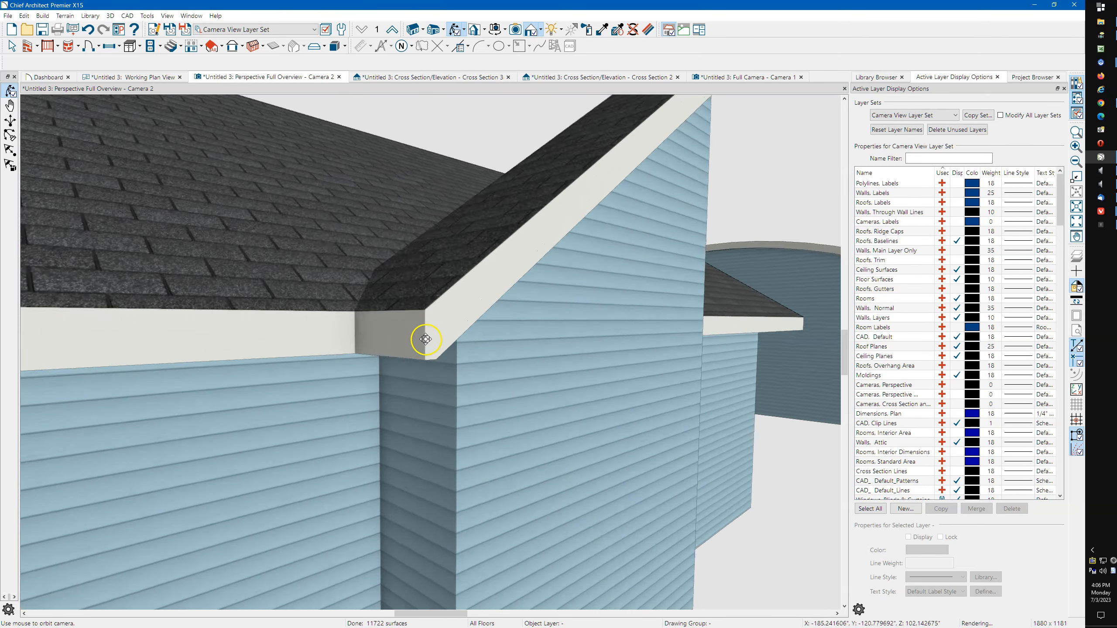
scroll(348, 306, "up", 3)
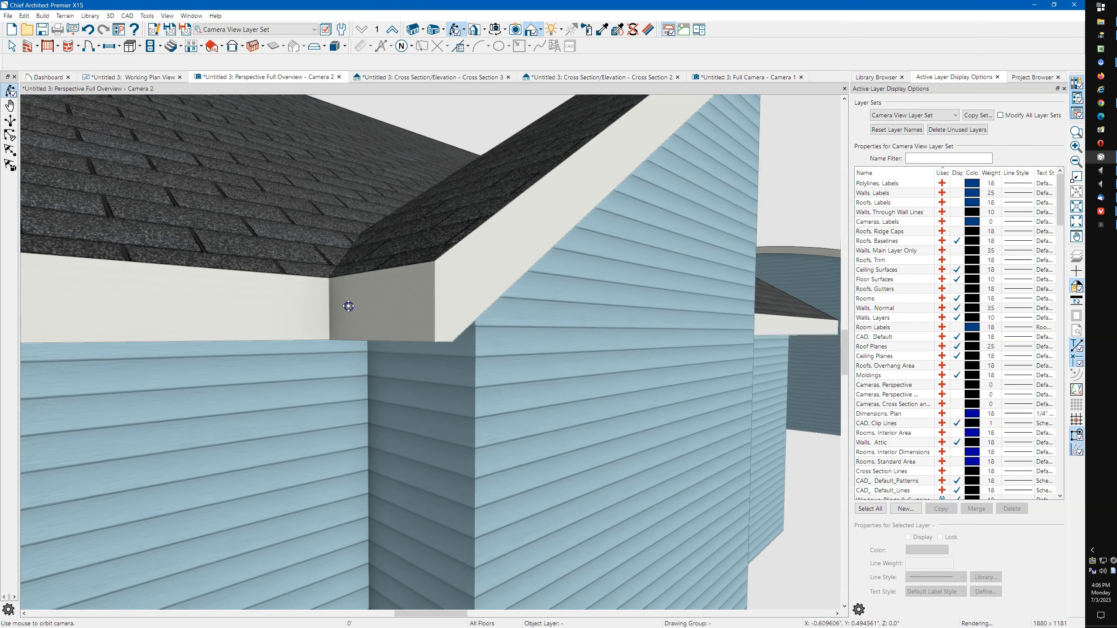
scroll(348, 306, "up", 3)
left_click_drag(349, 297, 341, 230)
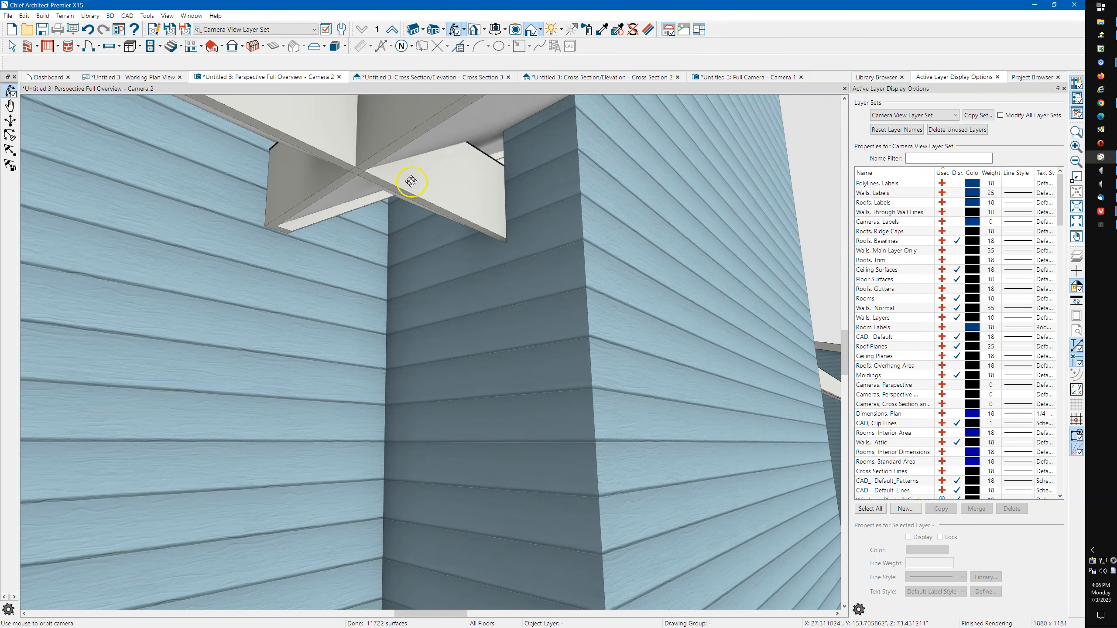
left_click_drag(464, 259, 493, 267)
scroll(488, 280, "up", 3)
Lock the bump-out roof plane's fascia top height and set its pitch to 0
key("space")
double_click(489, 279)
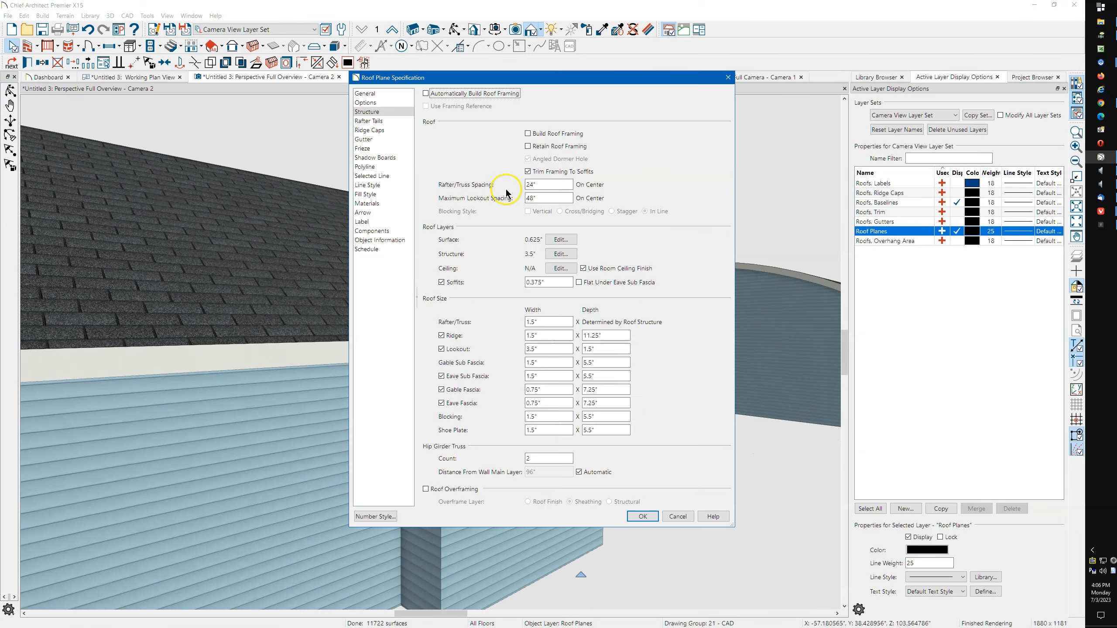
left_click(365, 93)
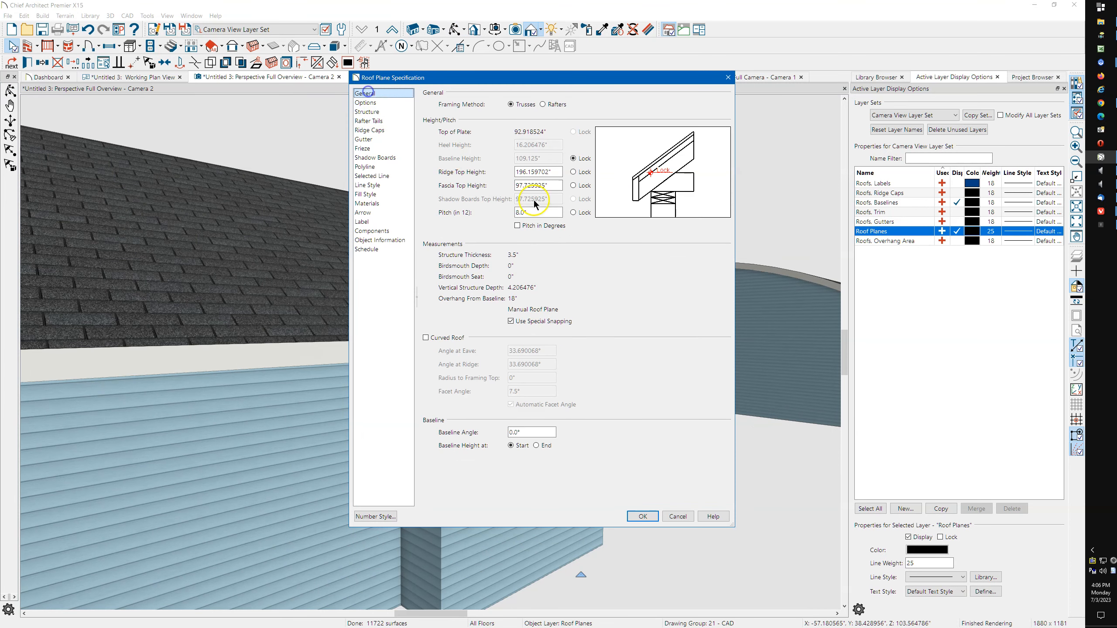
left_click(573, 186)
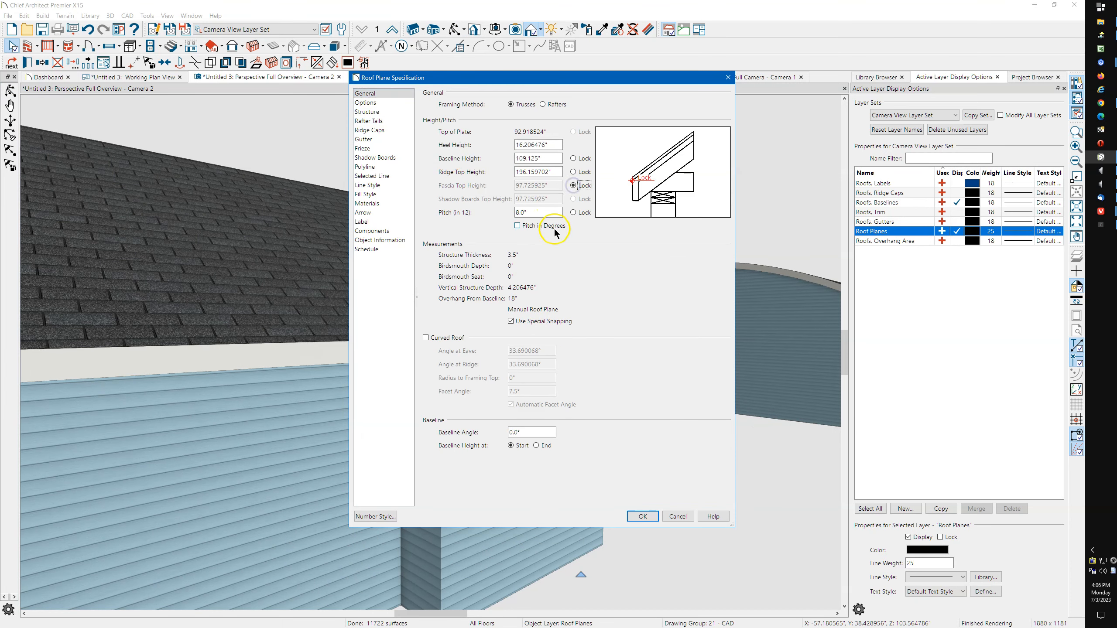
double_click(538, 213)
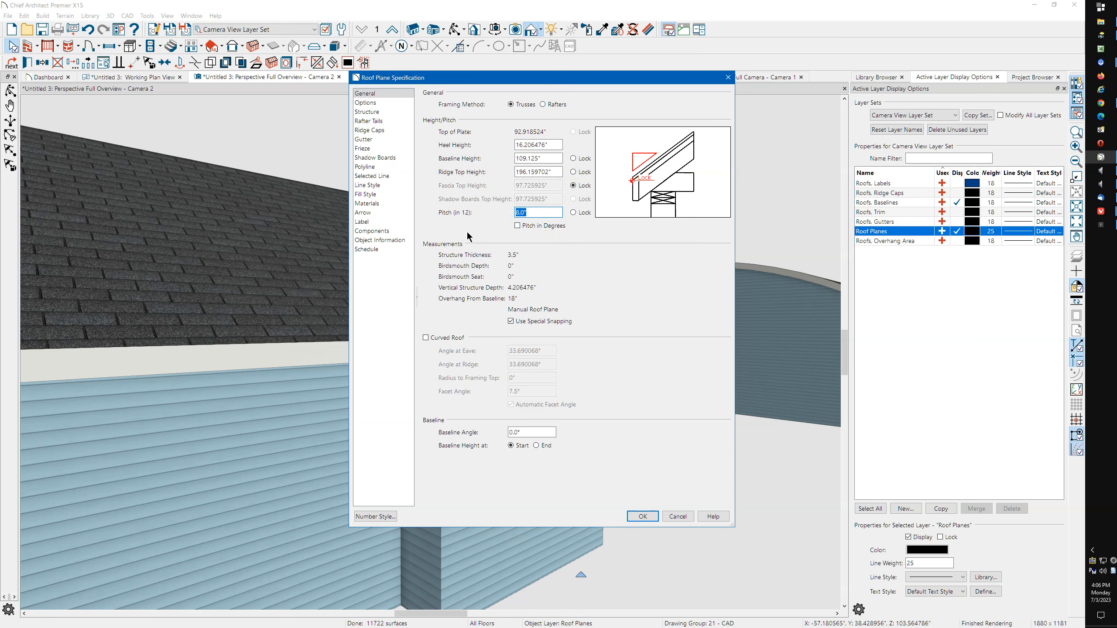
type("6")
left_click(638, 512)
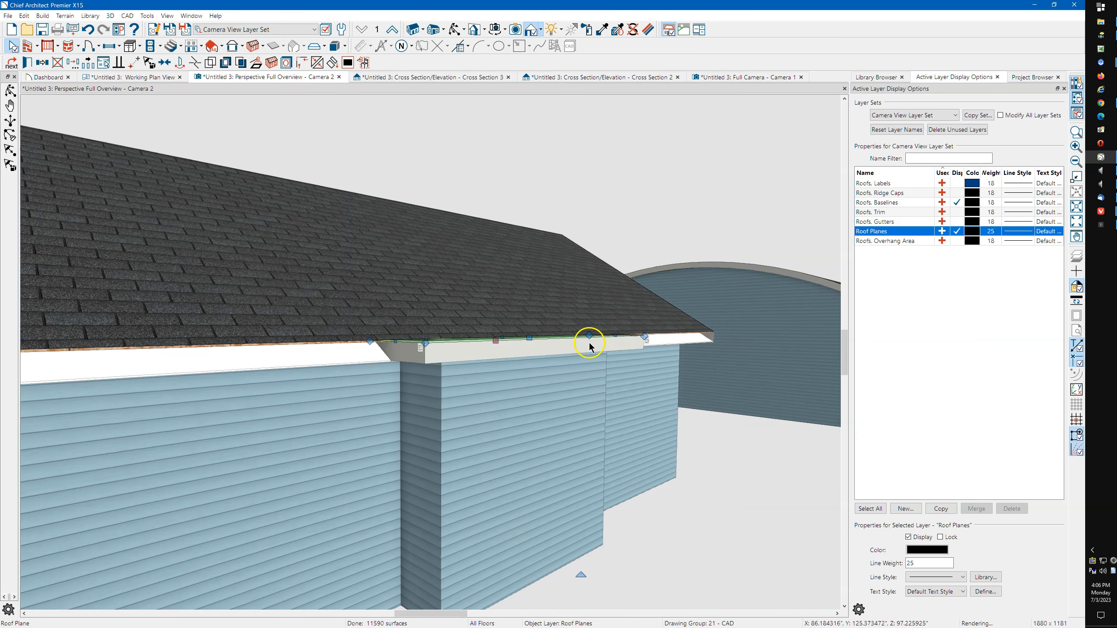
Turn the flat bump-out roof plane into a curved roof with the baseline height locked
scroll(590, 343, "down", 2)
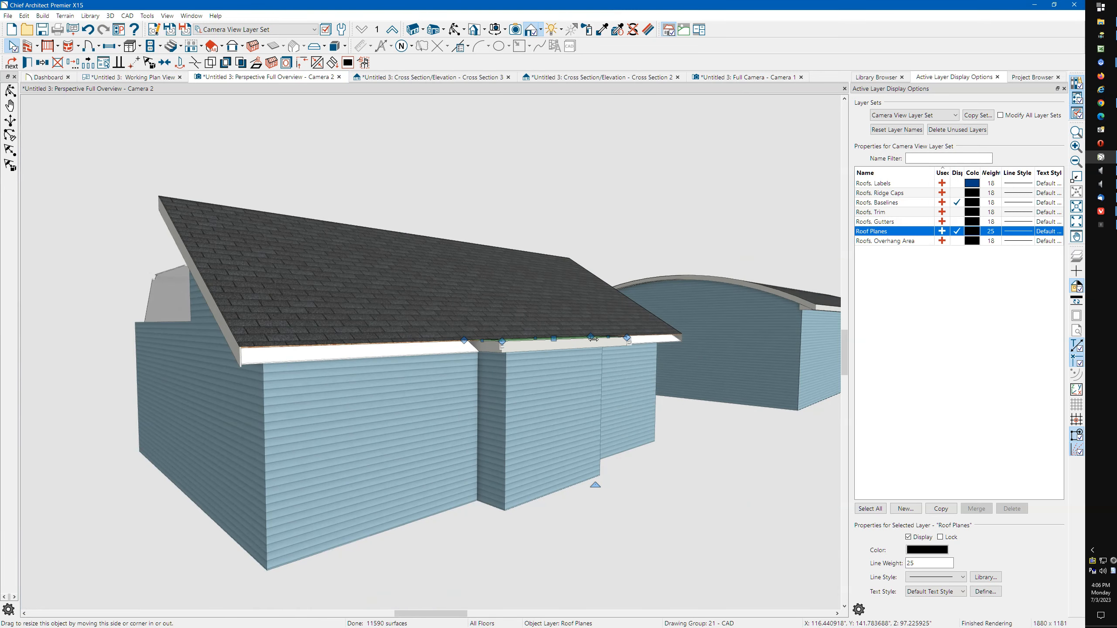
scroll(593, 339, "up", 2)
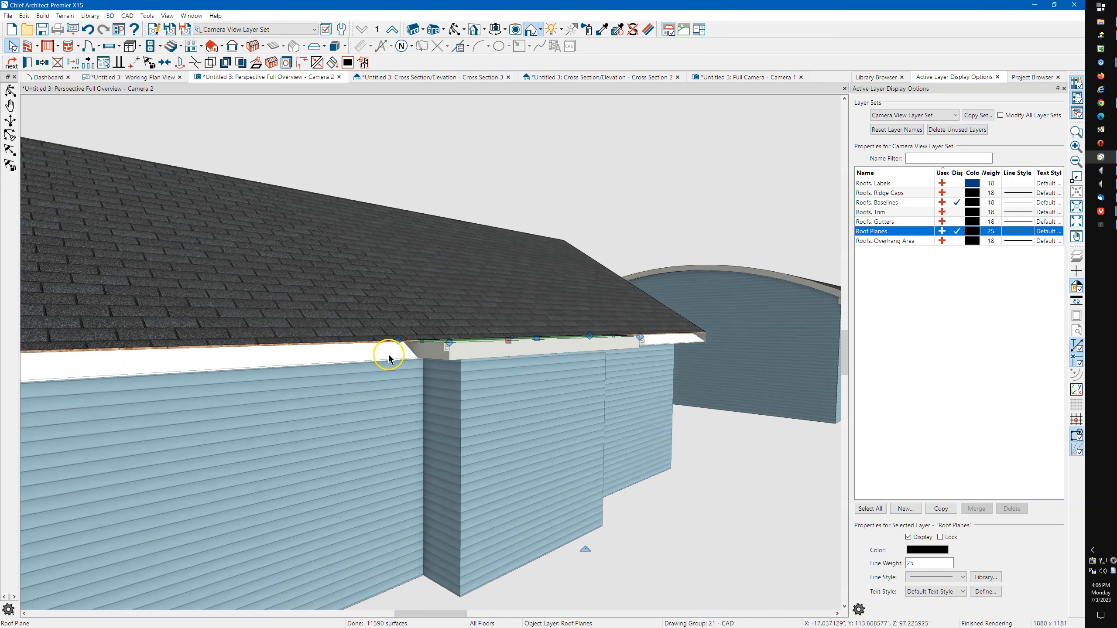
left_click(458, 355)
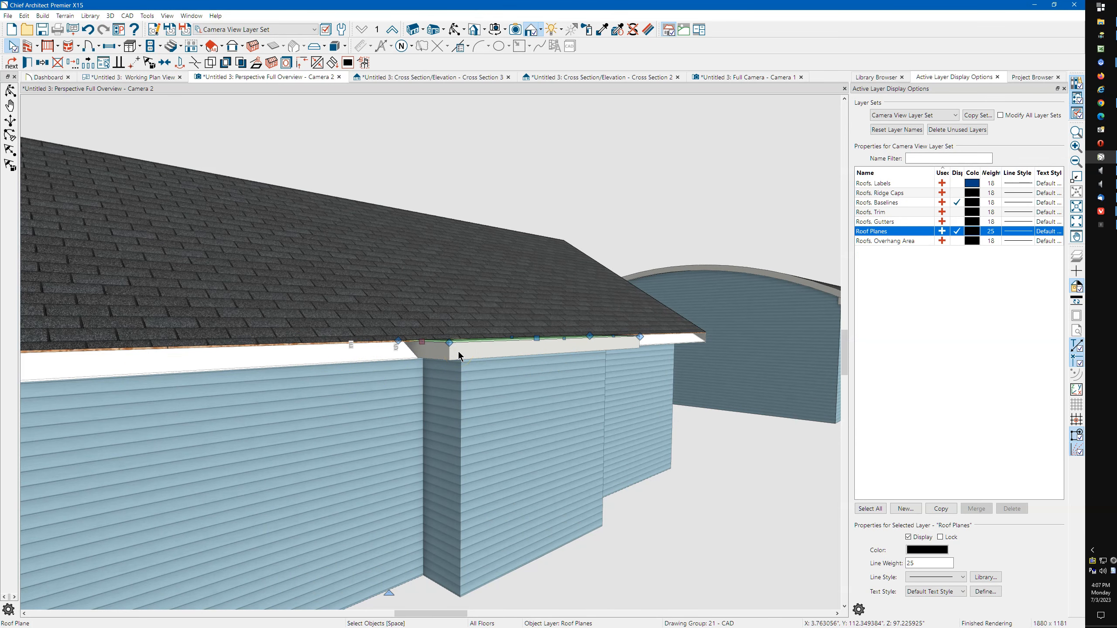
double_click(458, 355)
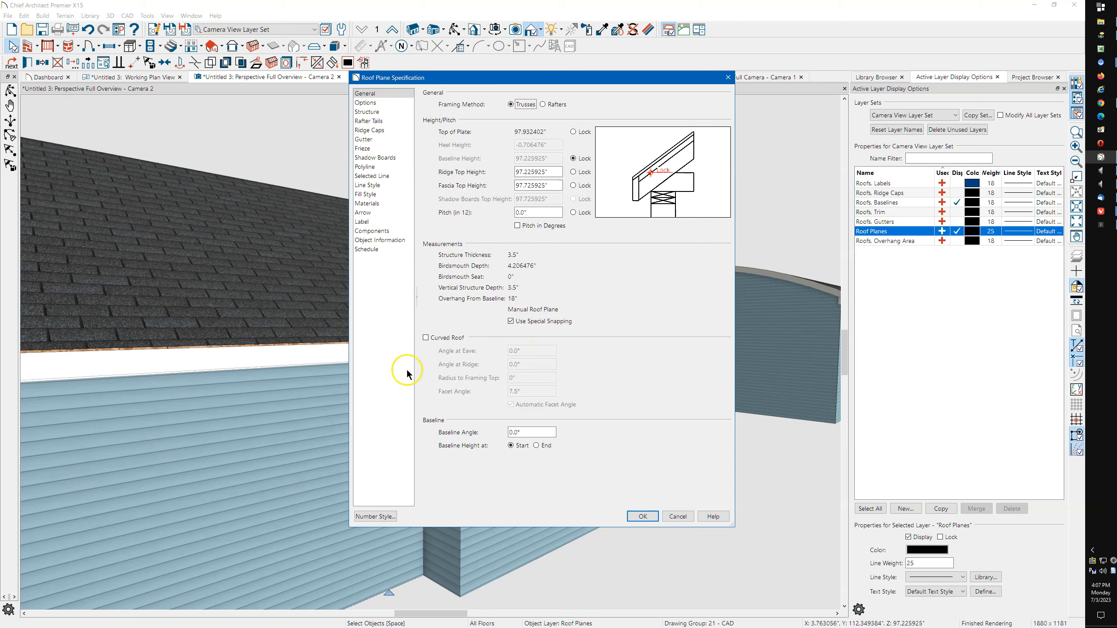
left_click(425, 337)
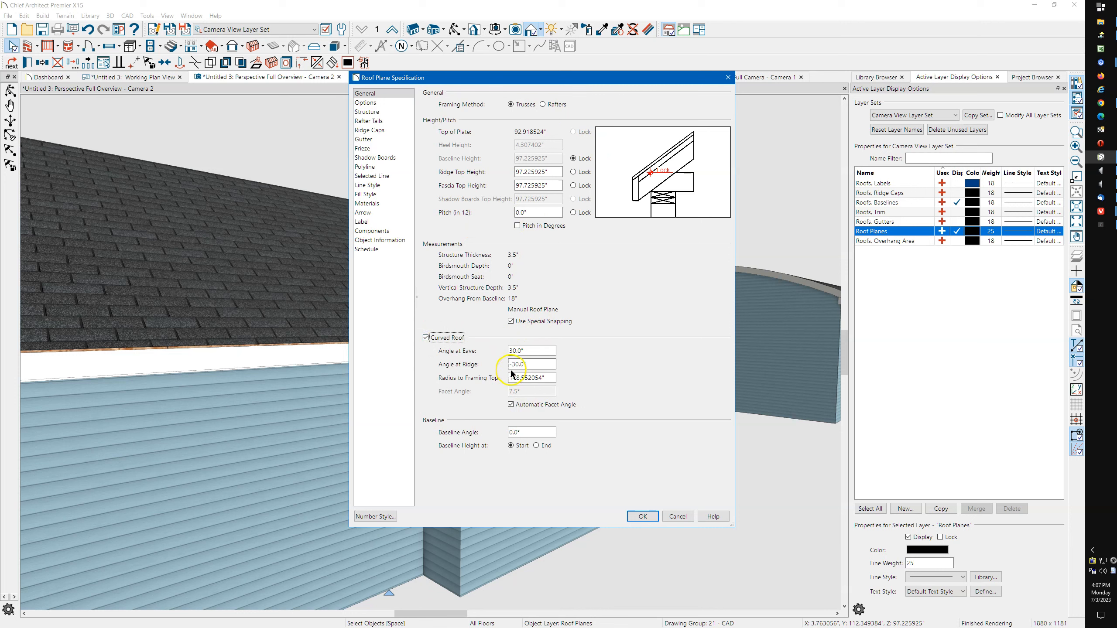
left_click(659, 515)
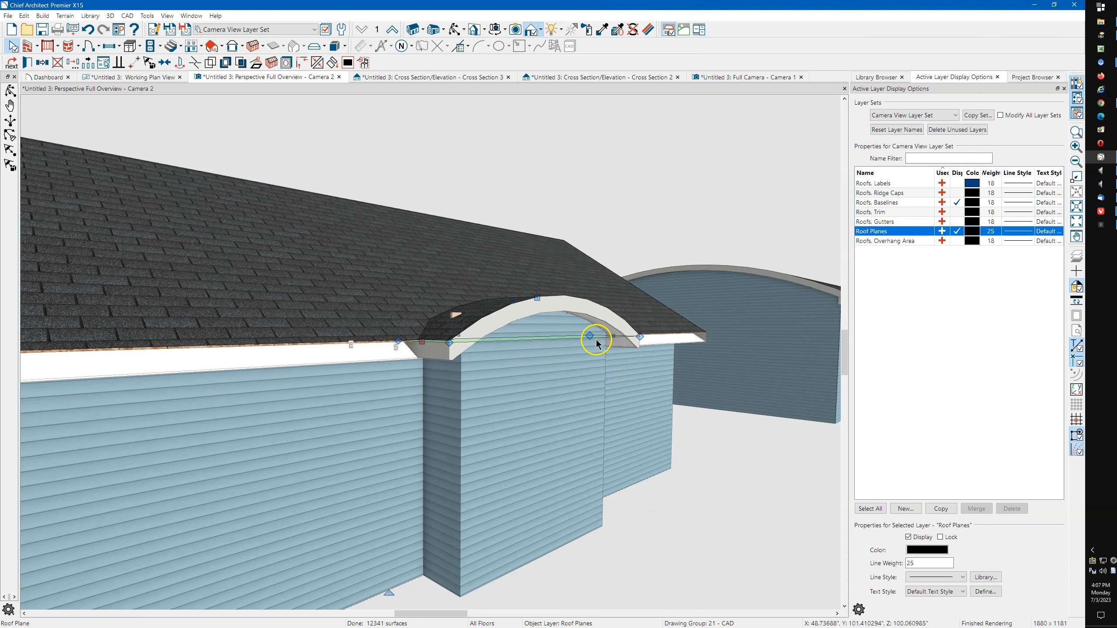
Turn off the automatic facet angle for the curved bump-out roof and set the facet angle to 3°
scroll(596, 340, "up", 1)
scroll(594, 348, "up", 2)
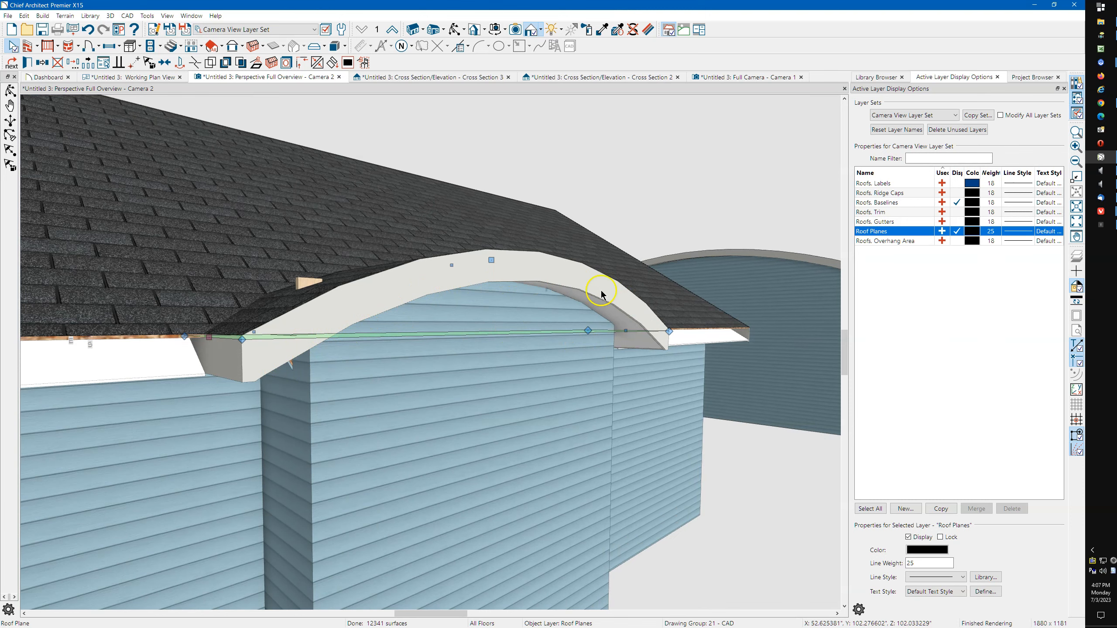
left_click(422, 282)
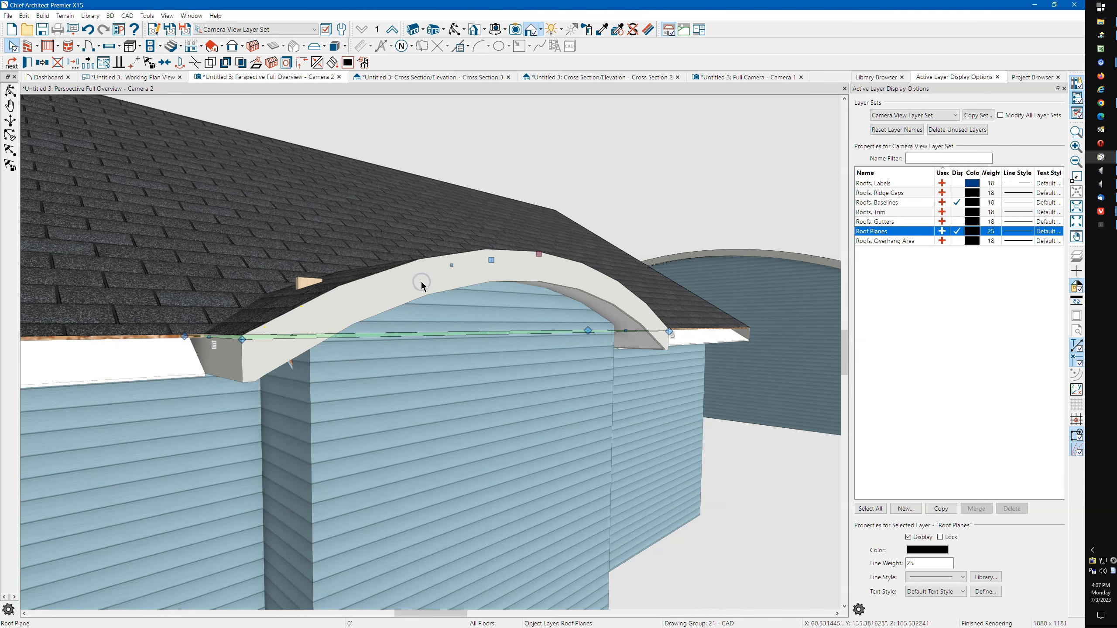
double_click(421, 282)
left_click(530, 406)
left_click_drag(531, 392, 492, 391)
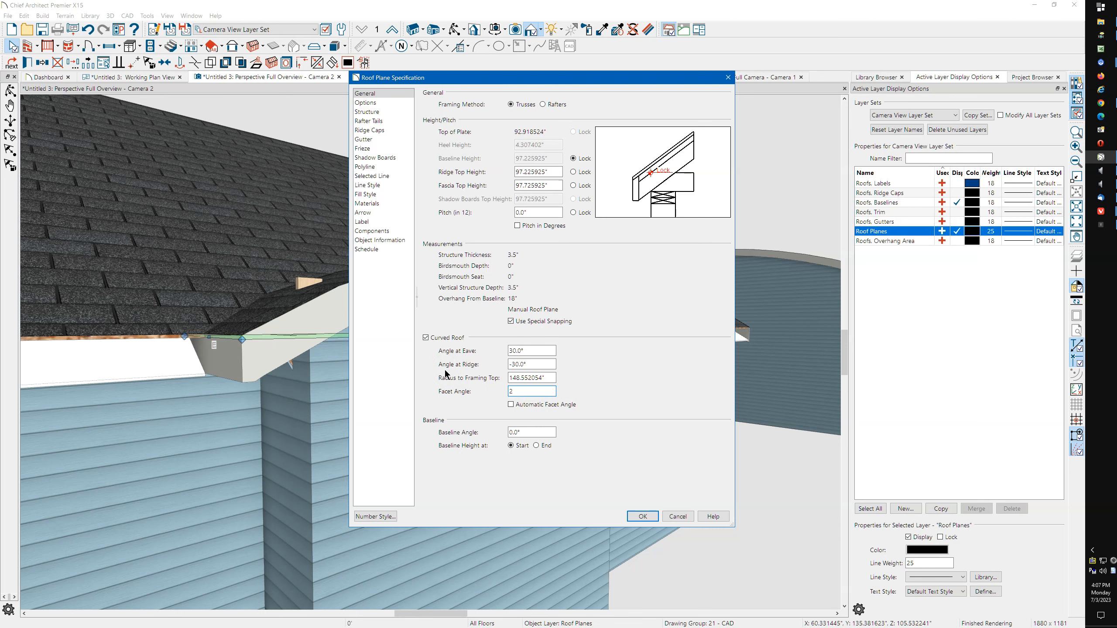
left_click_drag(512, 391, 483, 402)
left_click(644, 515)
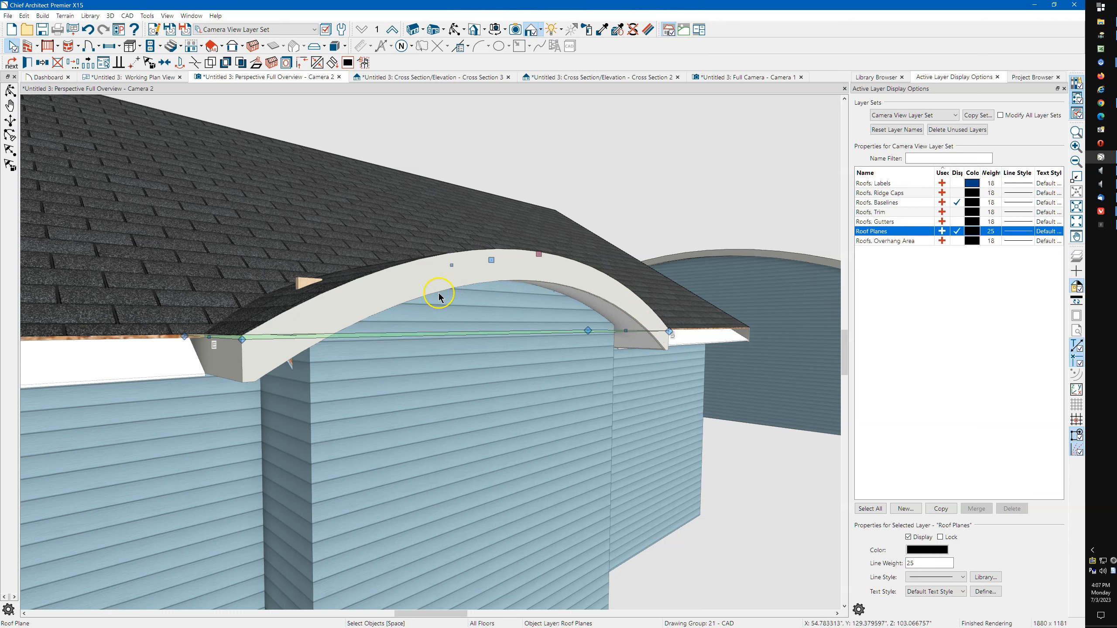
Set the curved bump-out roof's radius to framing top to 200"
left_click(466, 267)
double_click(466, 267)
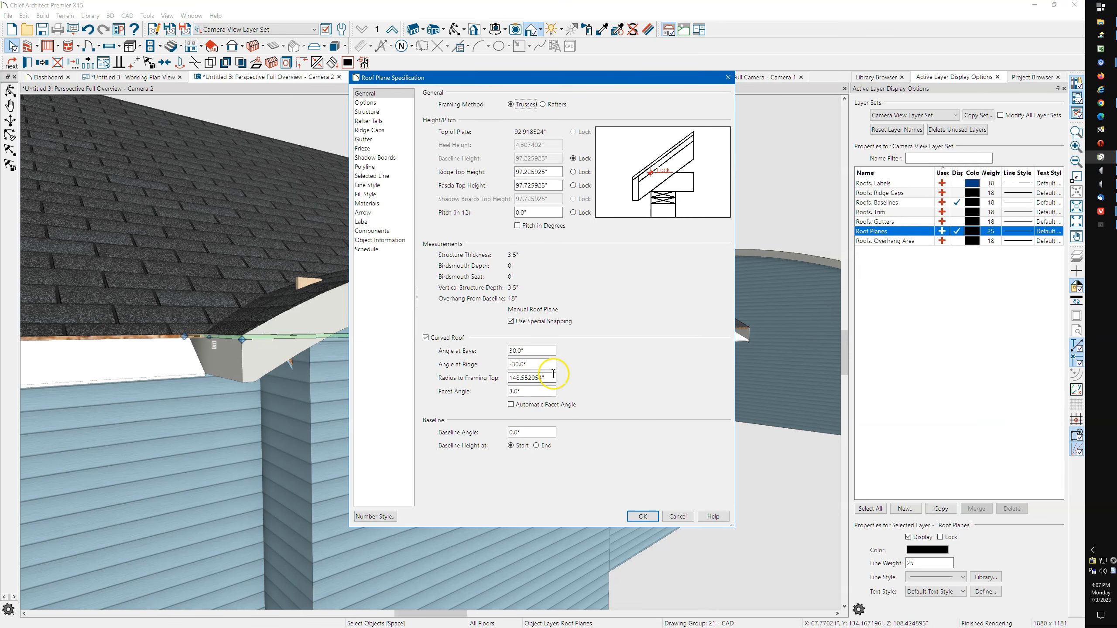
left_click(464, 378)
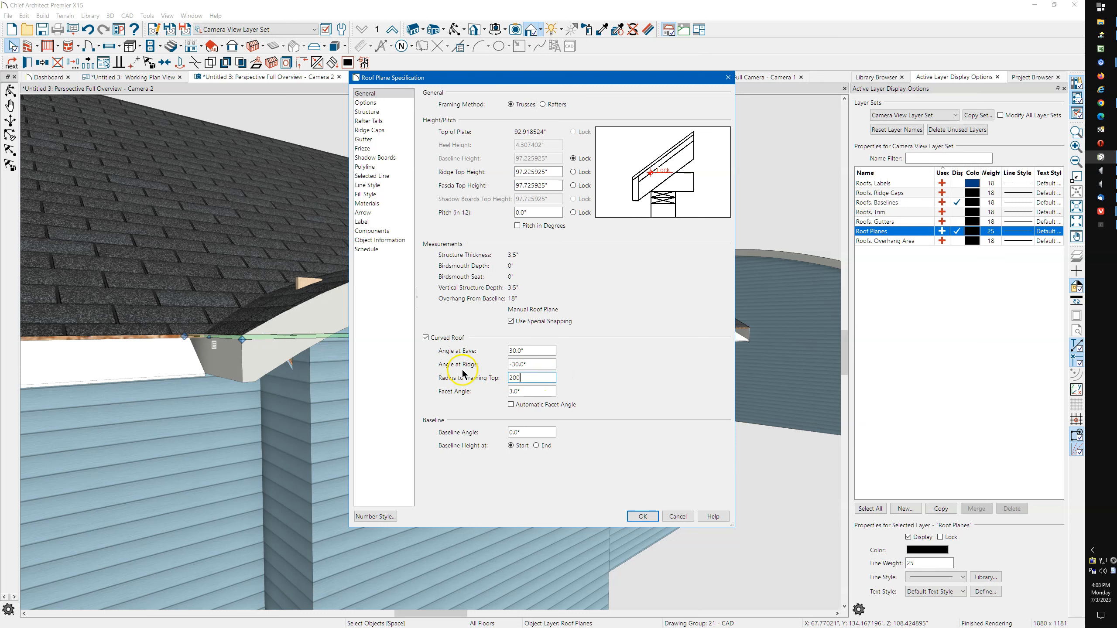
left_click(642, 516)
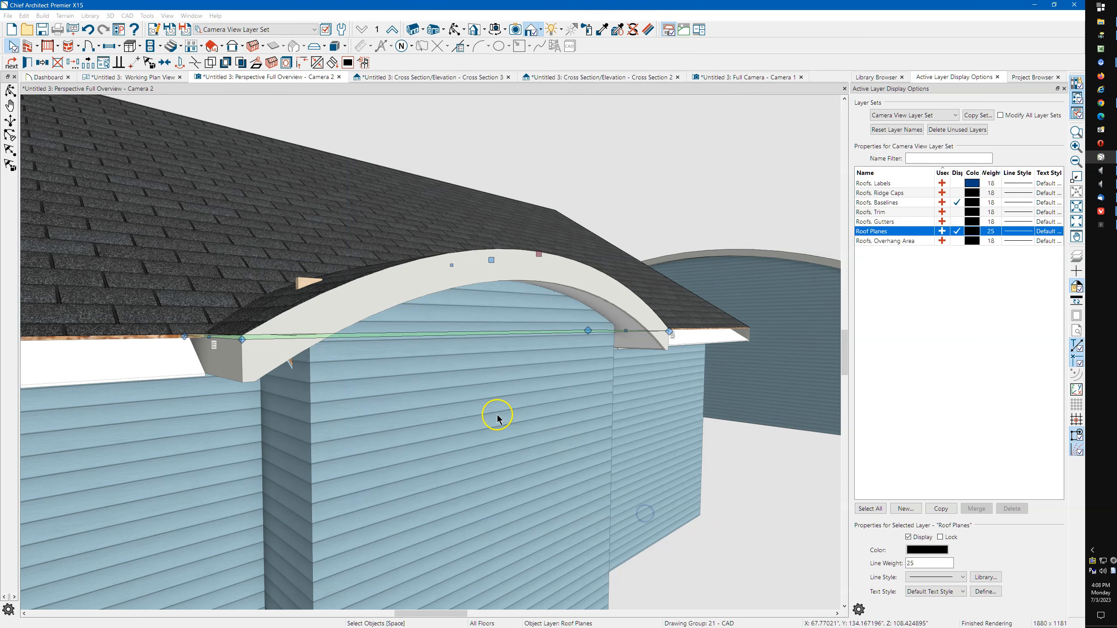
left_click(448, 388)
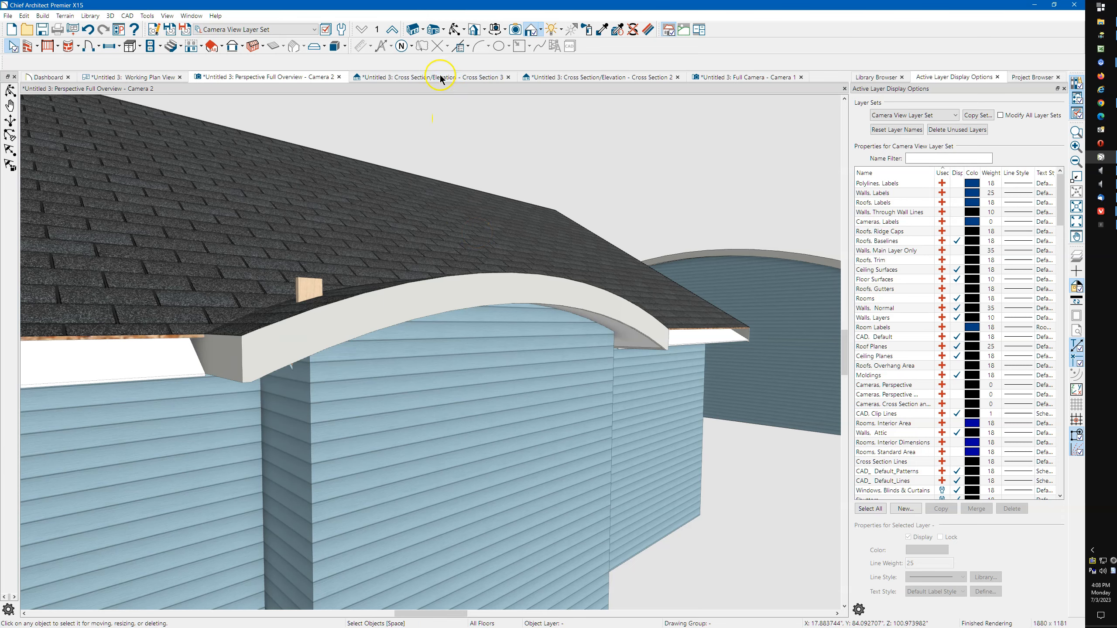
Examine from above and in the working plan view where the curved bump-out roof overlaps the main roof plane's front edge
left_click(454, 32)
left_click_drag(494, 174, 426, 265)
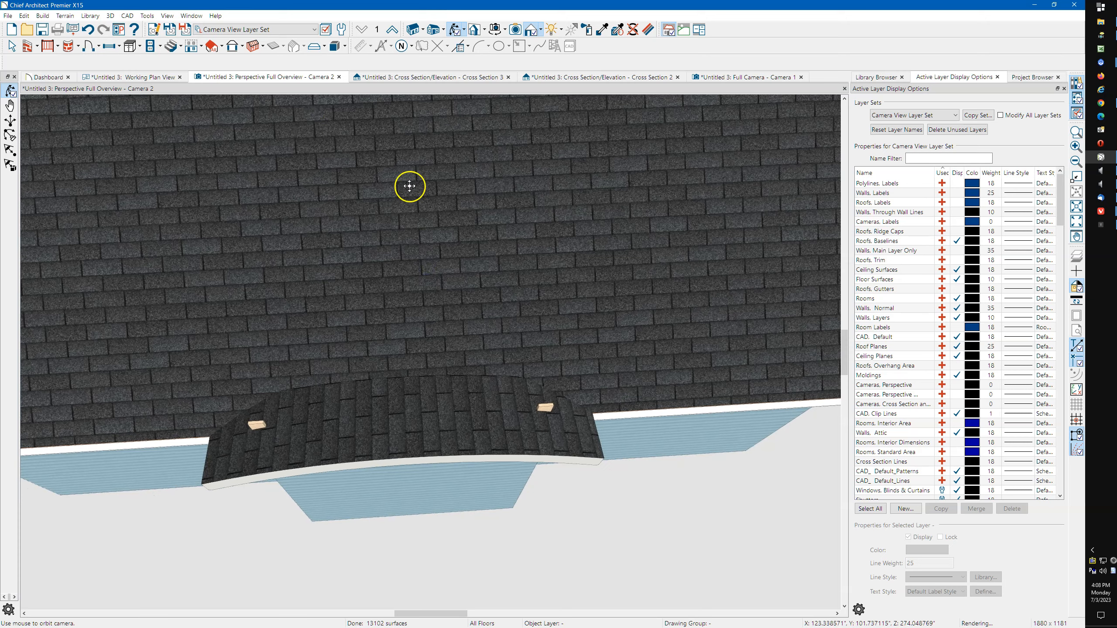
left_click(128, 76)
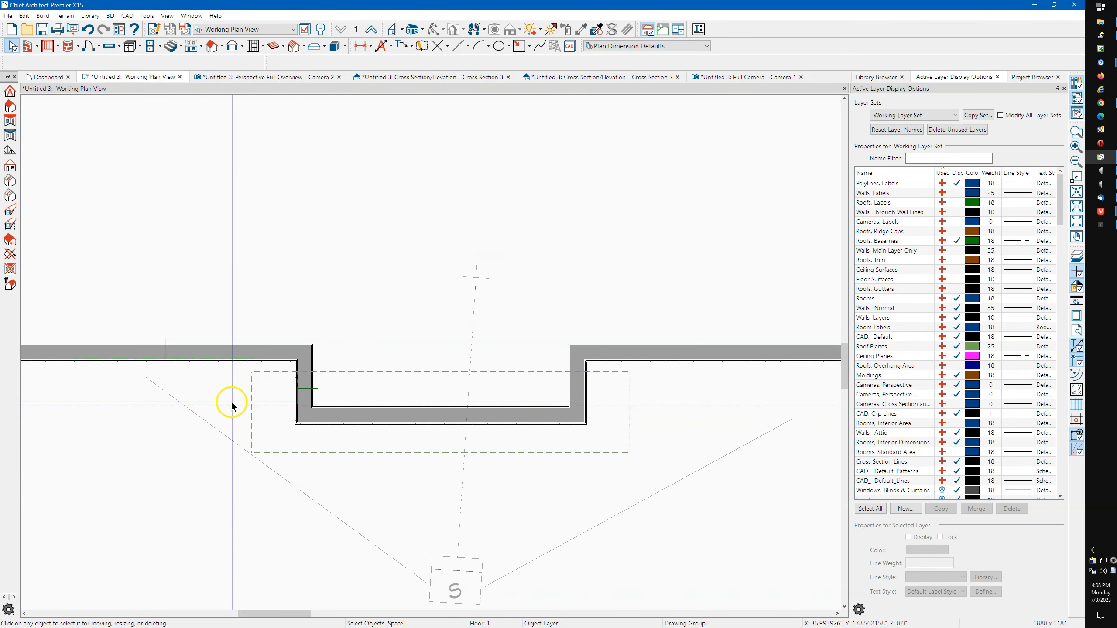
left_click(231, 402)
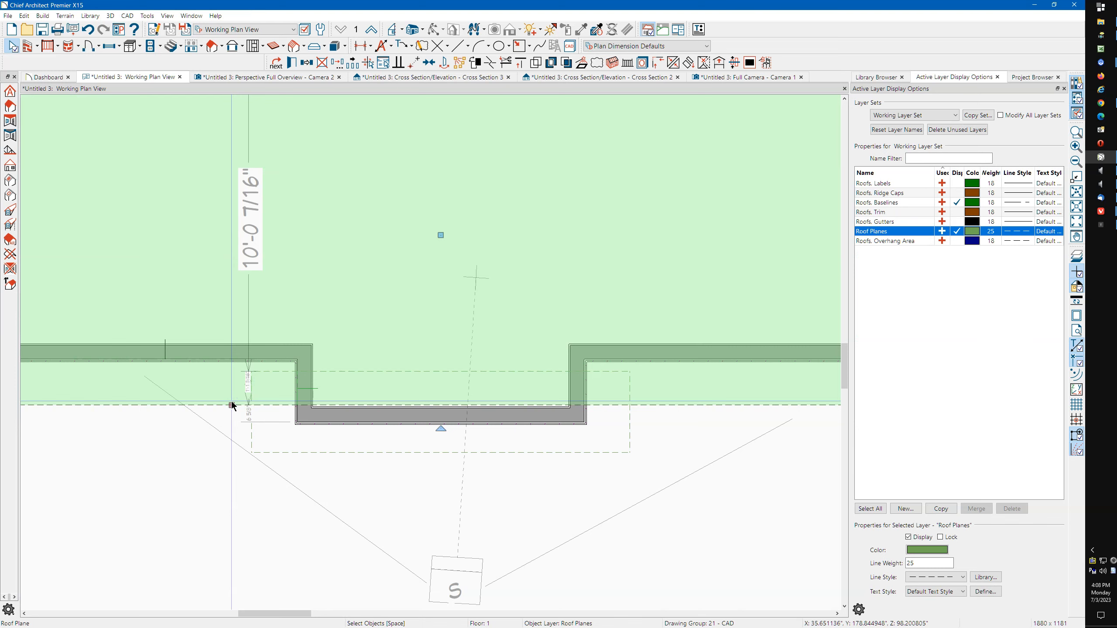
scroll(232, 401, "up", 5)
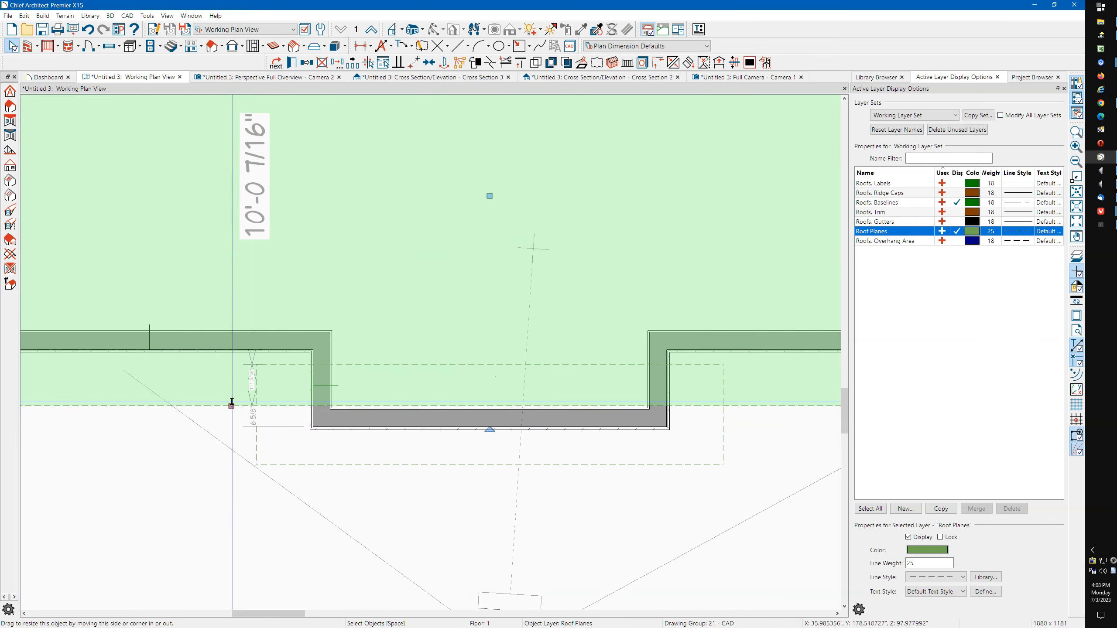
left_click(227, 439)
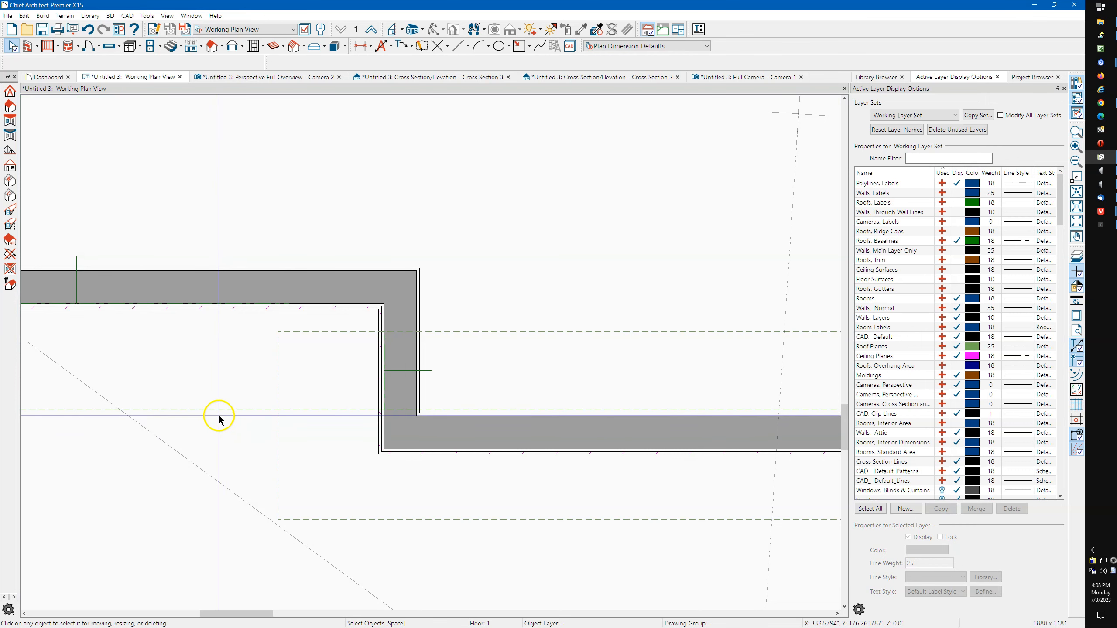
scroll(219, 418, "down", 3)
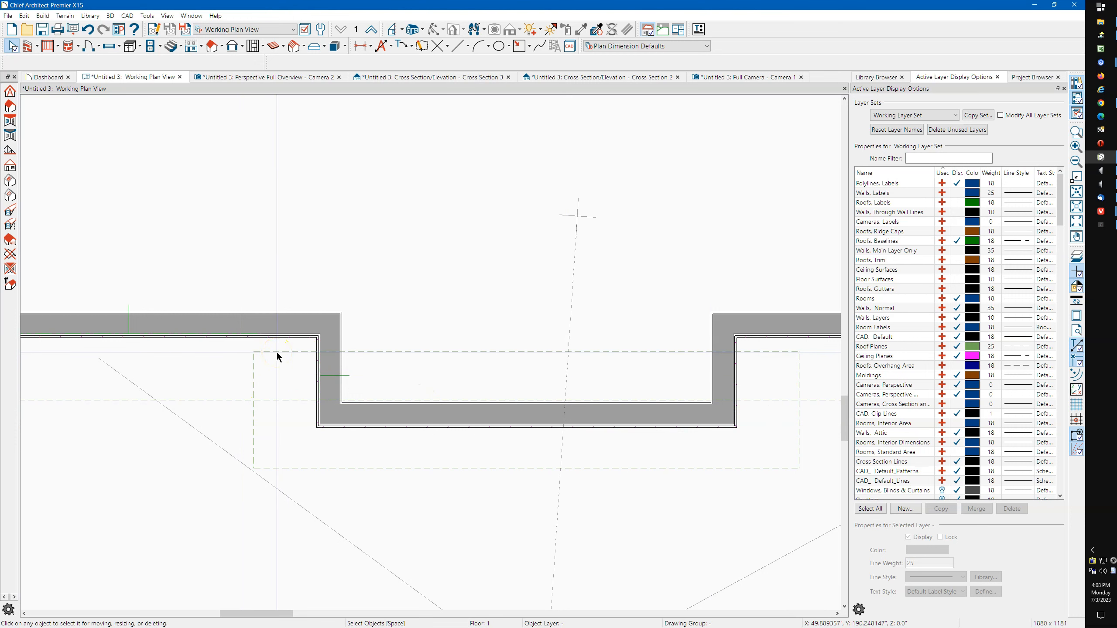
Break the main roof plane's front edge on both sides of the bump-out roof and pull the section between back about 7'-4"
left_click(232, 401)
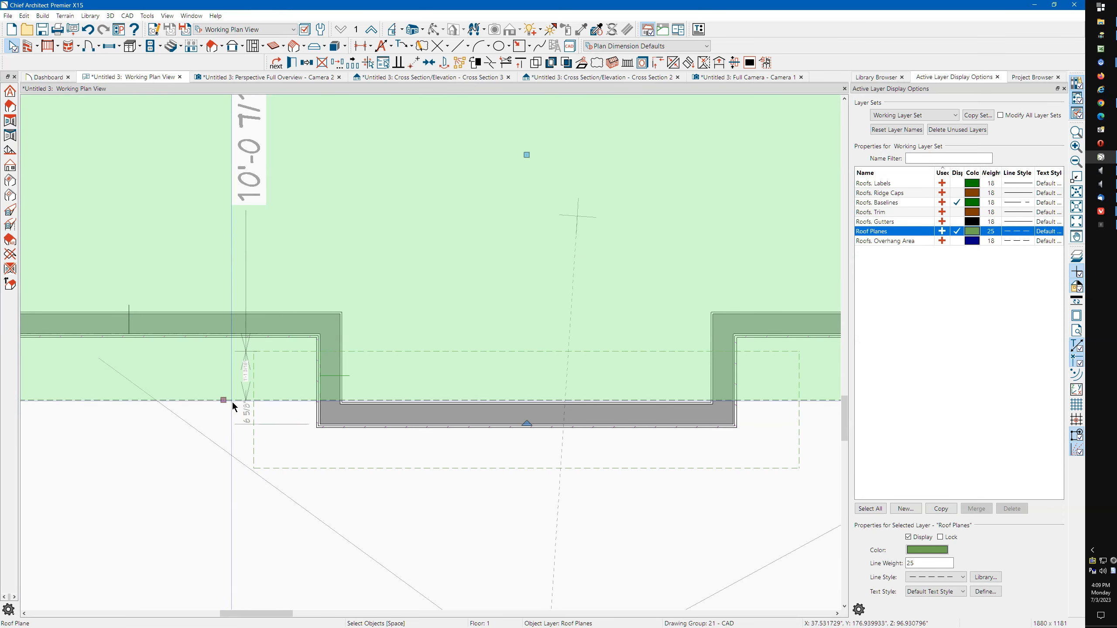
scroll(314, 404, "up", 4)
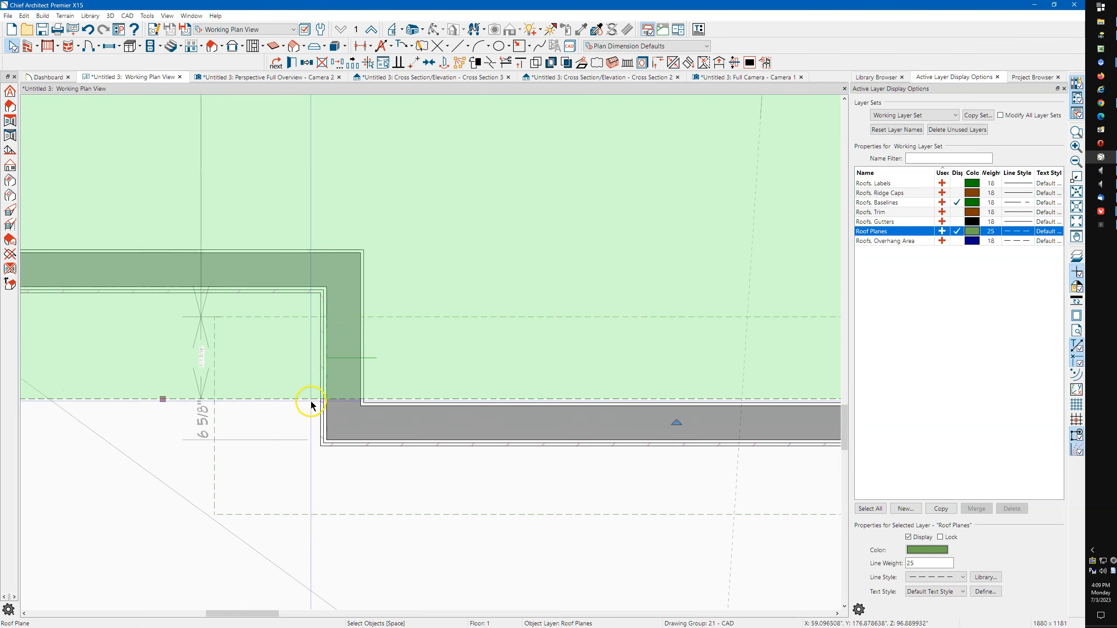
scroll(313, 403, "up", 3)
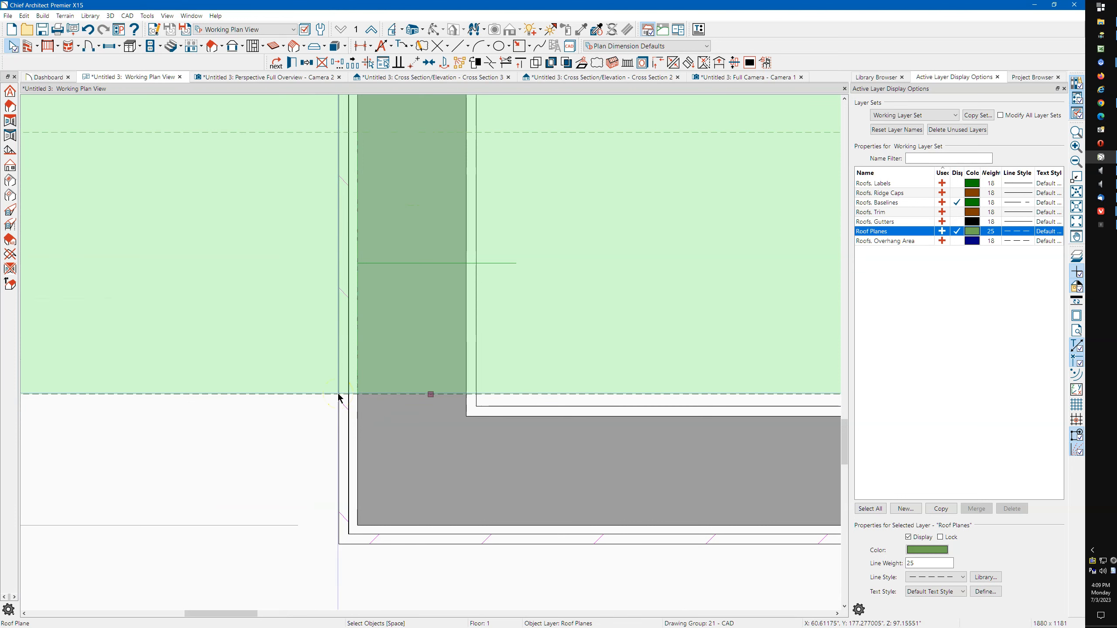
scroll(177, 394, "down", 5)
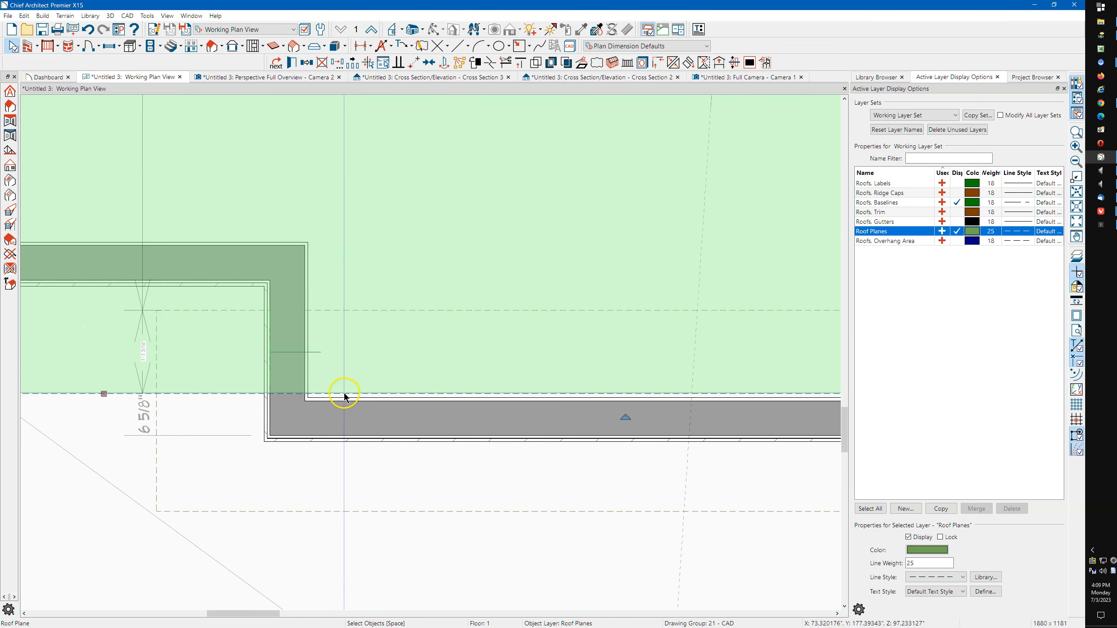
scroll(468, 398, "down", 2)
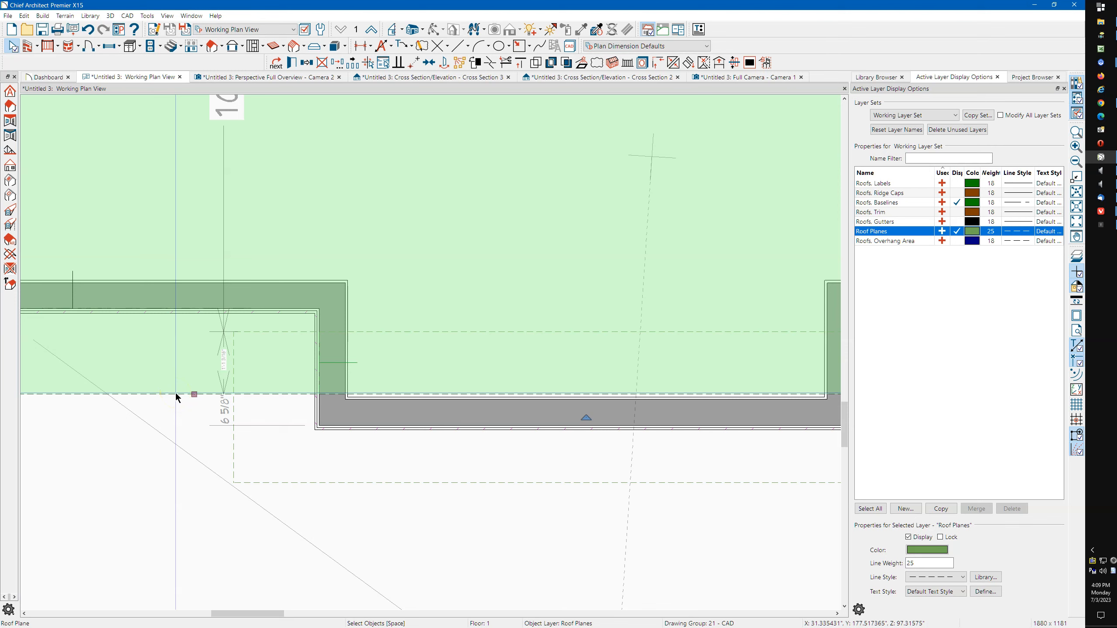
left_click(175, 396)
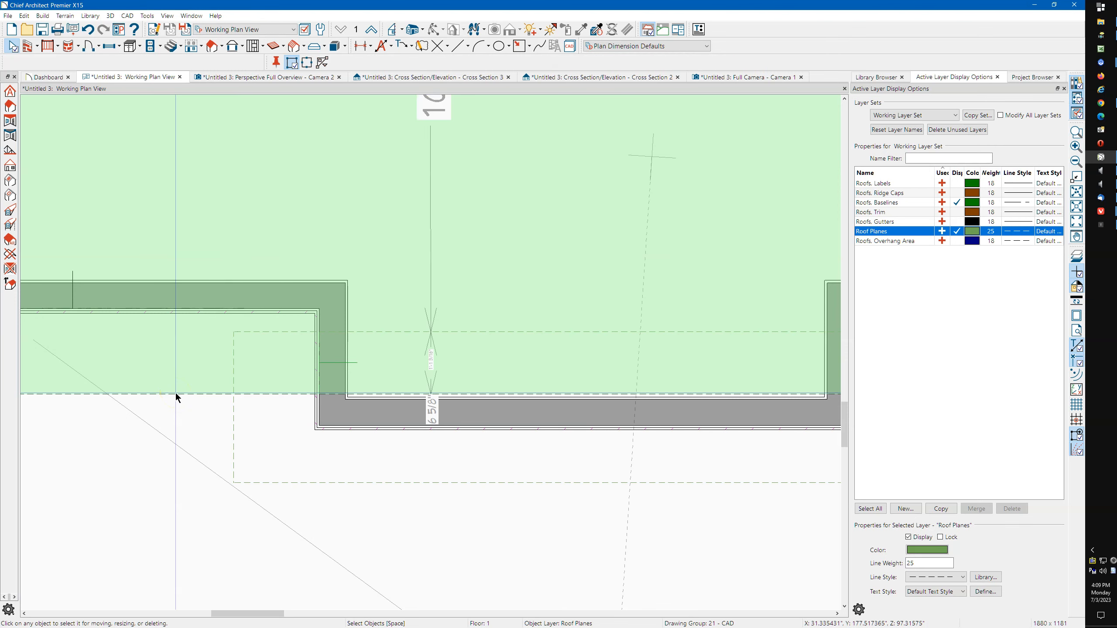
left_click(175, 395)
scroll(124, 386, "down", 4)
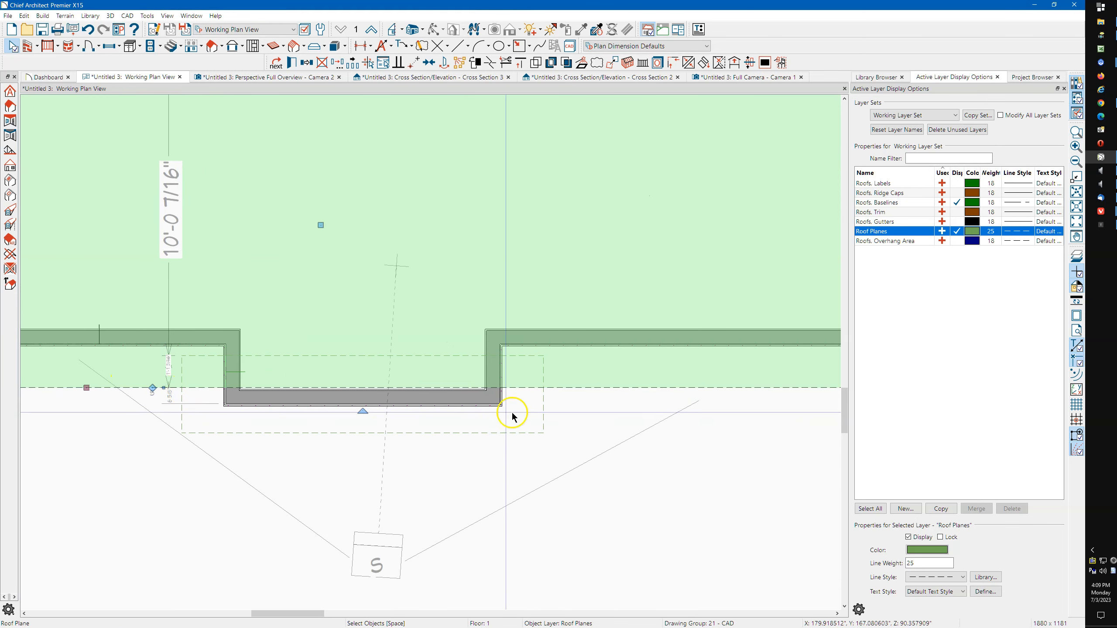
left_click(573, 391)
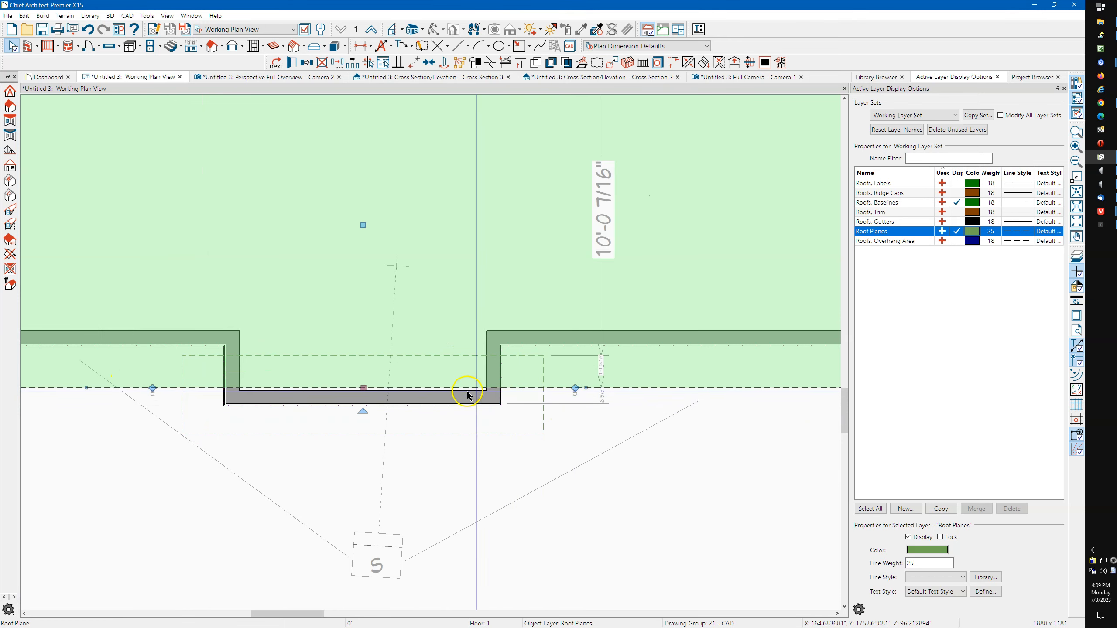
left_click_drag(364, 391, 398, 172)
Join the curved bump-out roof's back edge to the recessed section of the main roof plane's front edge
left_click(335, 353)
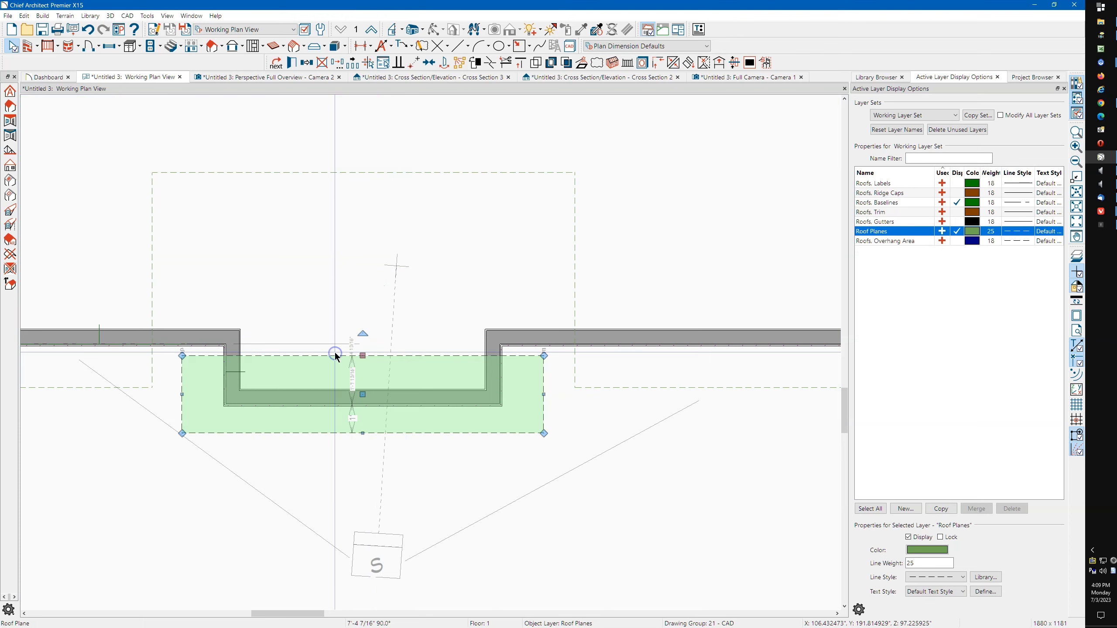
key("j")
left_click(374, 174)
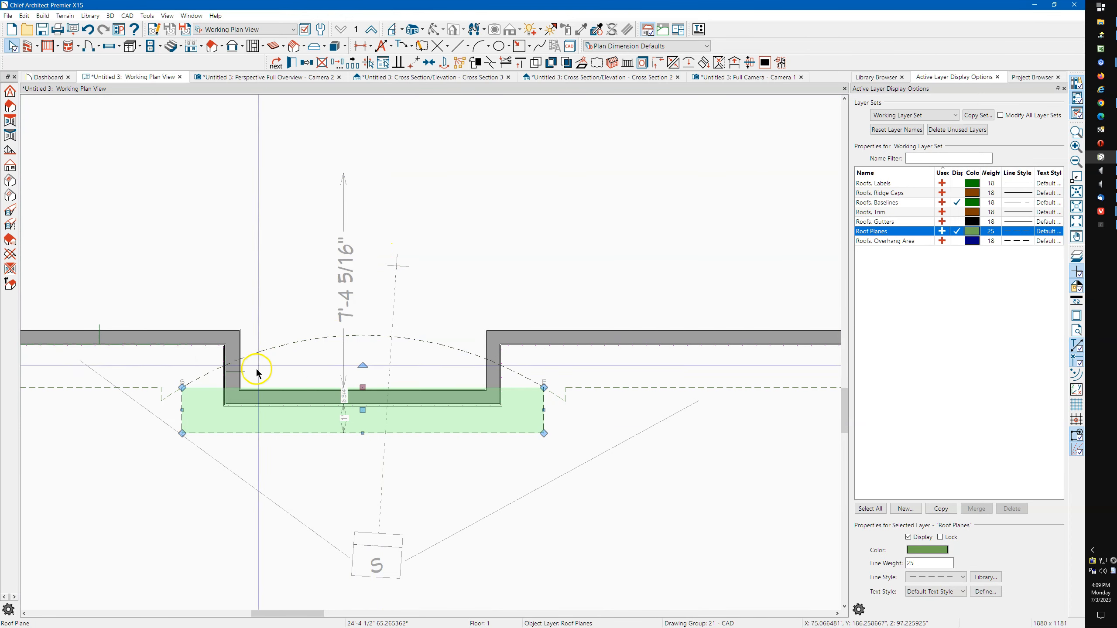
Examine the corner where the curved bump-out roof meets the main roof's front edge, in the plan and perspective overview
scroll(162, 403, "up", 5)
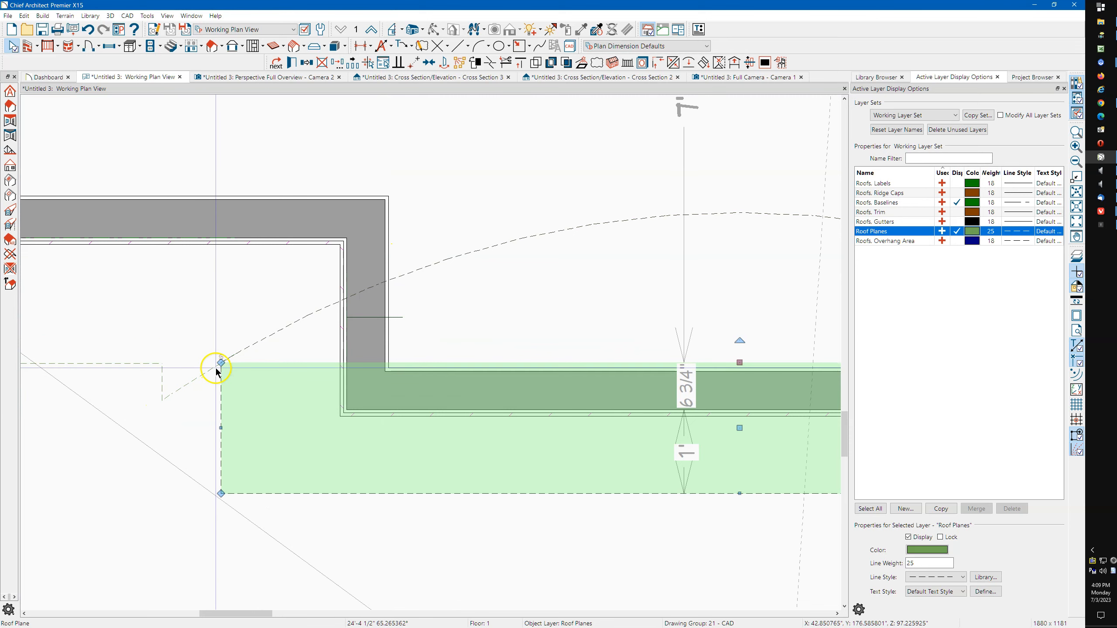
left_click(268, 77)
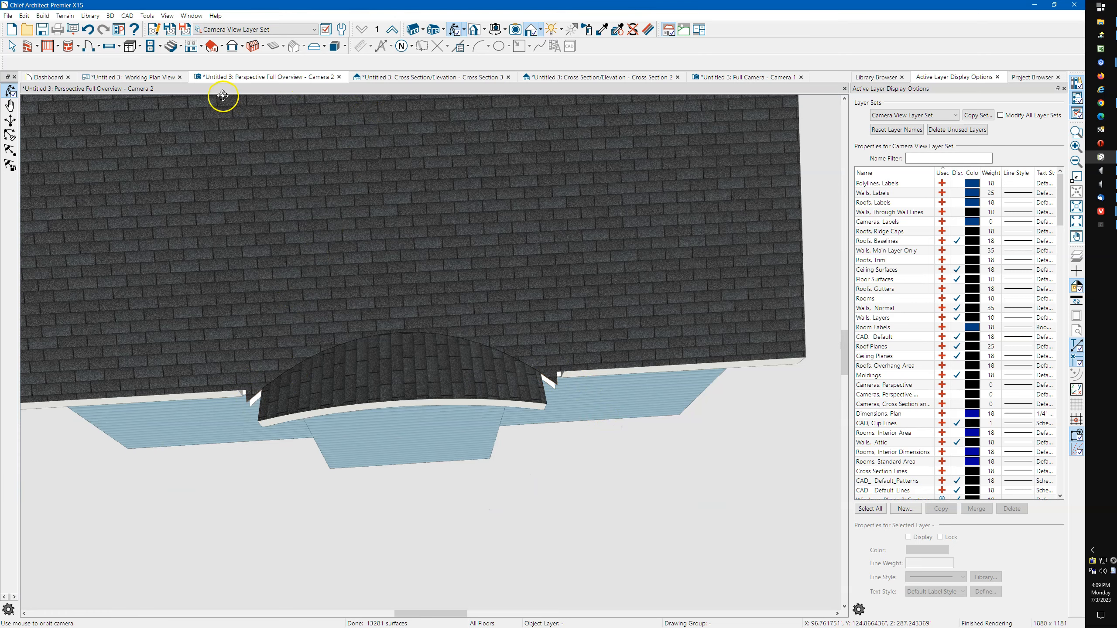
left_click(129, 77)
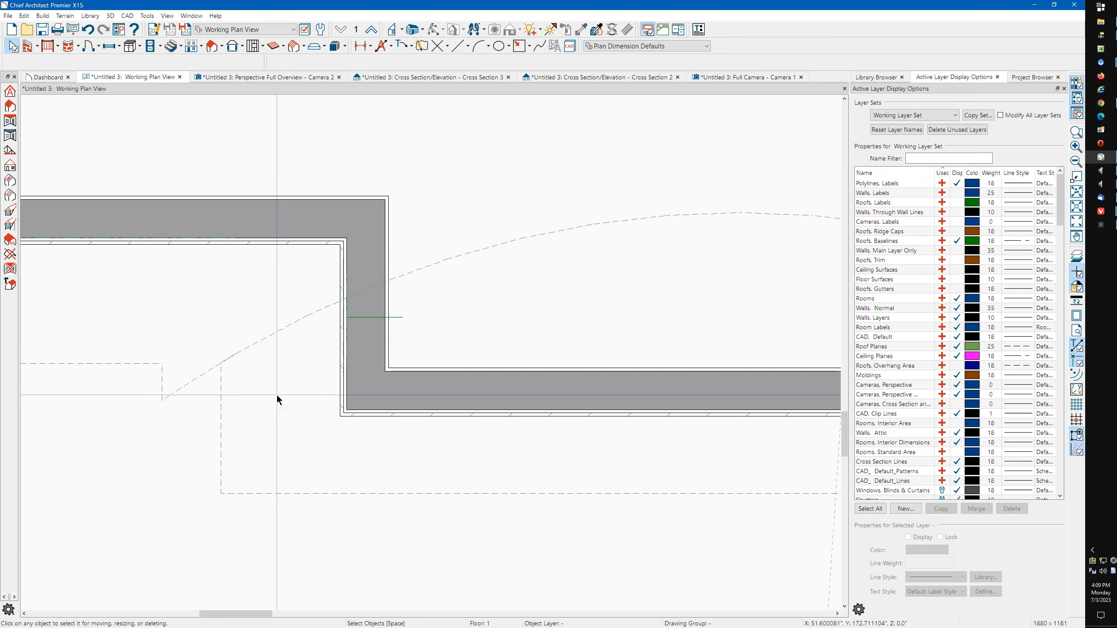
Undo the roof join, the recess and both breaks in the main roof plane's front edge
left_click(221, 387)
scroll(163, 372, "down", 5)
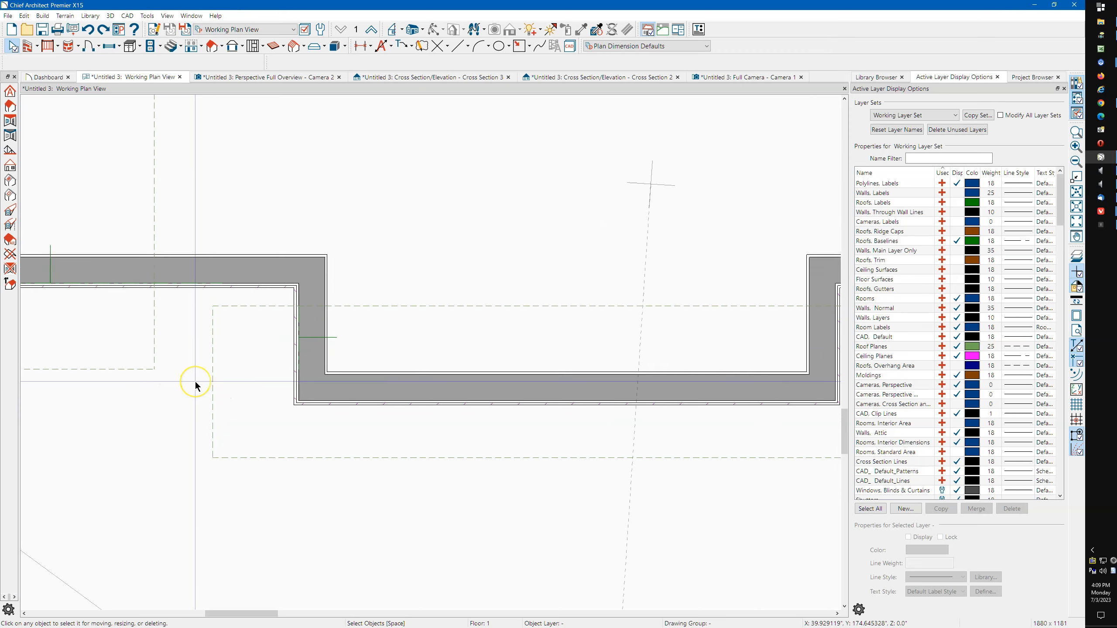
scroll(195, 381, "down", 3)
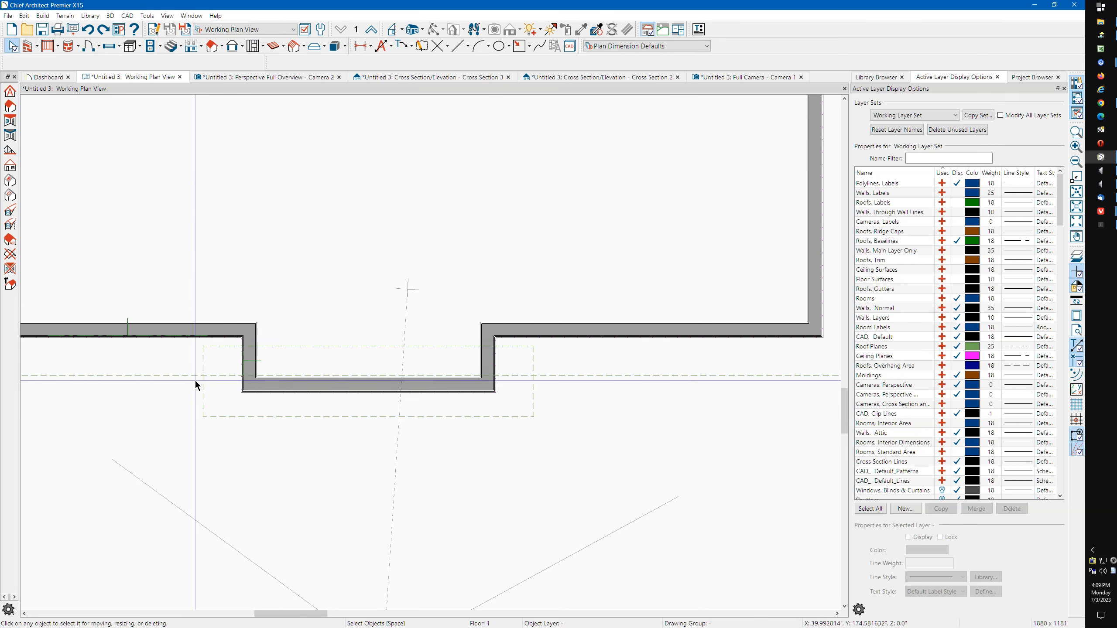
left_click(143, 404)
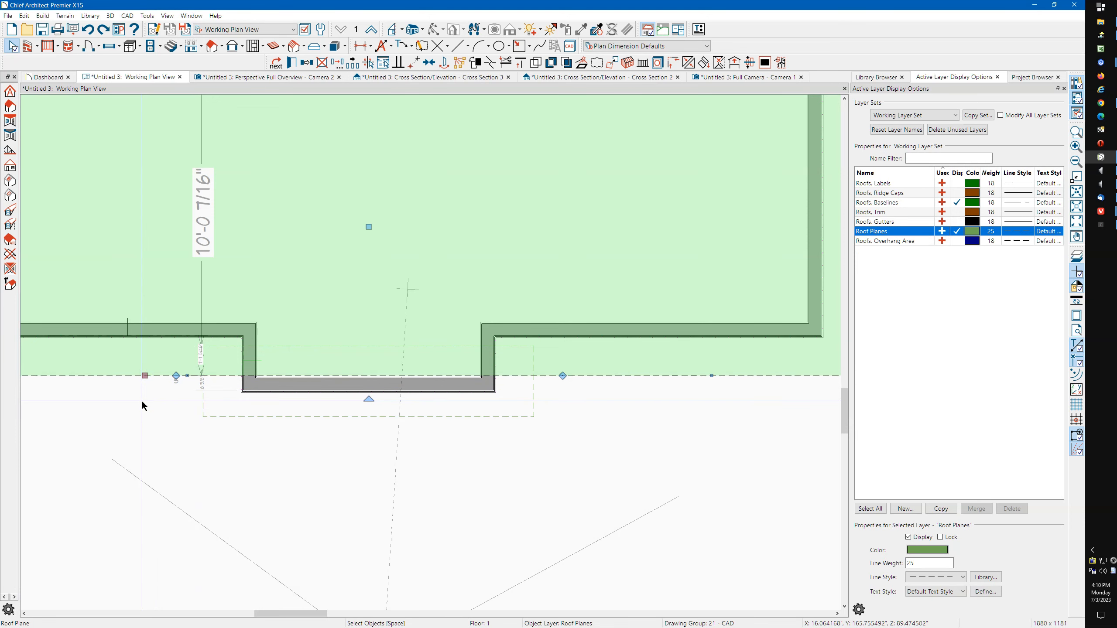
key("Escape")
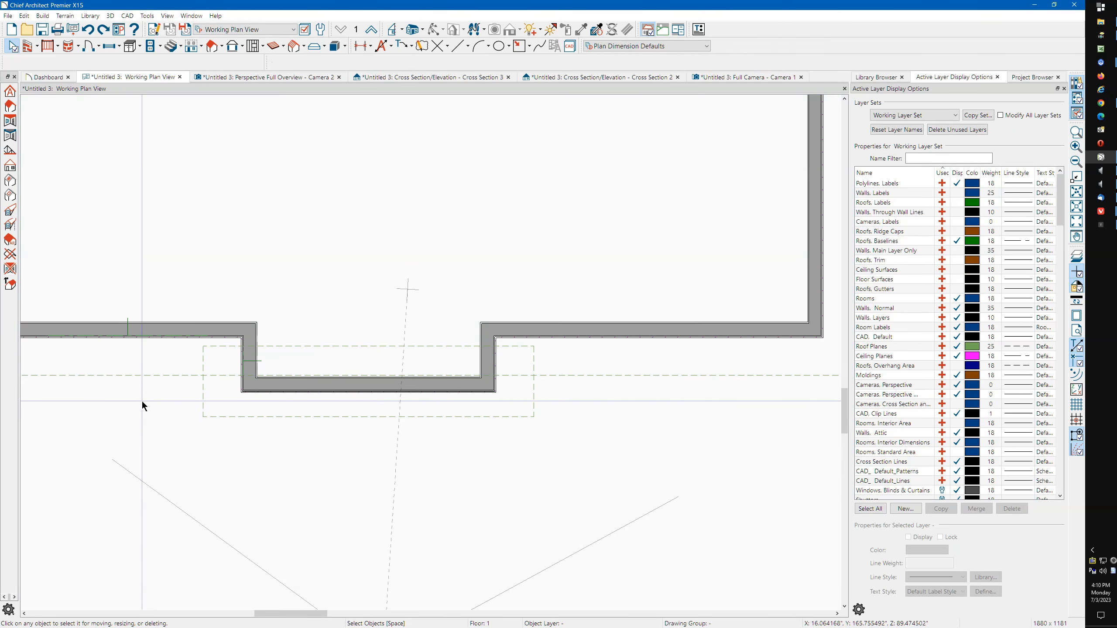
left_click(148, 375)
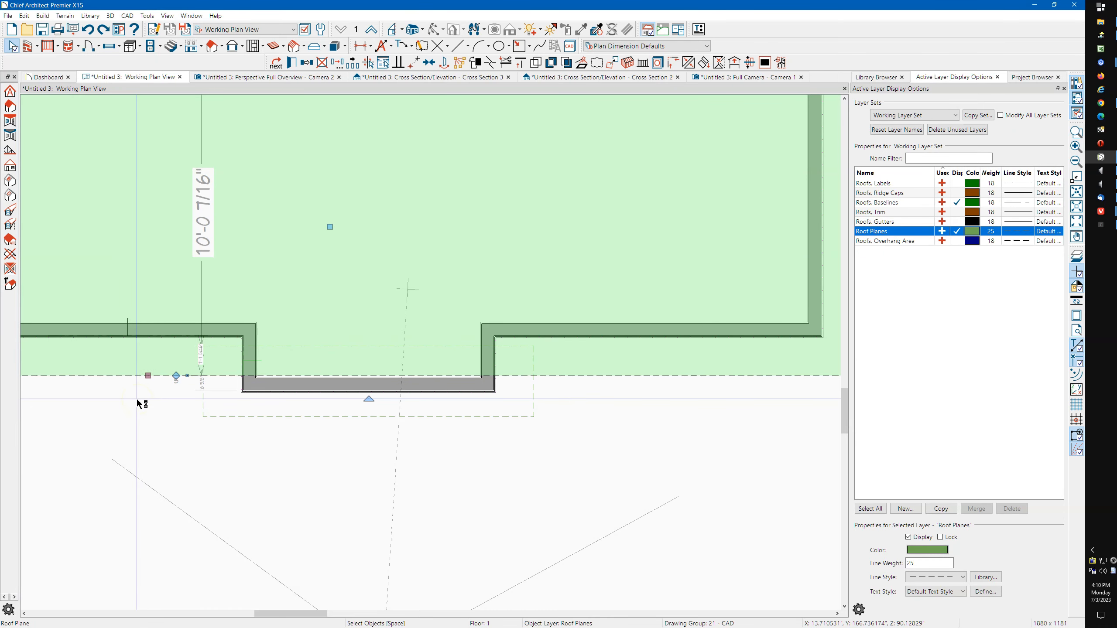
key("Escape")
scroll(138, 391, "up", 1)
left_click(146, 375)
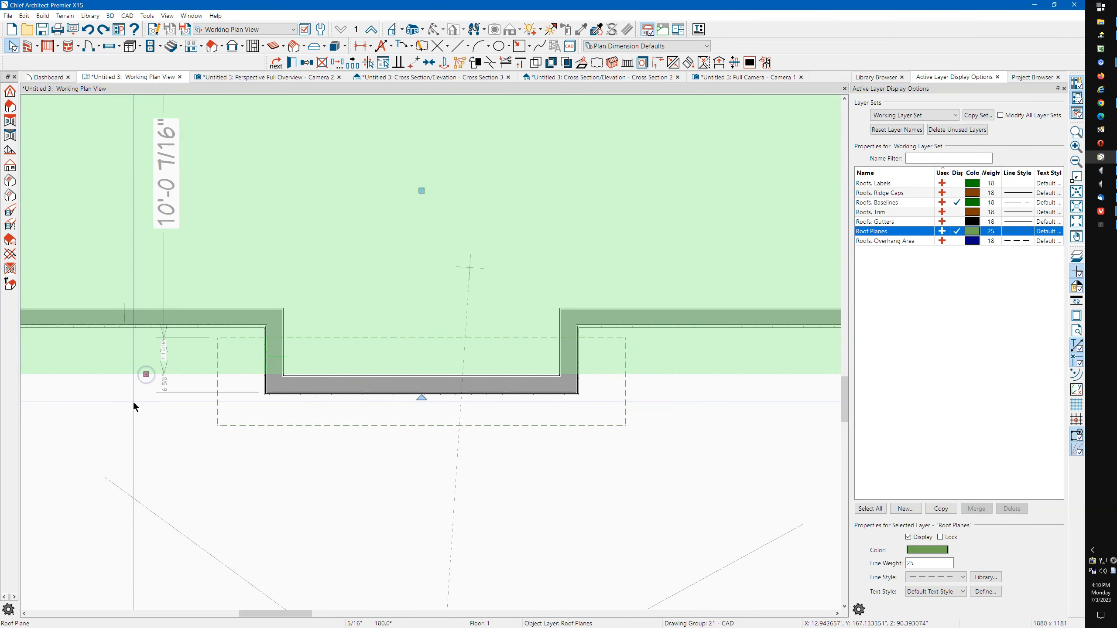
Break the main roof plane's front edge in line with both side edges of the curved bump-out roof
scroll(222, 380, "up", 4)
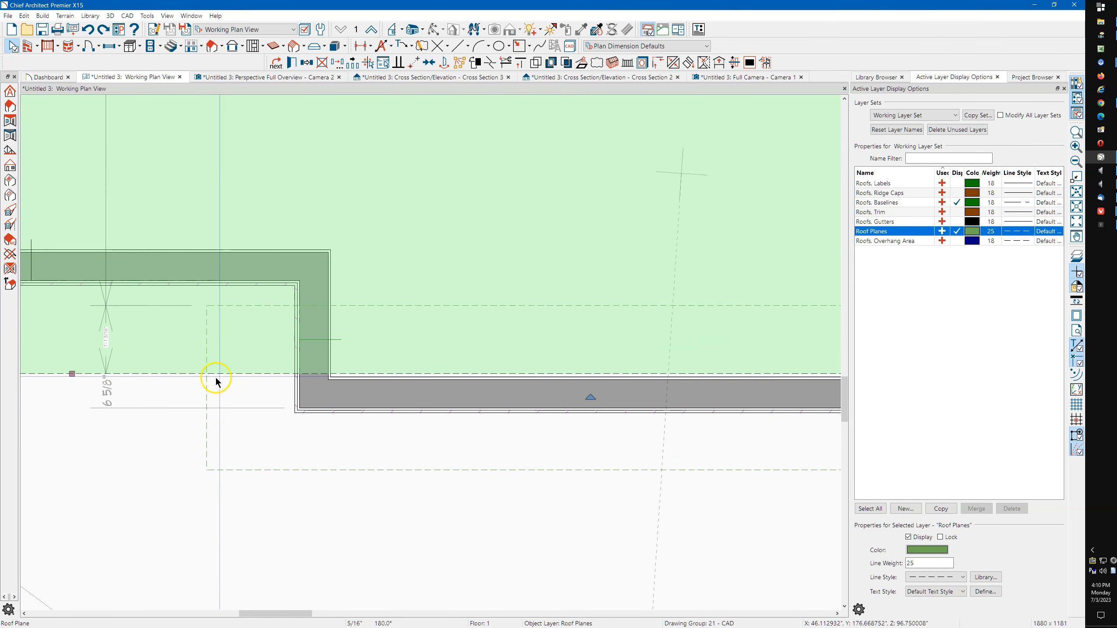
left_click(216, 381)
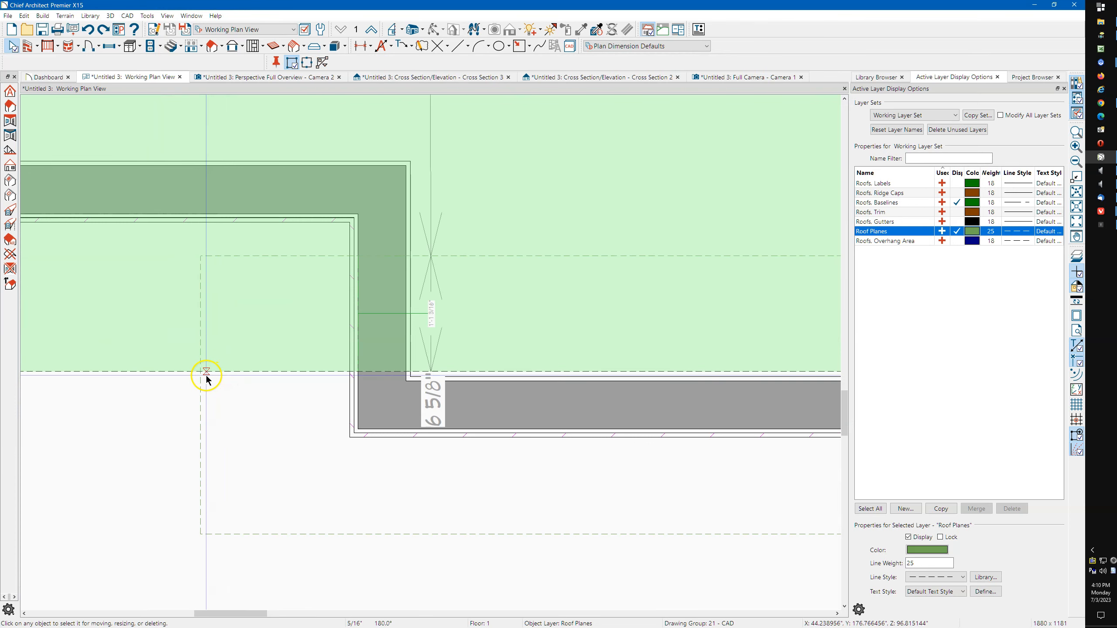
left_click(203, 375)
scroll(110, 400, "down", 5)
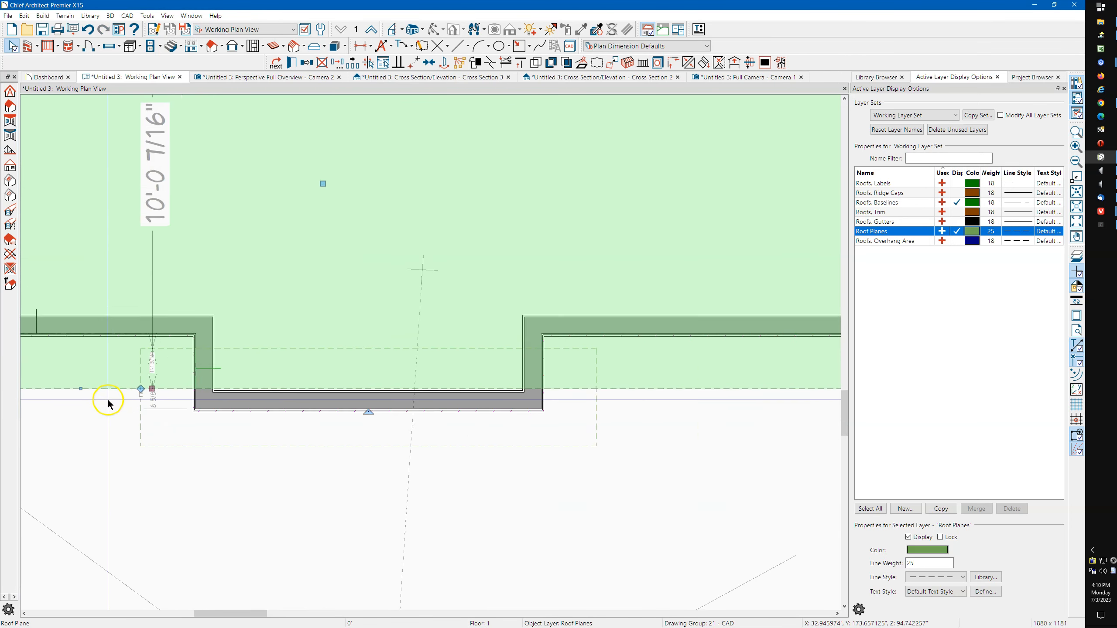
scroll(531, 416, "up", 3)
scroll(538, 398, "up", 2)
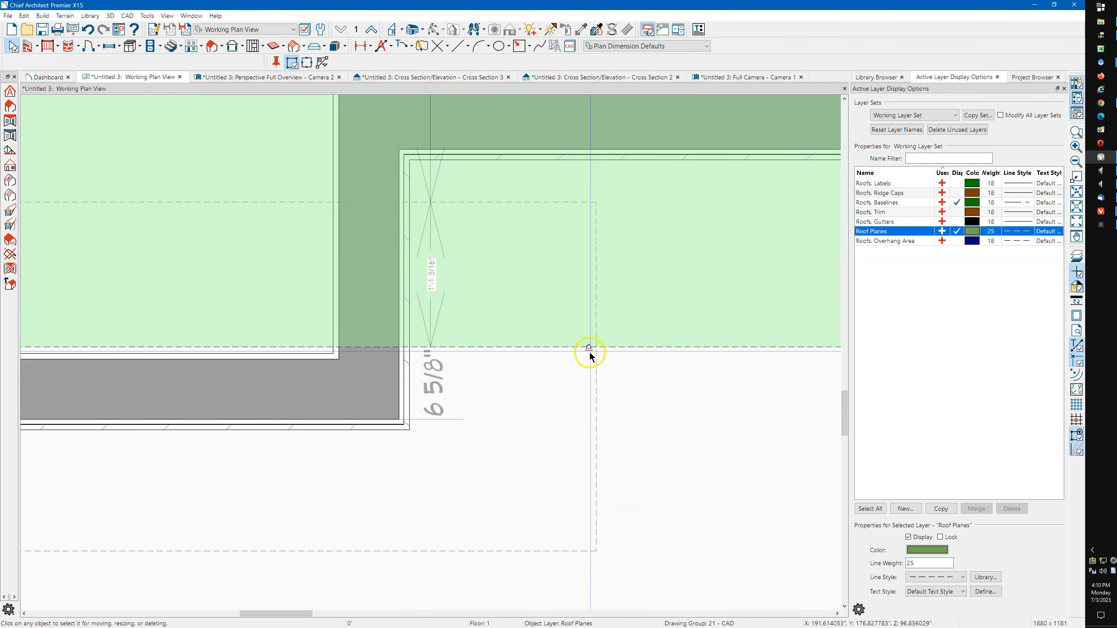
scroll(615, 457, "down", 5)
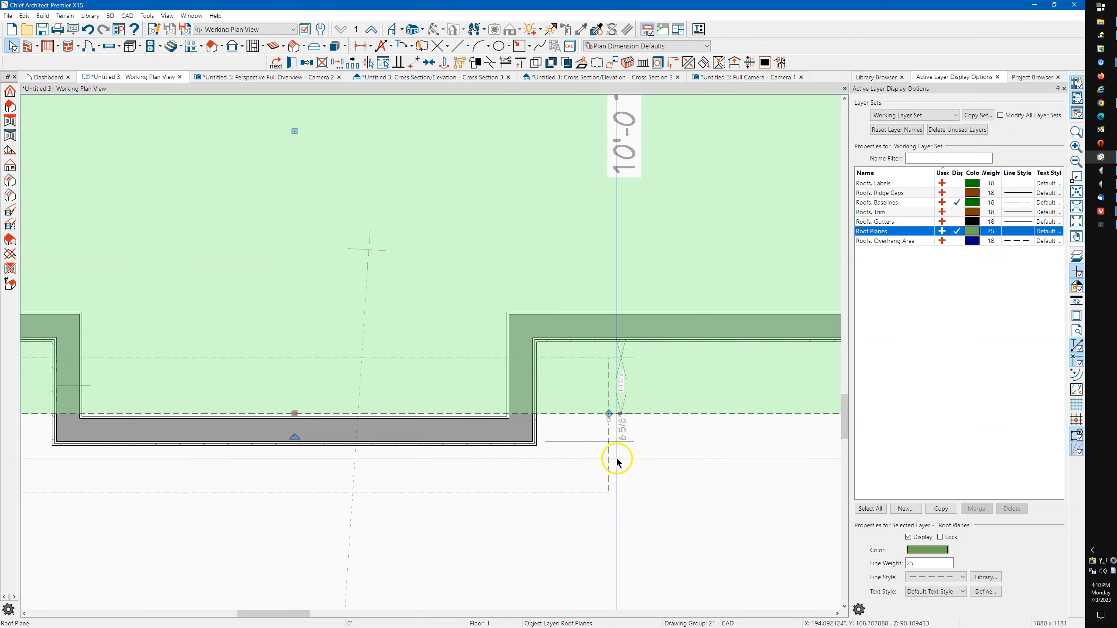
Pull the section between the breaks back about 7'-4" and join the curved bump-out roof's back edge to it
left_click_drag(454, 438, 451, 226)
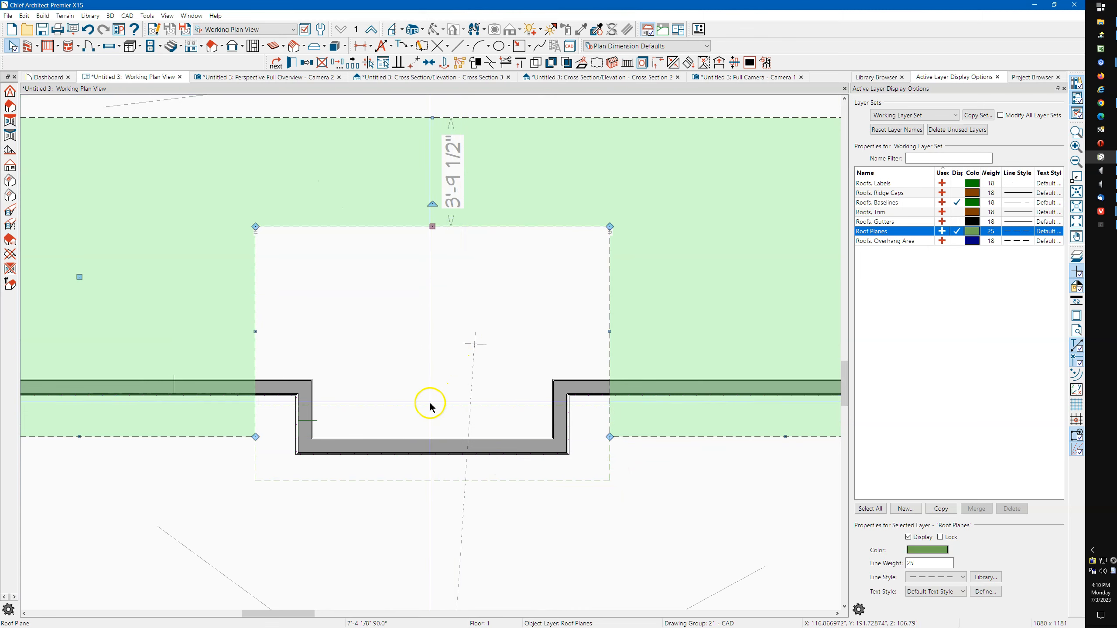
left_click(429, 403)
left_click_drag(430, 402, 430, 232)
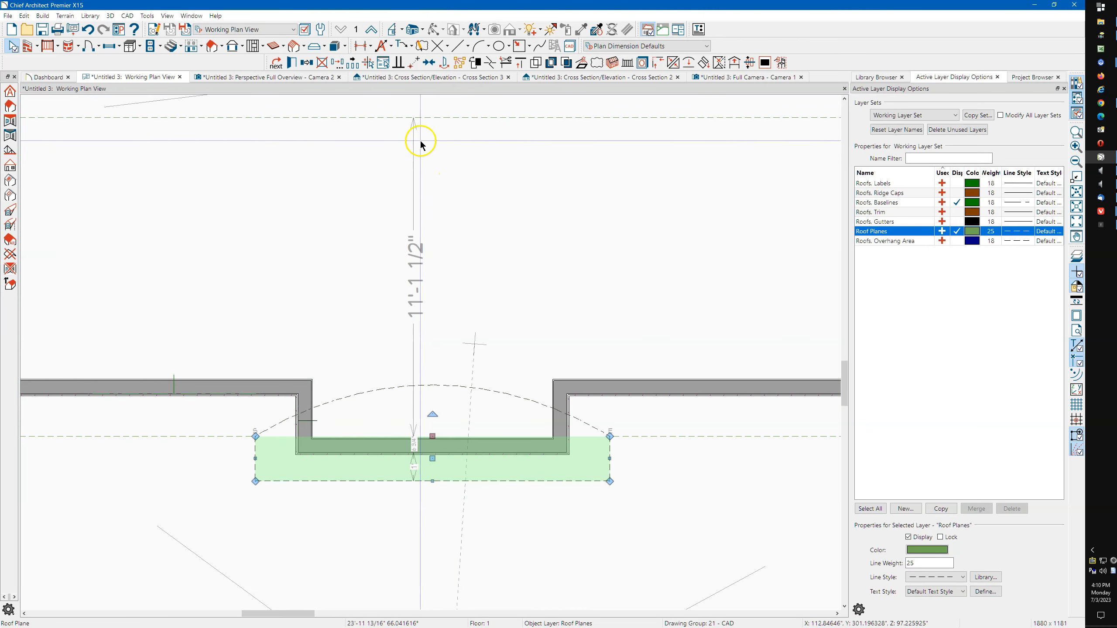
Examine the joined roofs in the perspective overview, including the fascia corner and the eave underside beside the bump-out
left_click(271, 80)
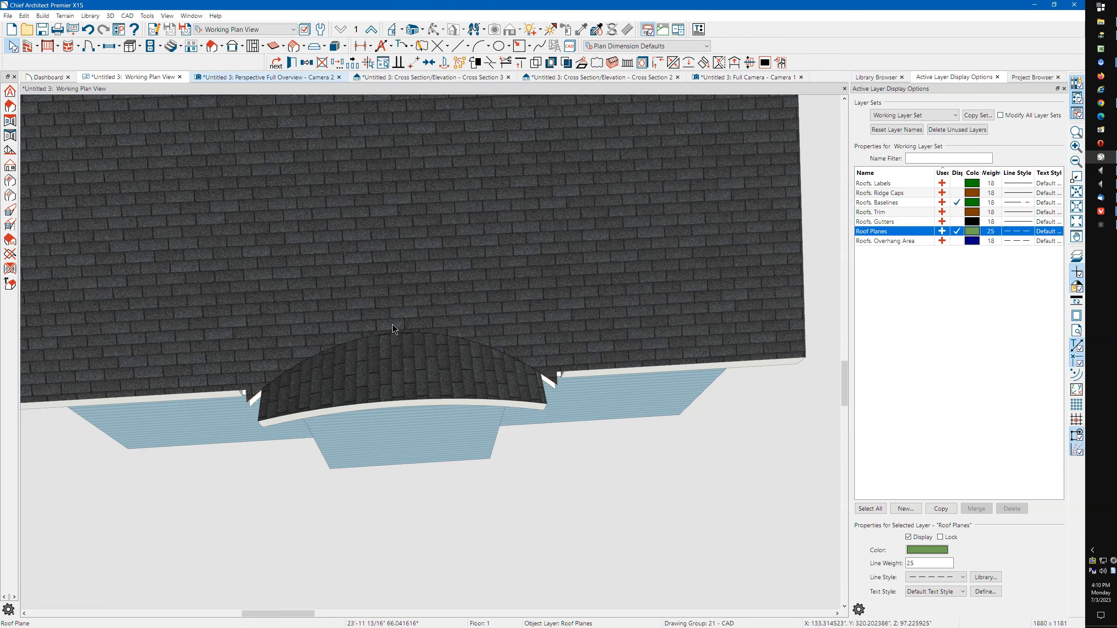
left_click_drag(374, 357, 443, 257)
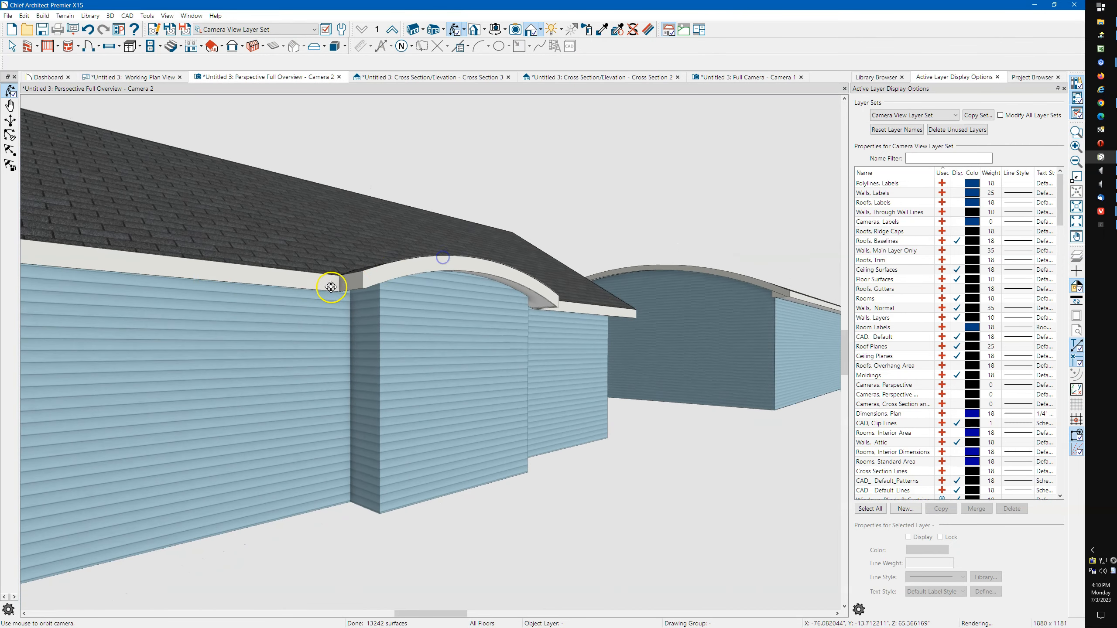
scroll(336, 286, "up", 2)
scroll(337, 285, "up", 5)
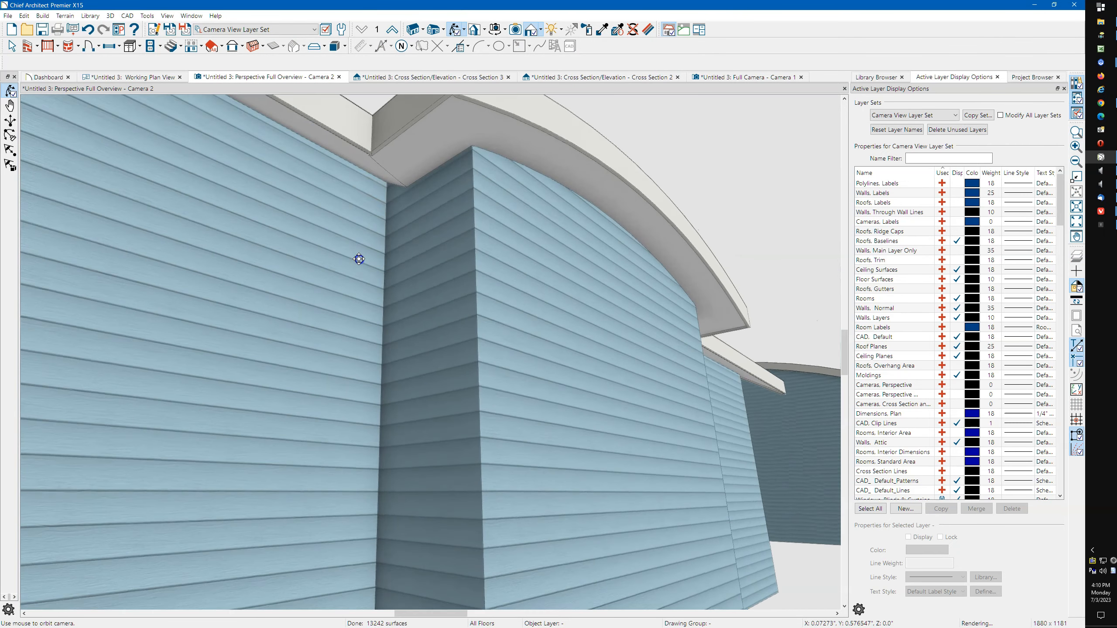
left_click_drag(369, 259, 396, 234)
left_click_drag(497, 232, 479, 344)
mouse_move(515, 249)
left_mouse_down()
mouse_move(520, 191)
mouse_move(503, 179)
mouse_move(514, 179)
mouse_move(493, 190)
mouse_move(426, 174)
mouse_move(518, 255)
left_mouse_up()
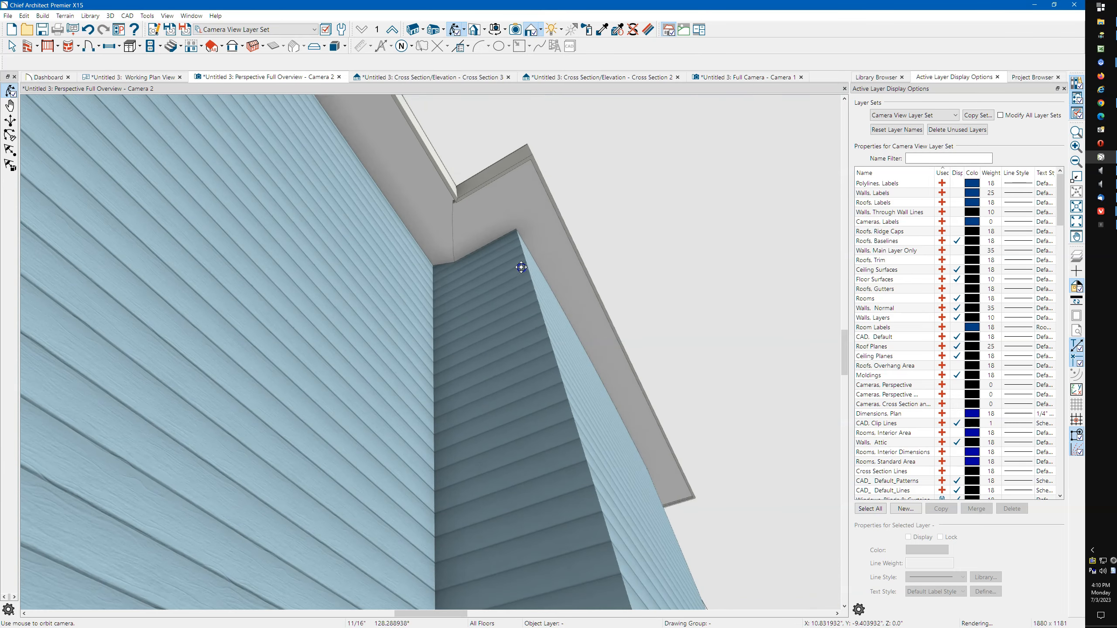
Turn on boxed eaves for all roof planes
left_click(212, 45)
left_click(264, 148)
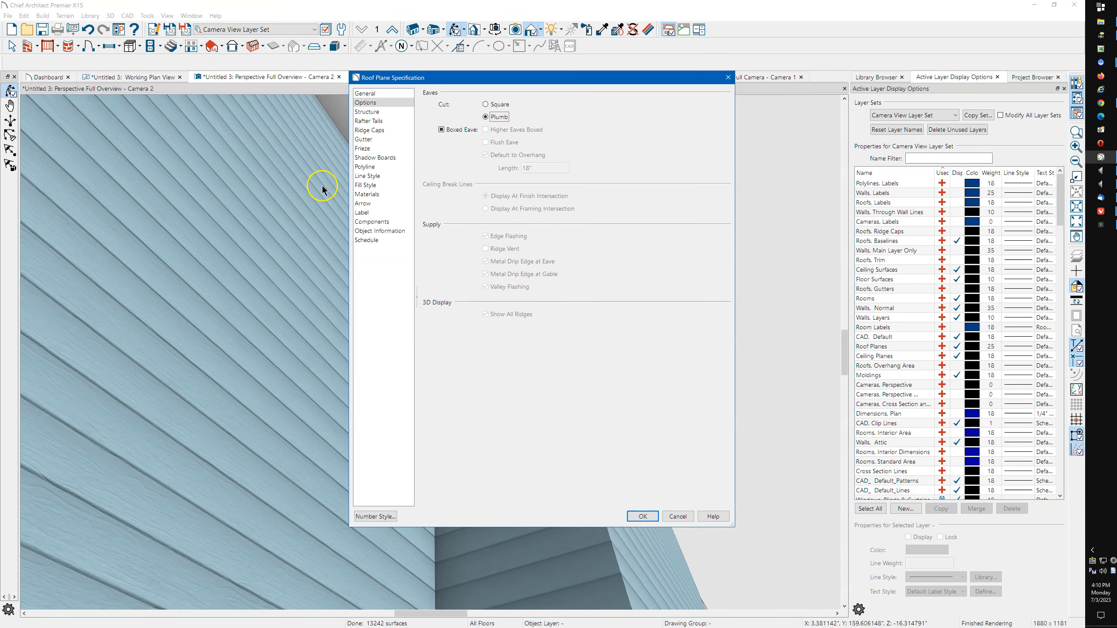
left_click(452, 131)
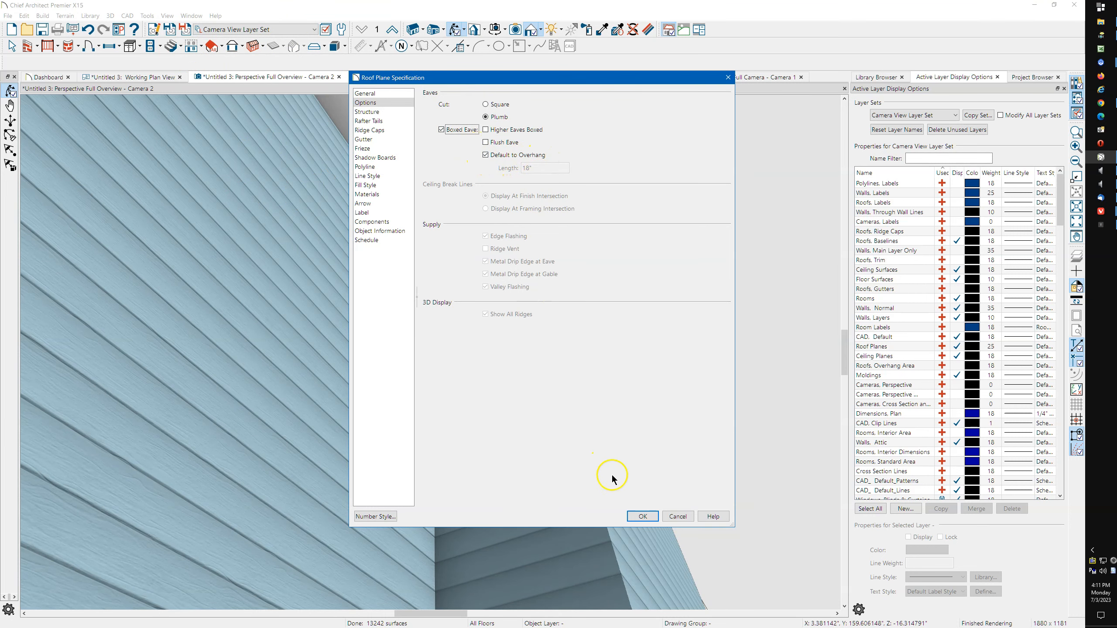
left_click(642, 516)
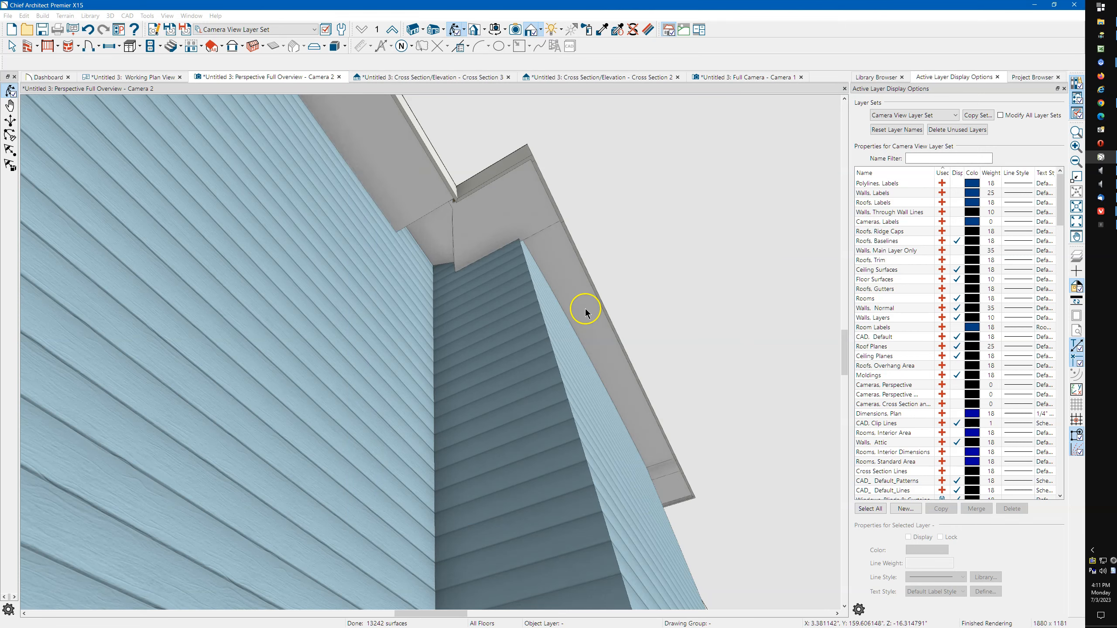
Examine the boxed eave and fascia corner beside the bump-out up close and in the full camera and cross-section views
left_click_drag(462, 235, 367, 312)
scroll(345, 245, "up", 2)
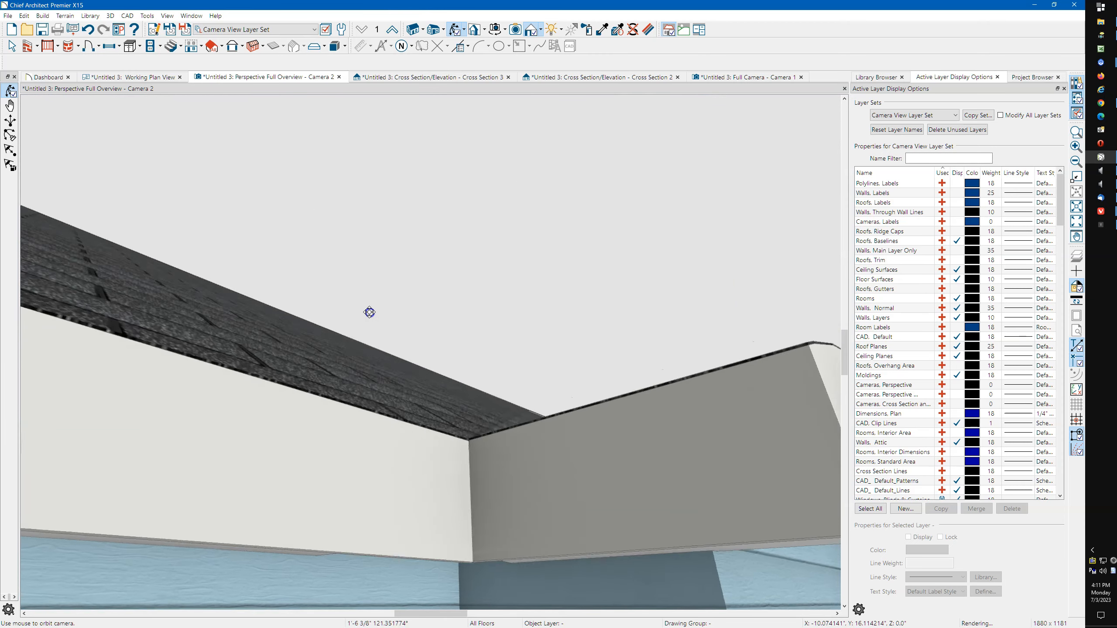
left_click_drag(455, 471, 394, 544)
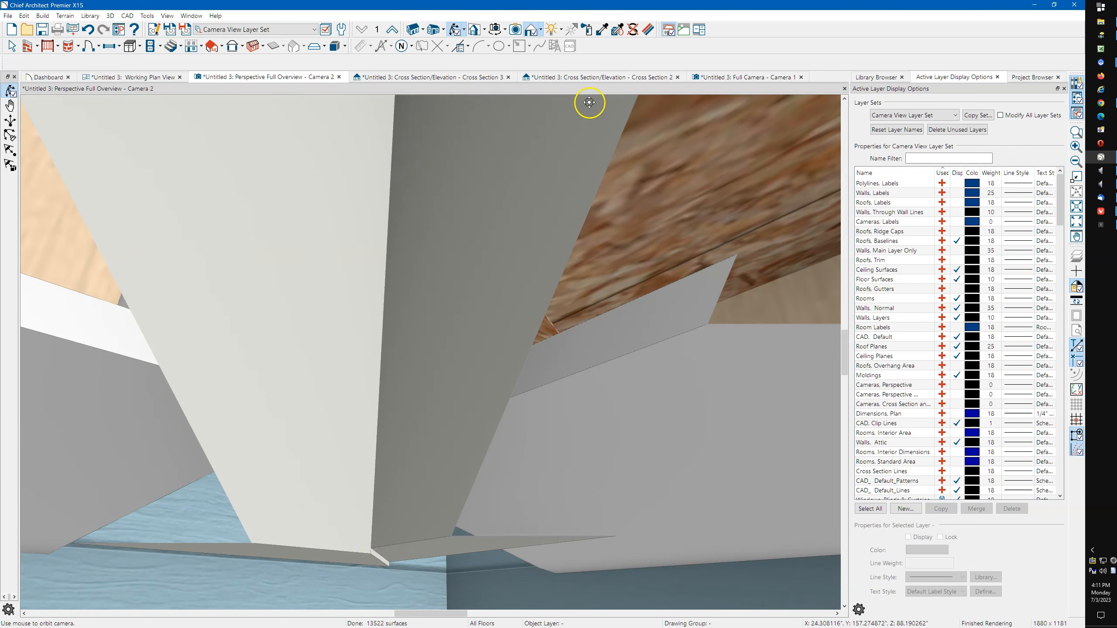
left_click(692, 78)
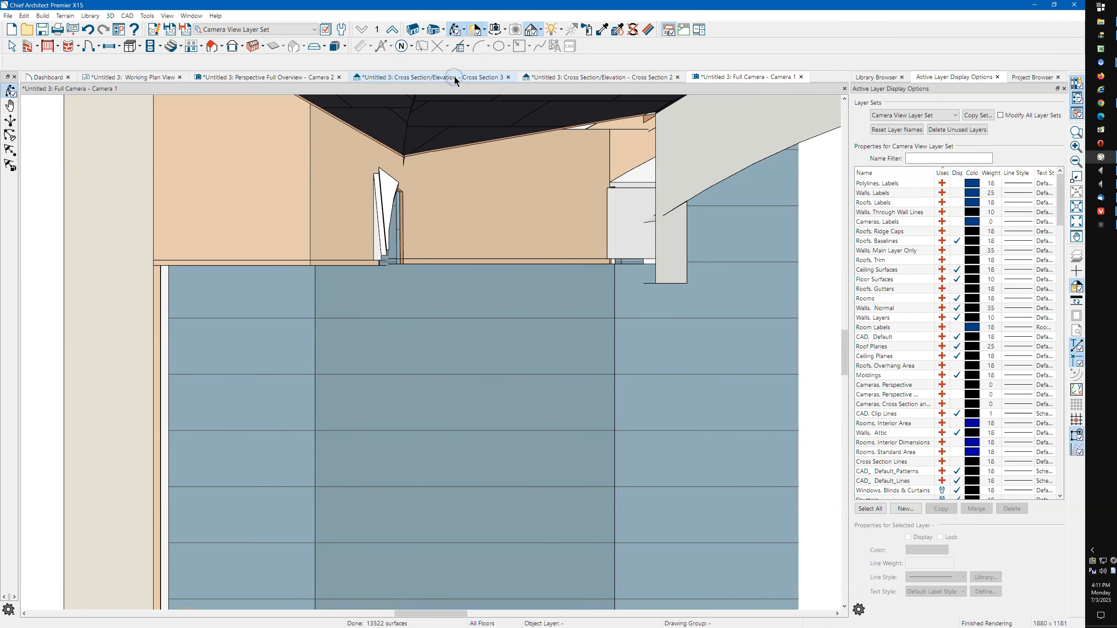
left_click(454, 76)
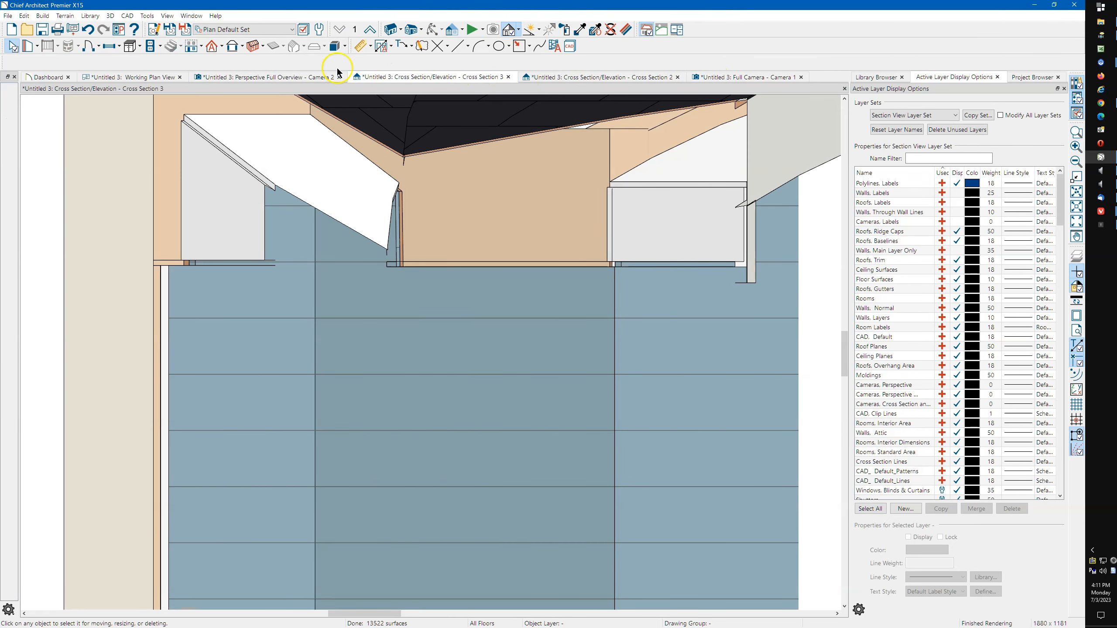
left_click(137, 78)
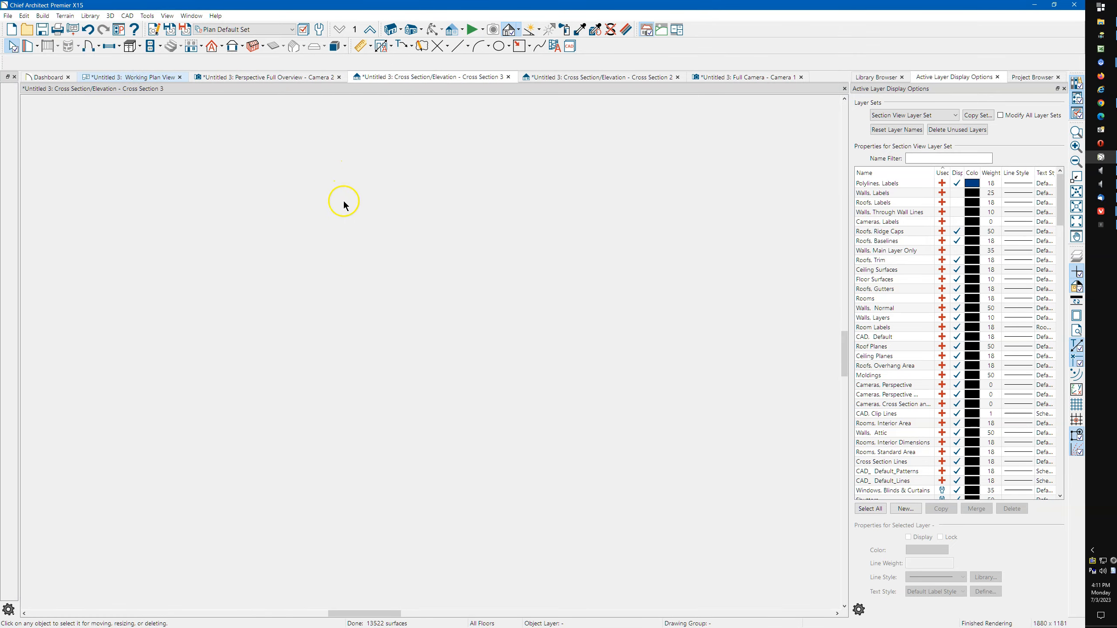
Move the perspective overview camera in the working plan diagonally outward from the bump-out's corner
scroll(473, 258, "down", 1)
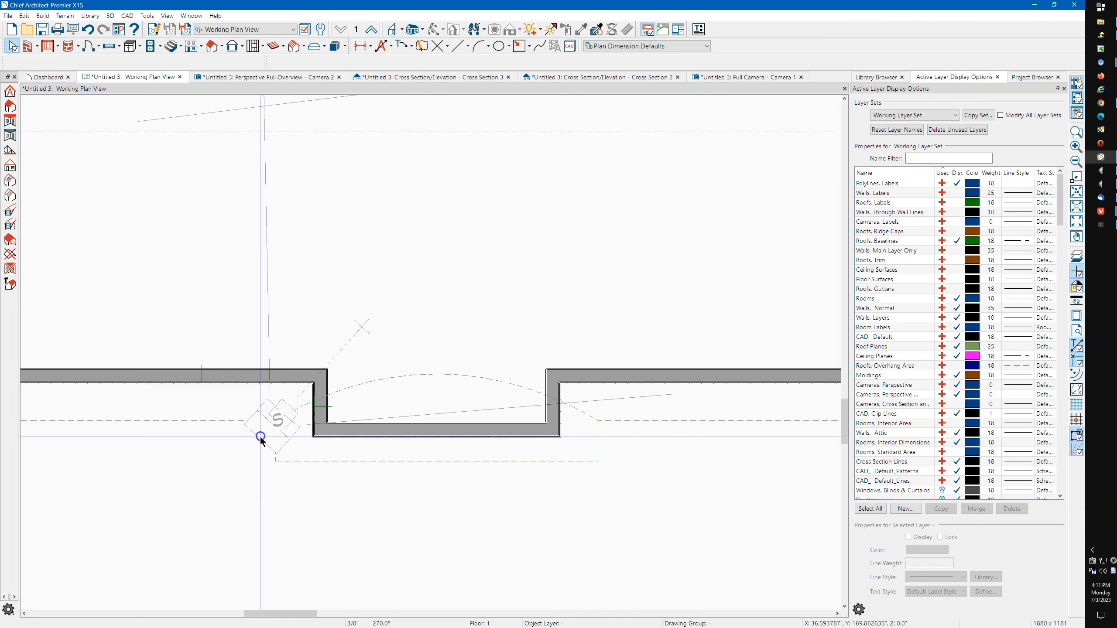
left_click(273, 424)
left_click_drag(273, 424, 225, 463)
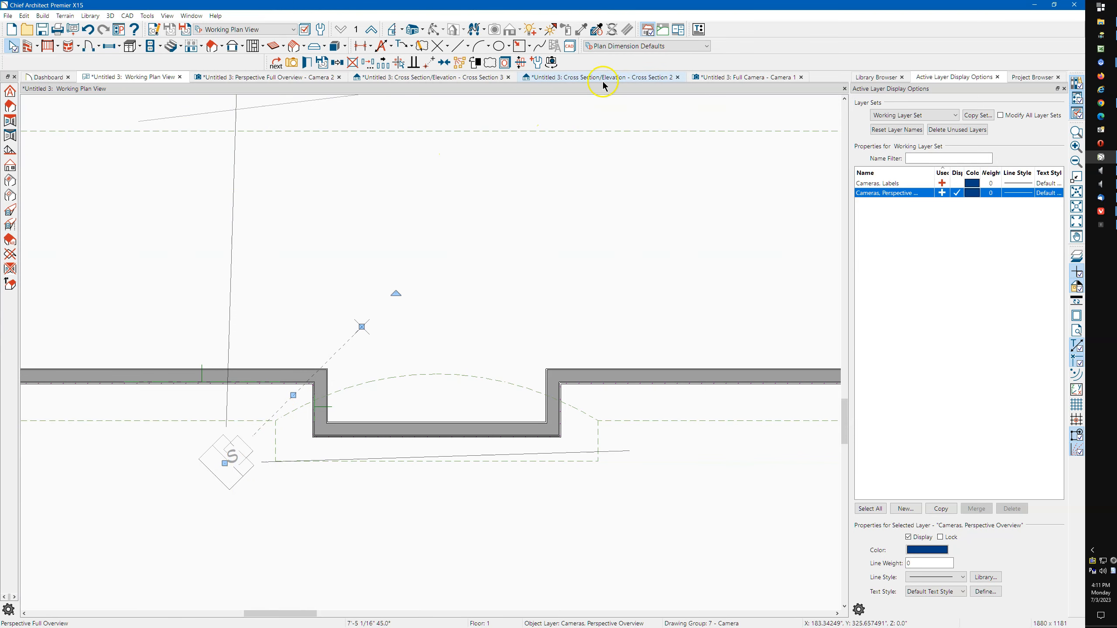
Examine the roof intersection in the Cross Section 3 view and the whole roof outline in the working plan
left_click(403, 78)
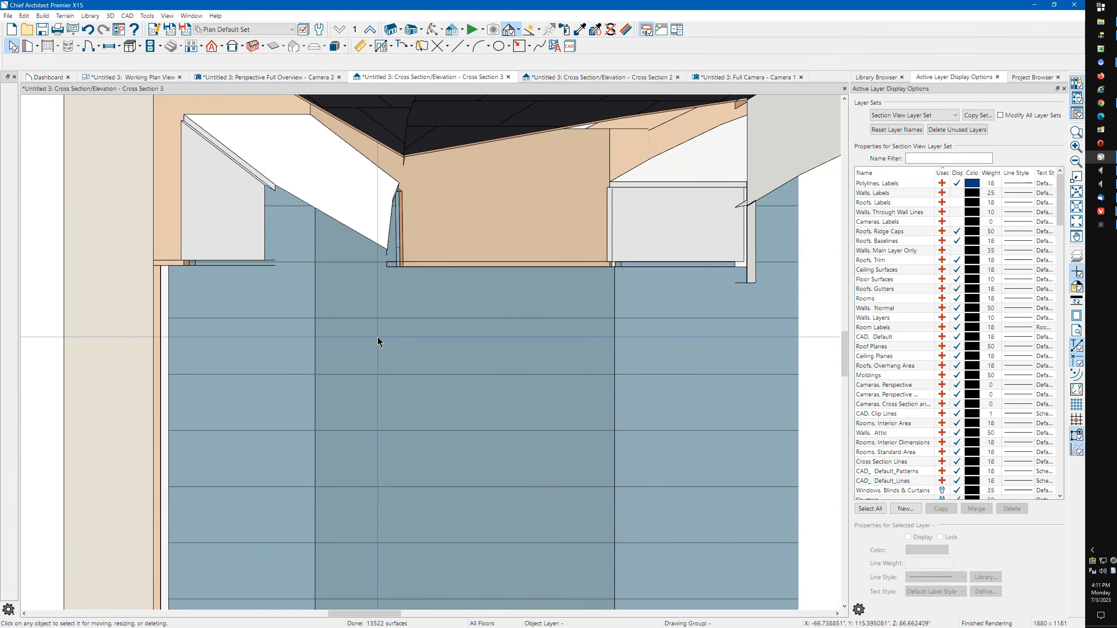
left_click(367, 307)
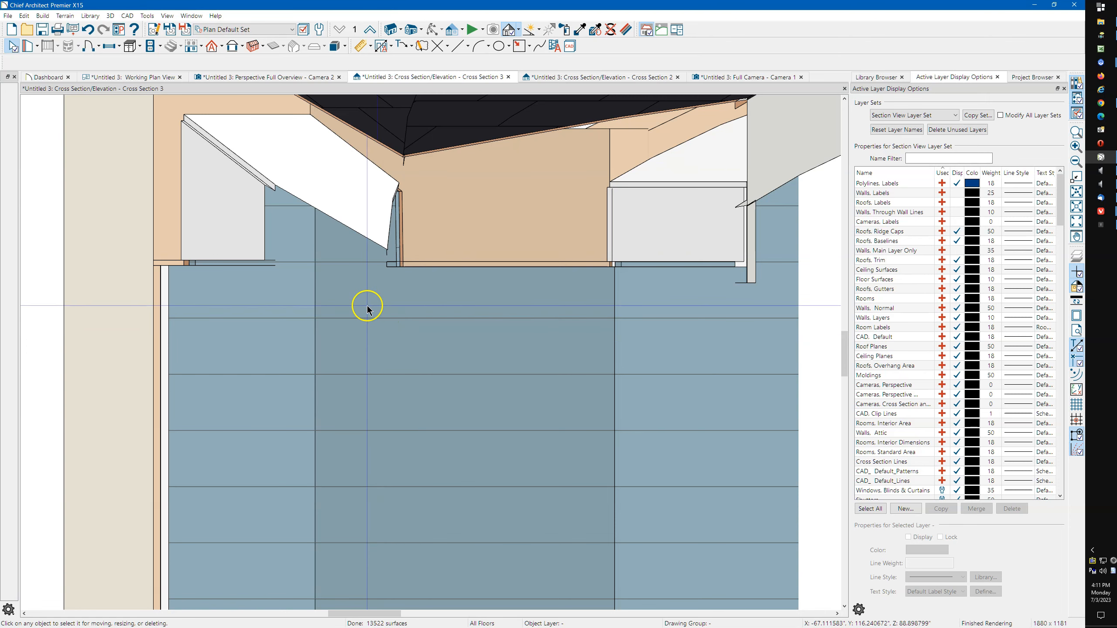
scroll(367, 306, "down", 3)
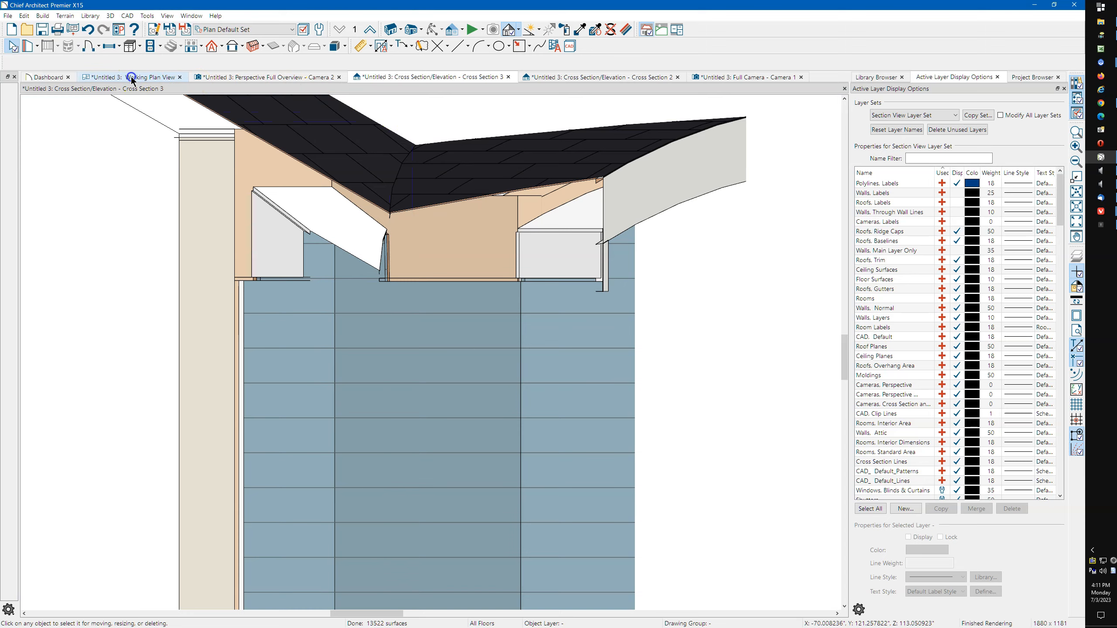
left_click(131, 77)
left_click(368, 285)
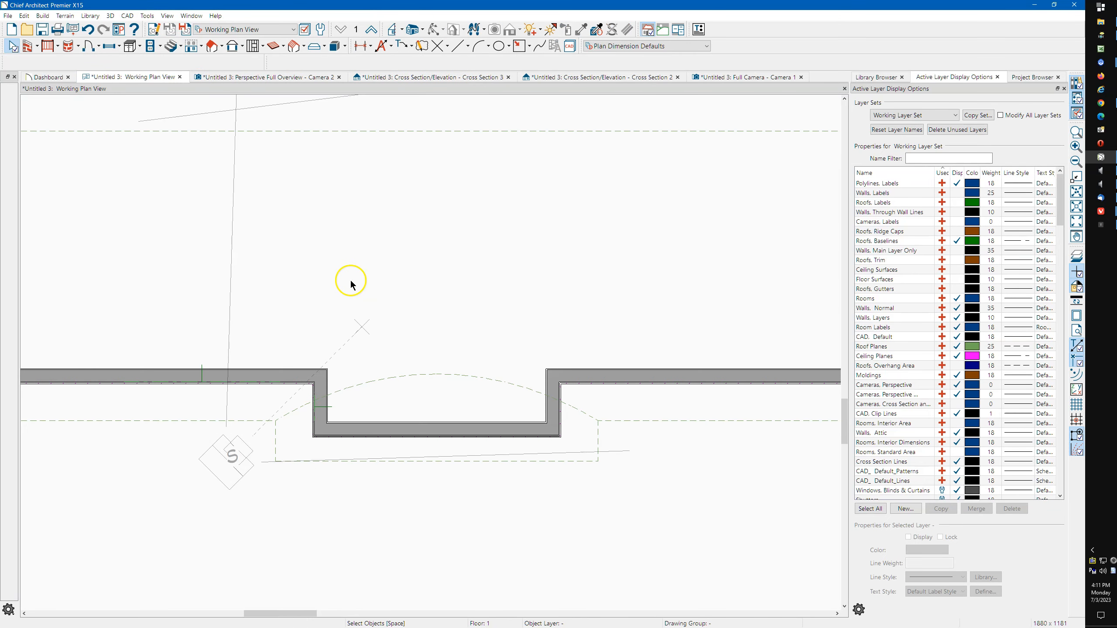
scroll(439, 277, "down", 3)
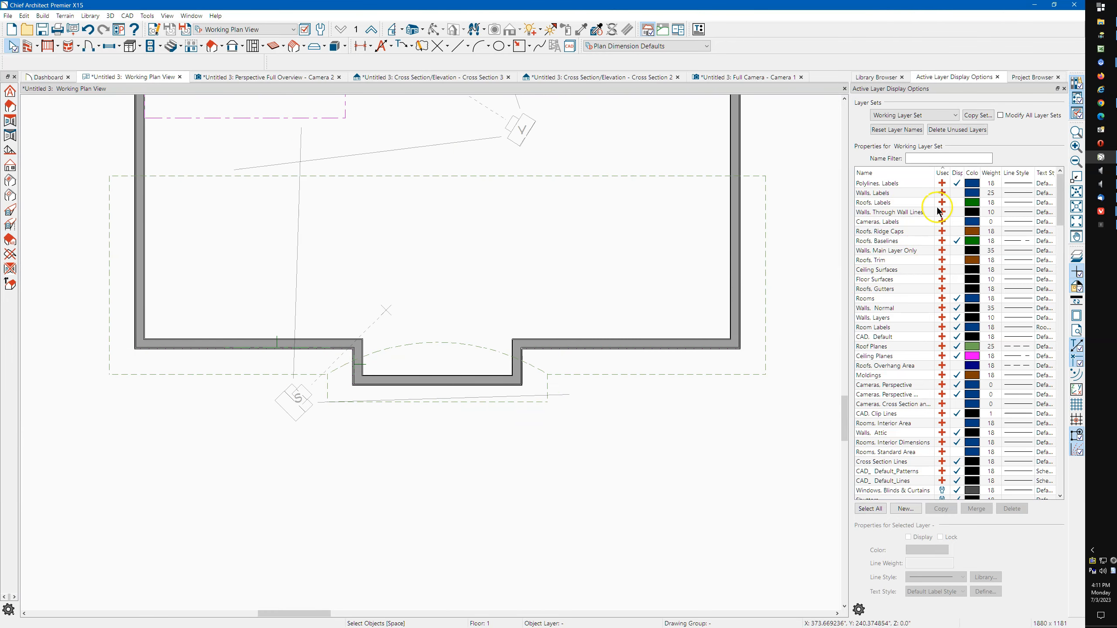
Sort the layers by name and display the Cameras, Cross Section and Elevation layer in the working plan
left_click(879, 172)
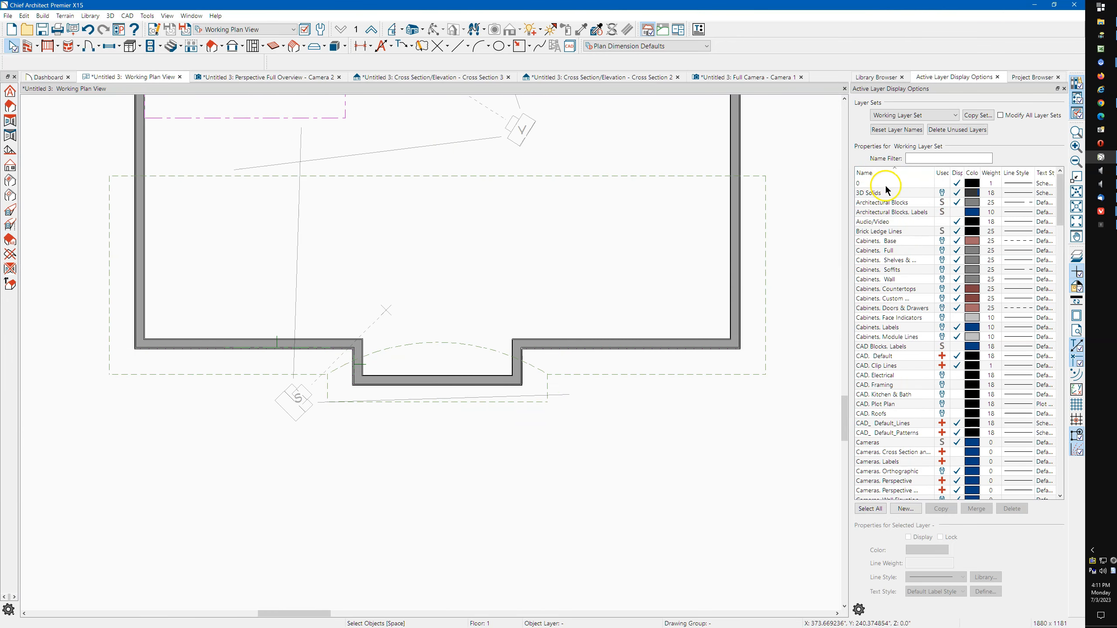
scroll(892, 215, "down", 3)
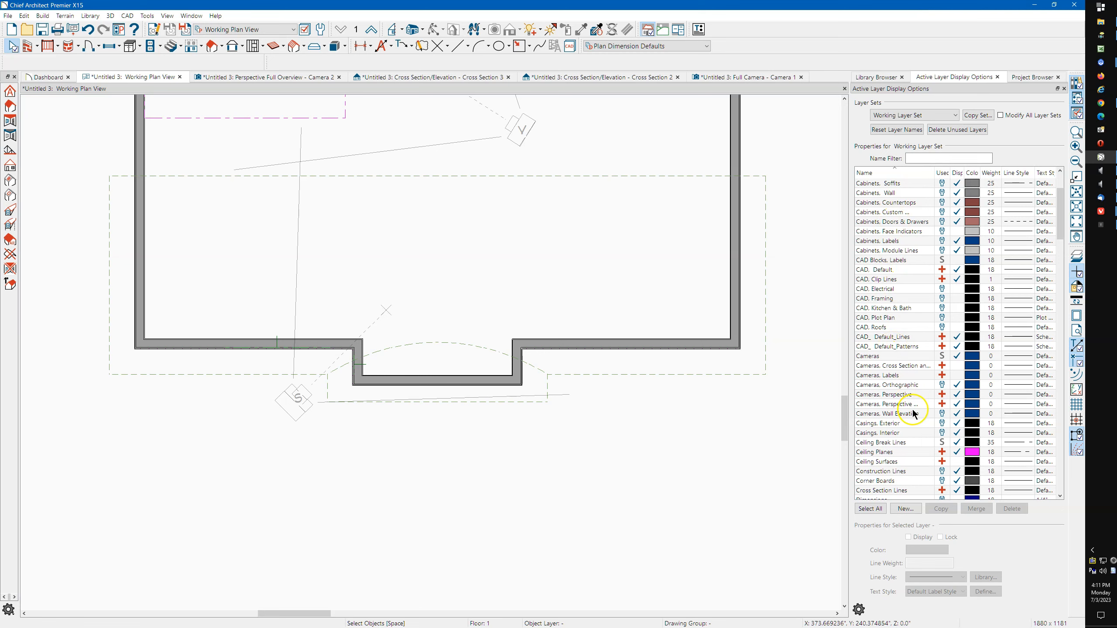
left_click(956, 366)
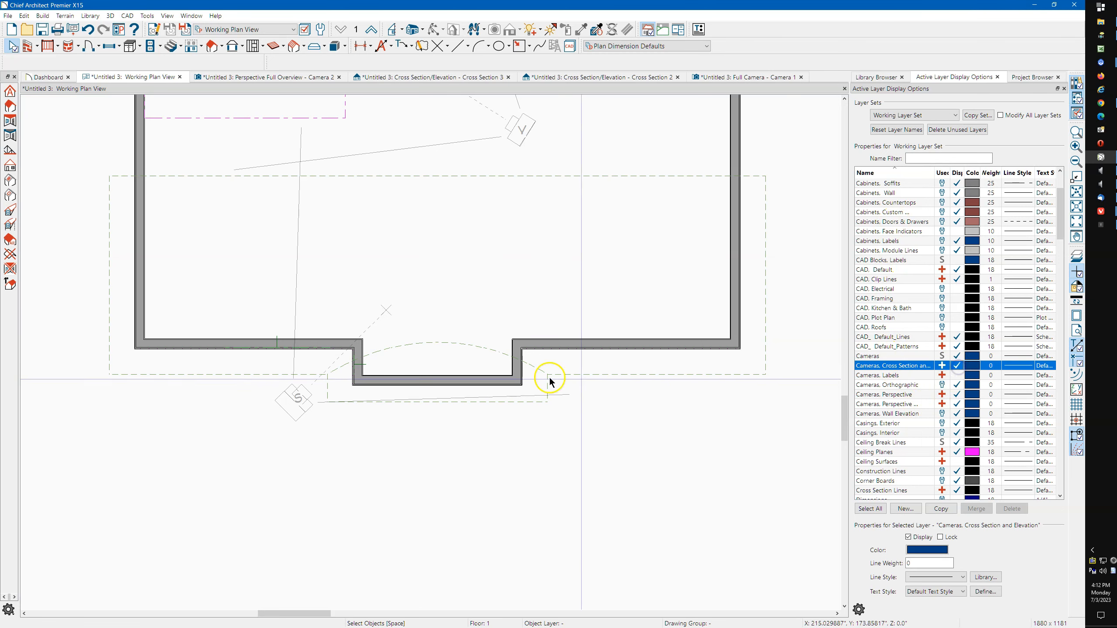
Move the Cross Section 3 camera diagonally outward, away from the bump-out's inside corner
left_click(332, 368)
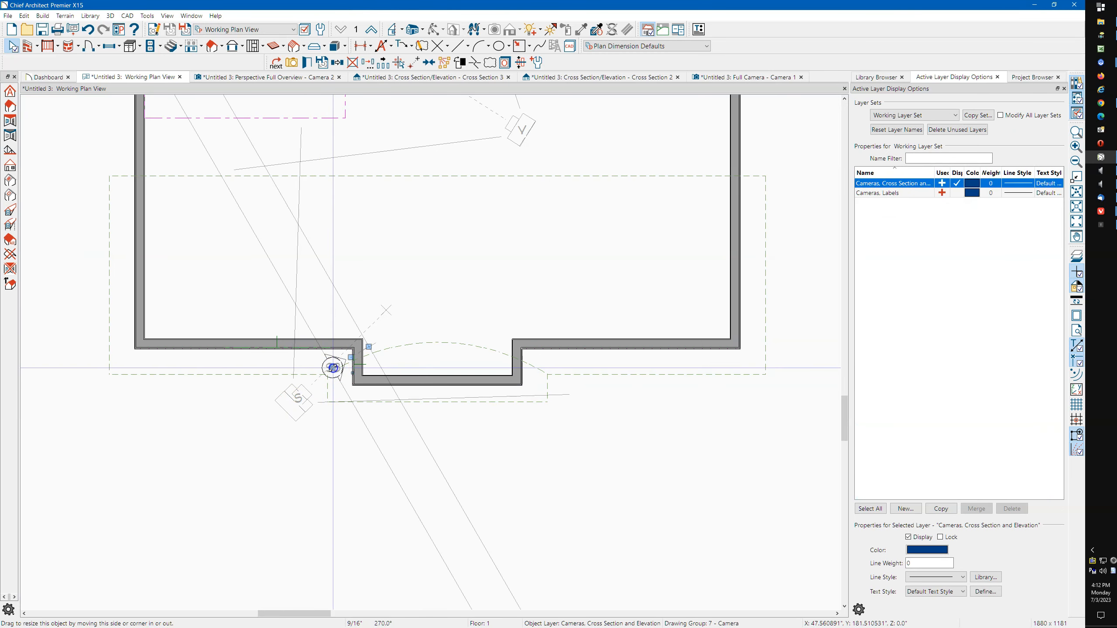
scroll(333, 368, "up", 4)
left_click_drag(333, 368, 254, 419)
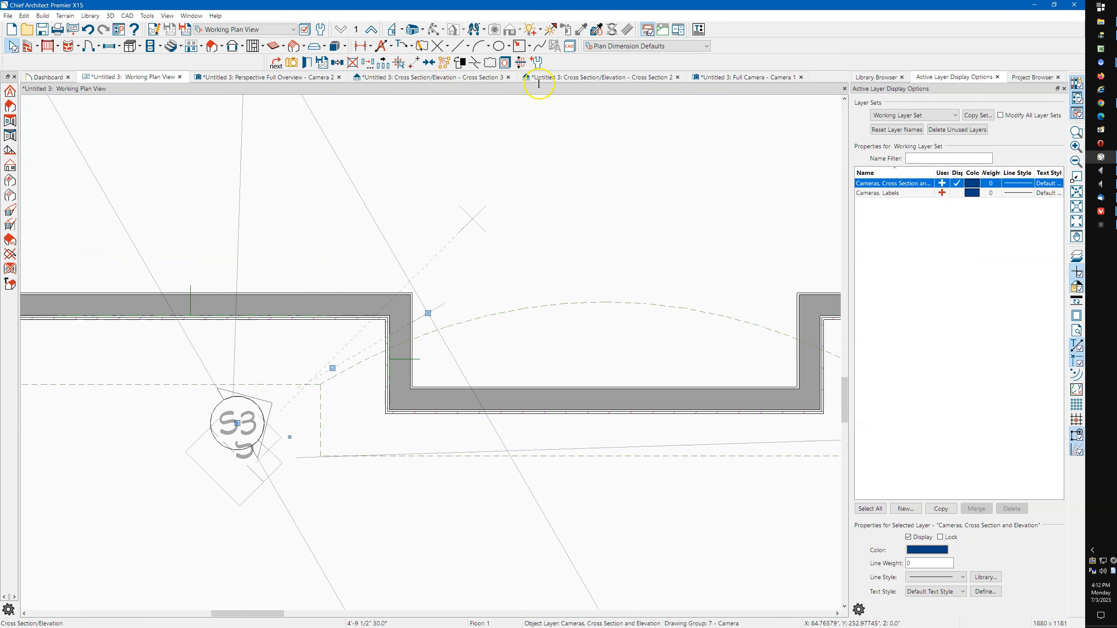
Examine the lower fascia edges where they meet at the bump-out's corner in the Cross Section 3 view
left_click(390, 82)
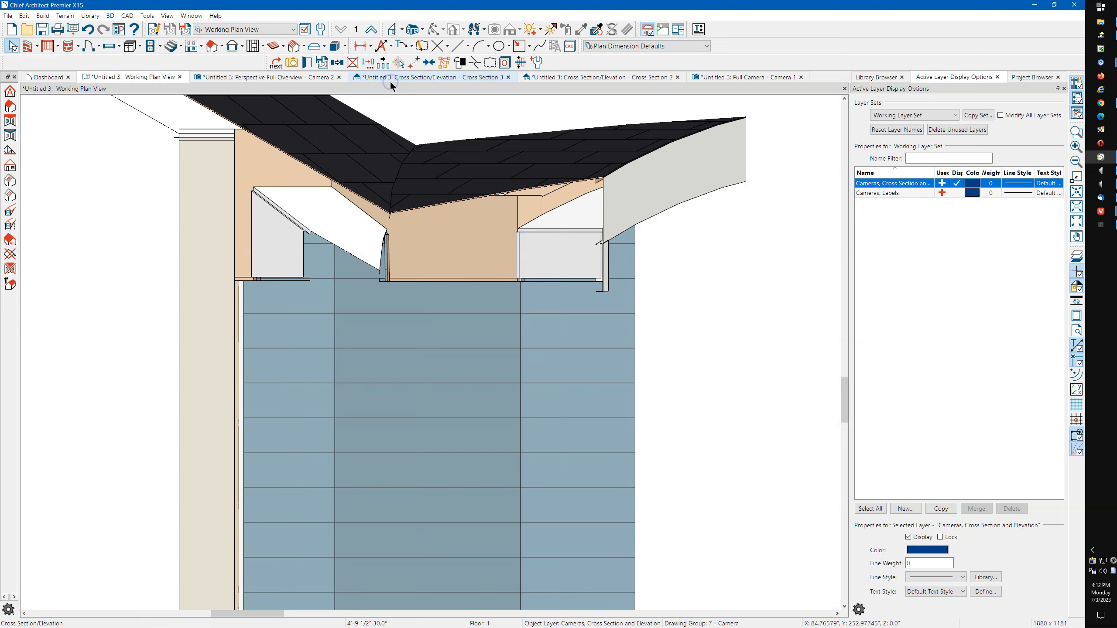
scroll(390, 291, "up", 2)
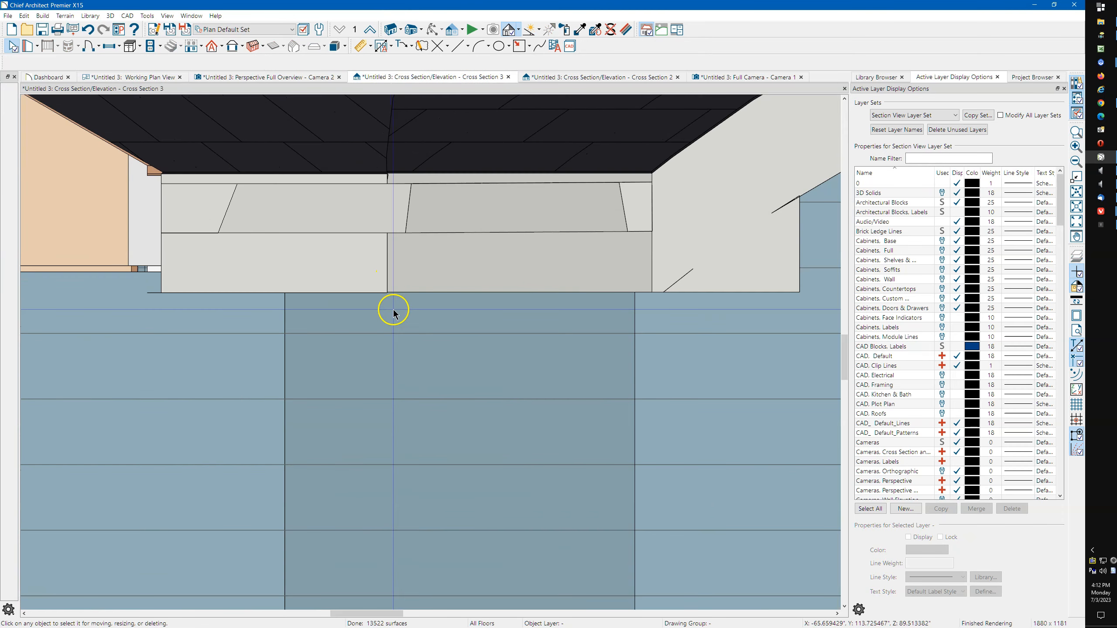
scroll(389, 303, "up", 4)
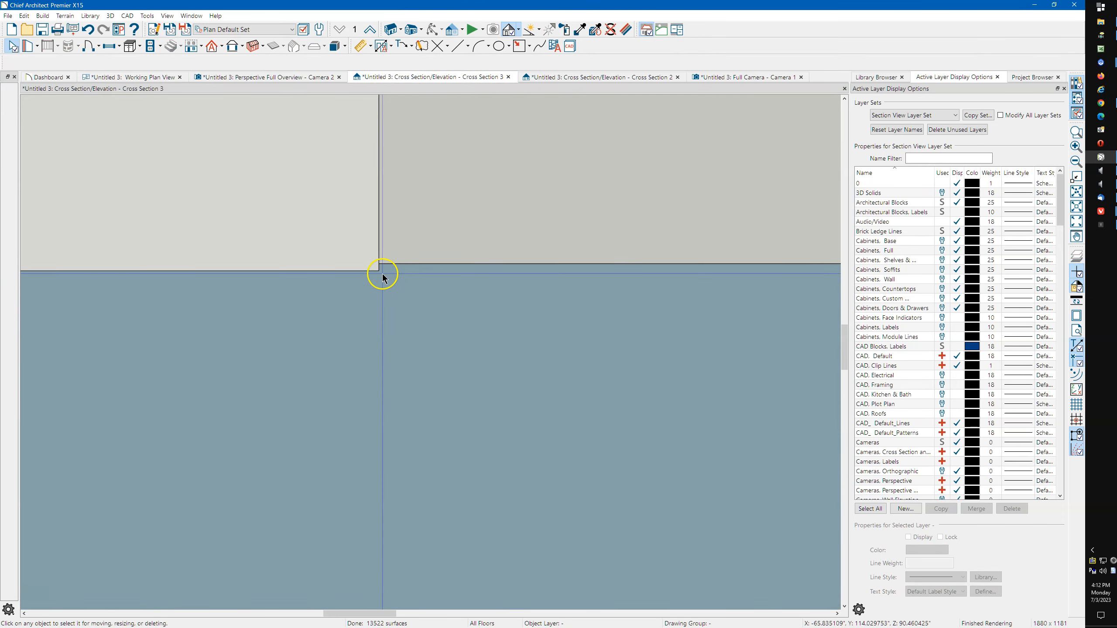
scroll(382, 277, "up", 3)
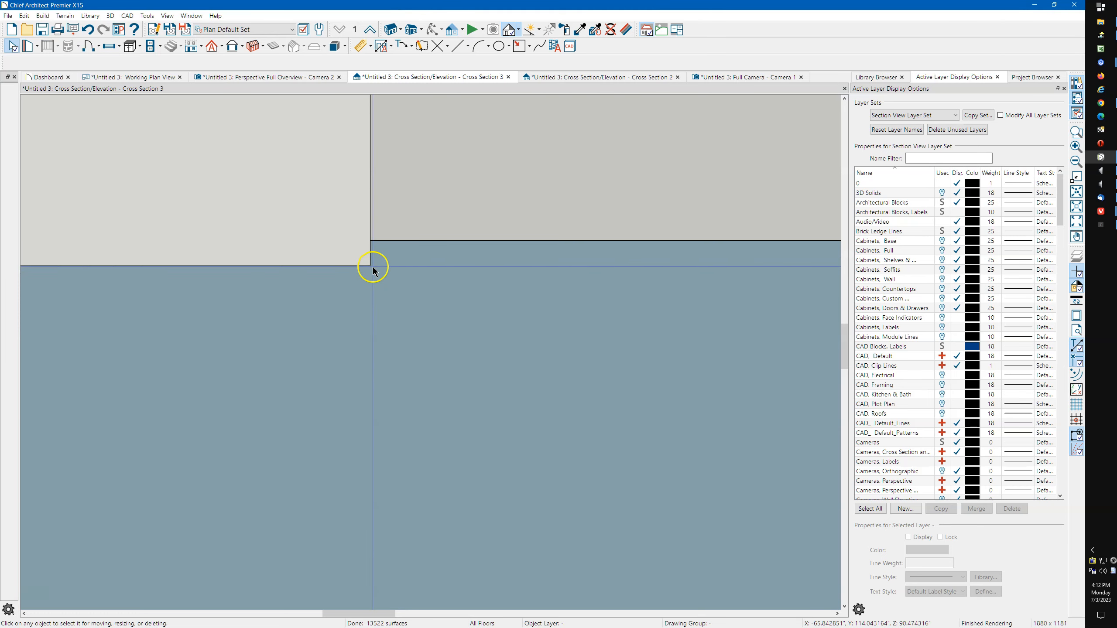
scroll(373, 265, "down", 4)
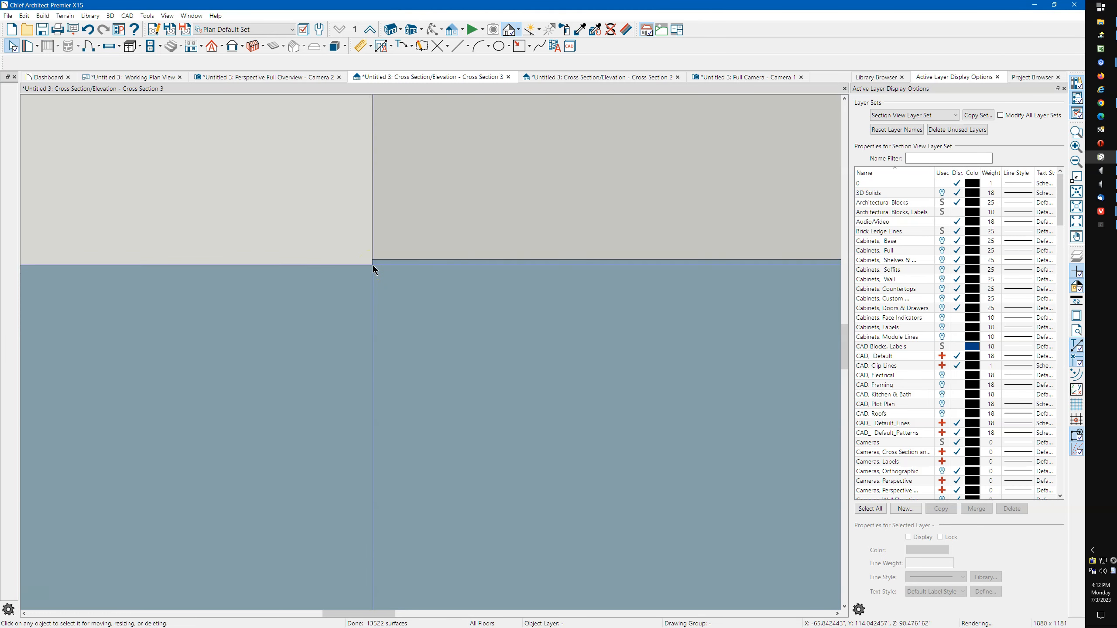
left_click(314, 50)
key("space")
Compare the fascia top heights of the curved bump-out roof plane and the main roof plane in their specifications
left_click(144, 78)
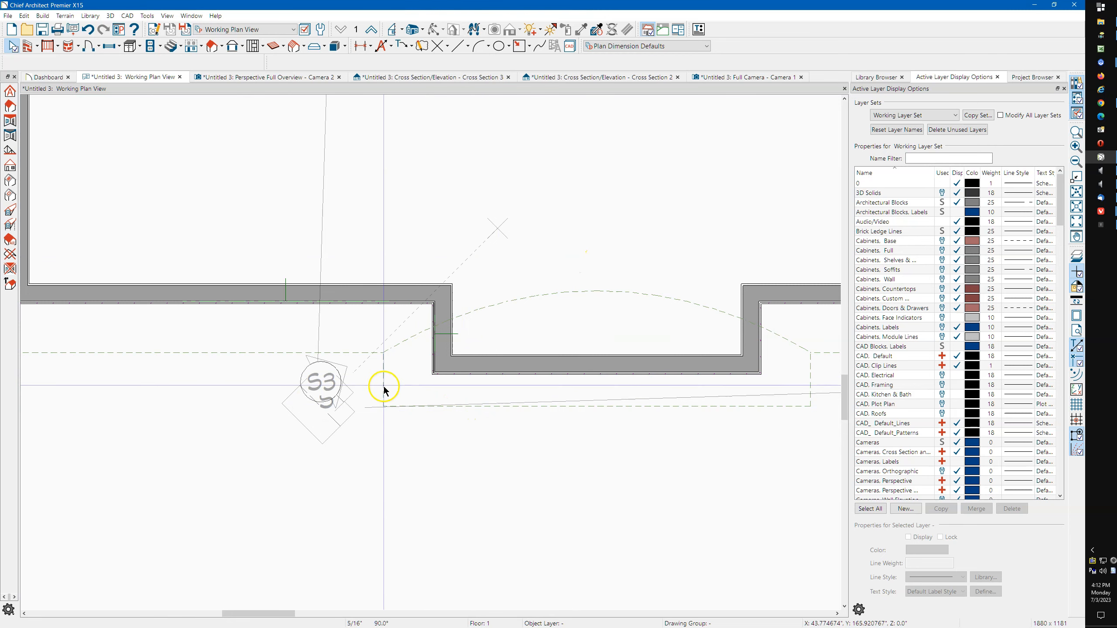
left_click(383, 386)
double_click(408, 347)
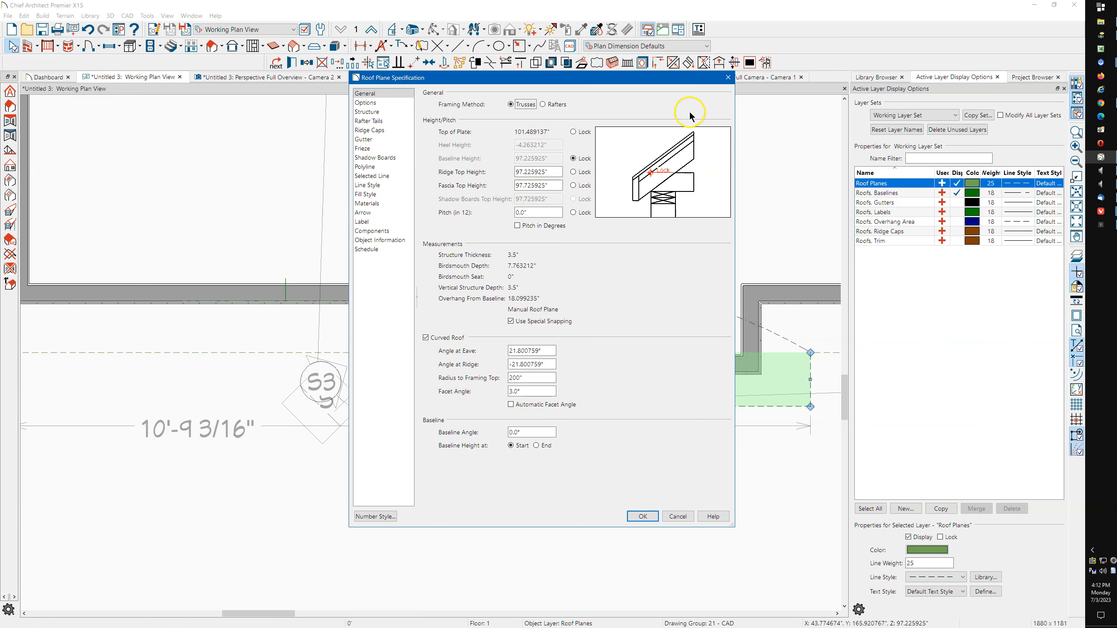
left_click(729, 78)
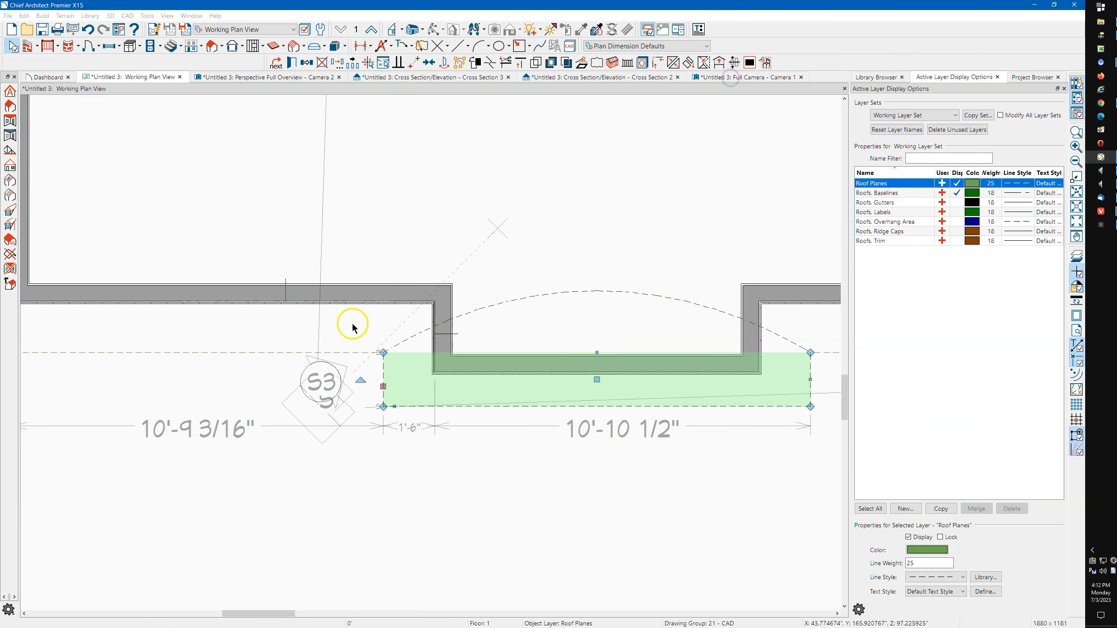
left_click(251, 351)
double_click(252, 352)
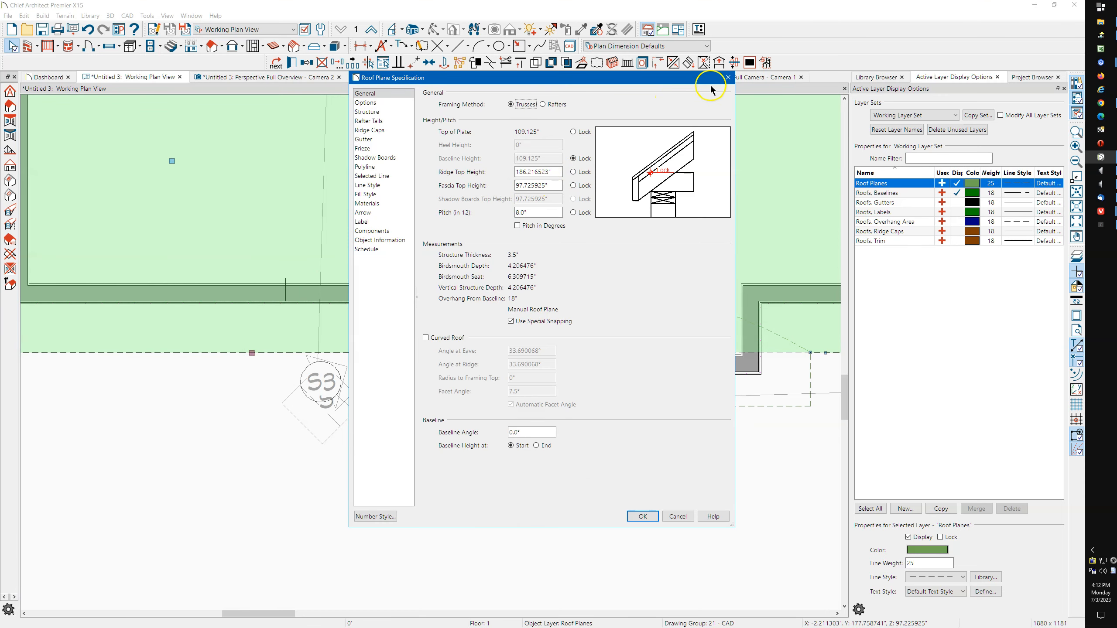
left_click(728, 77)
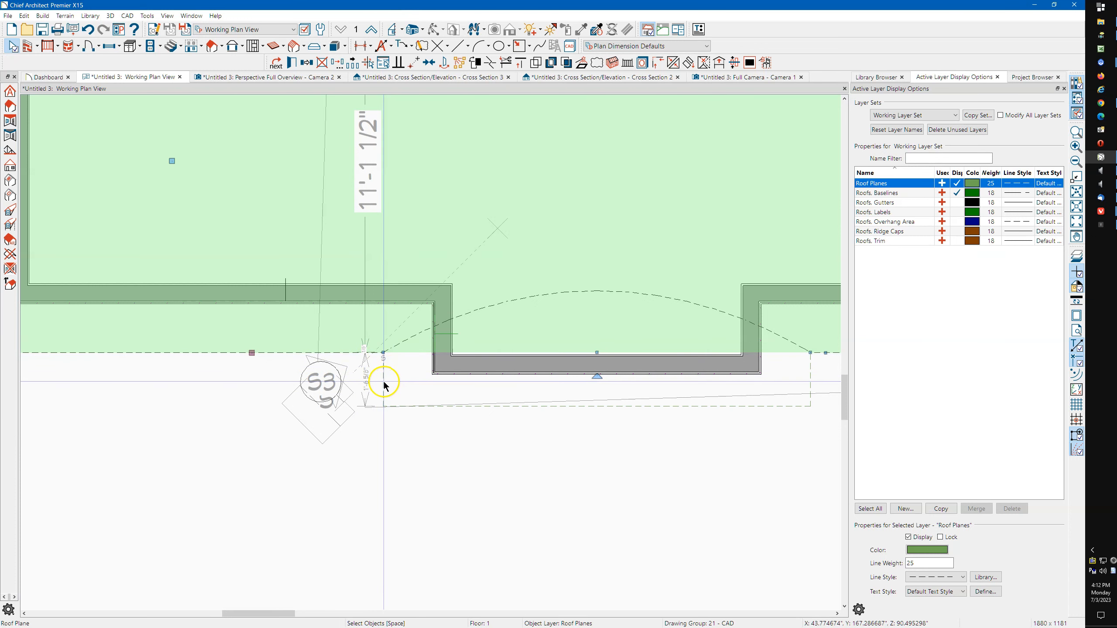
scroll(384, 385, "up", 5)
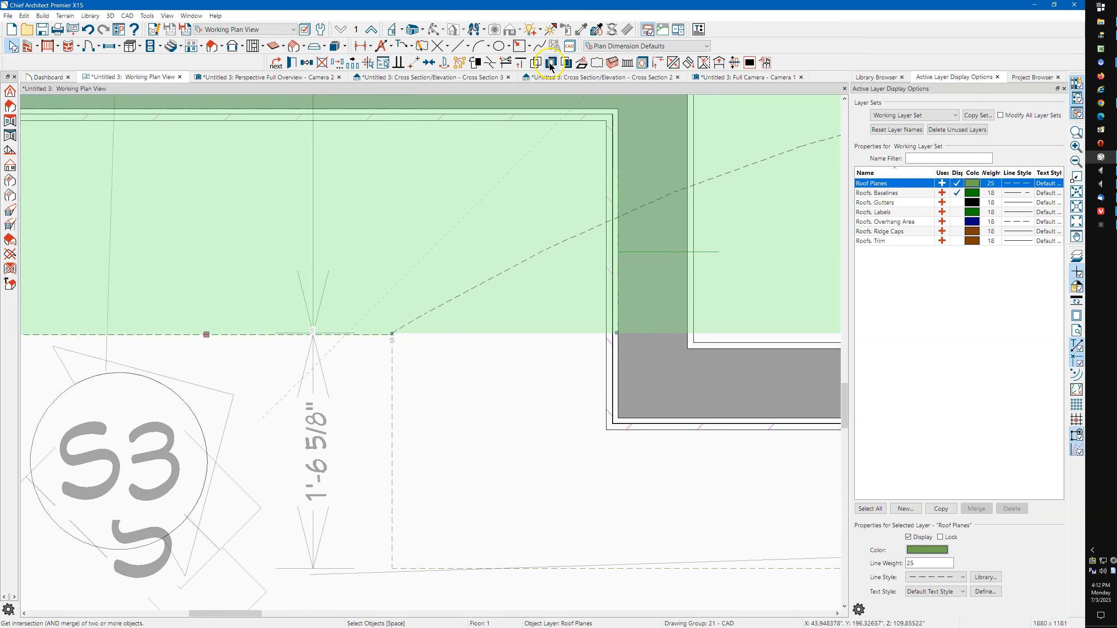
Create a CAD detail from the Cross Section 3 view
left_click(410, 82)
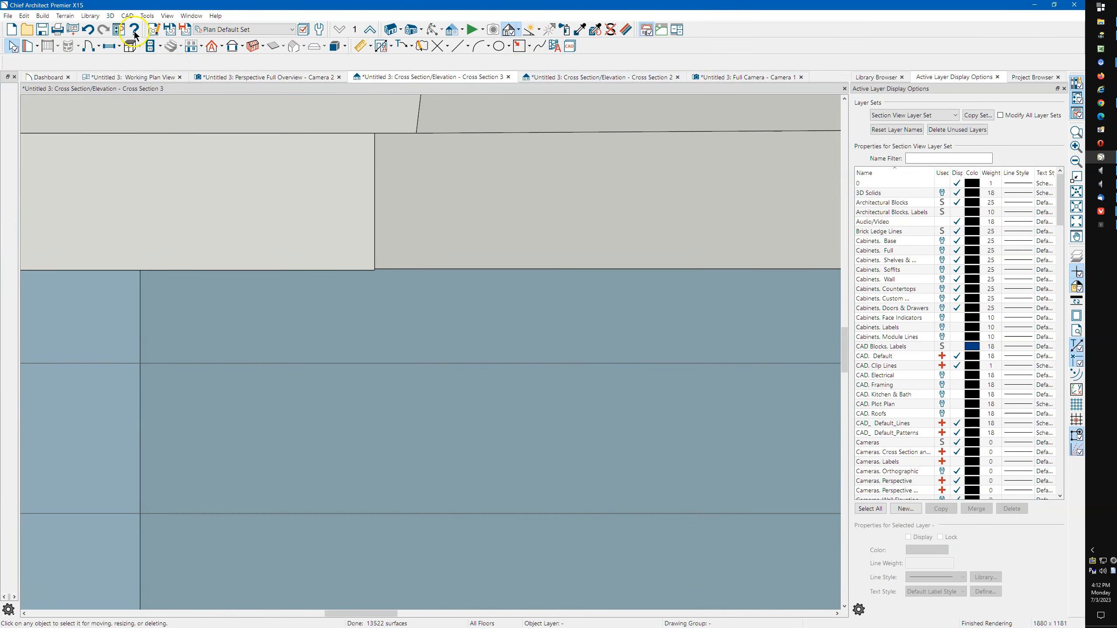
left_click(127, 16)
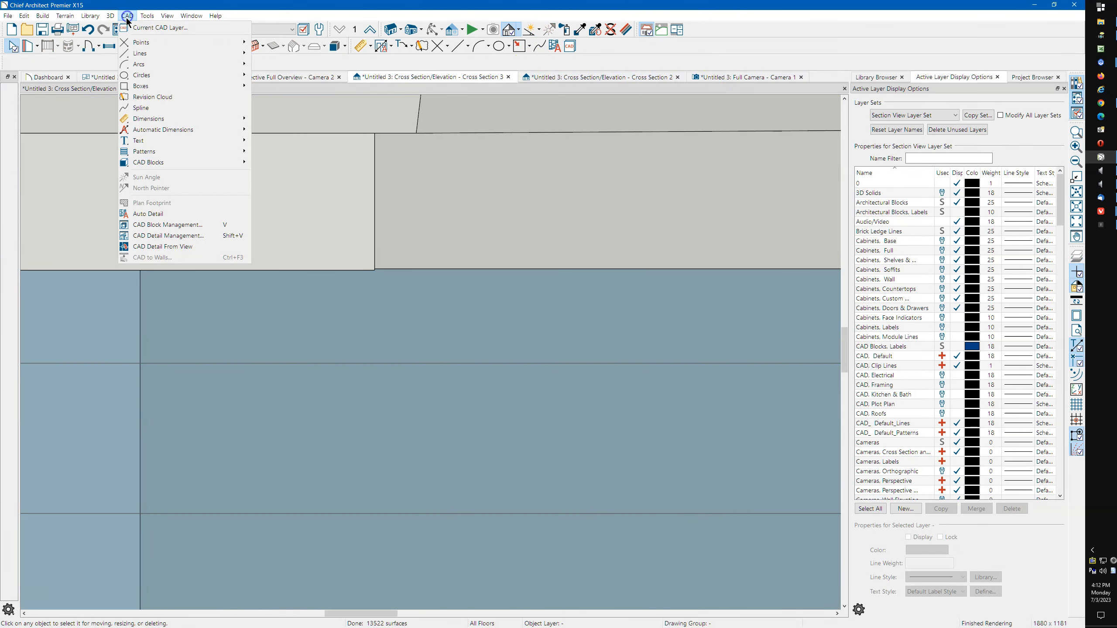
left_click(168, 246)
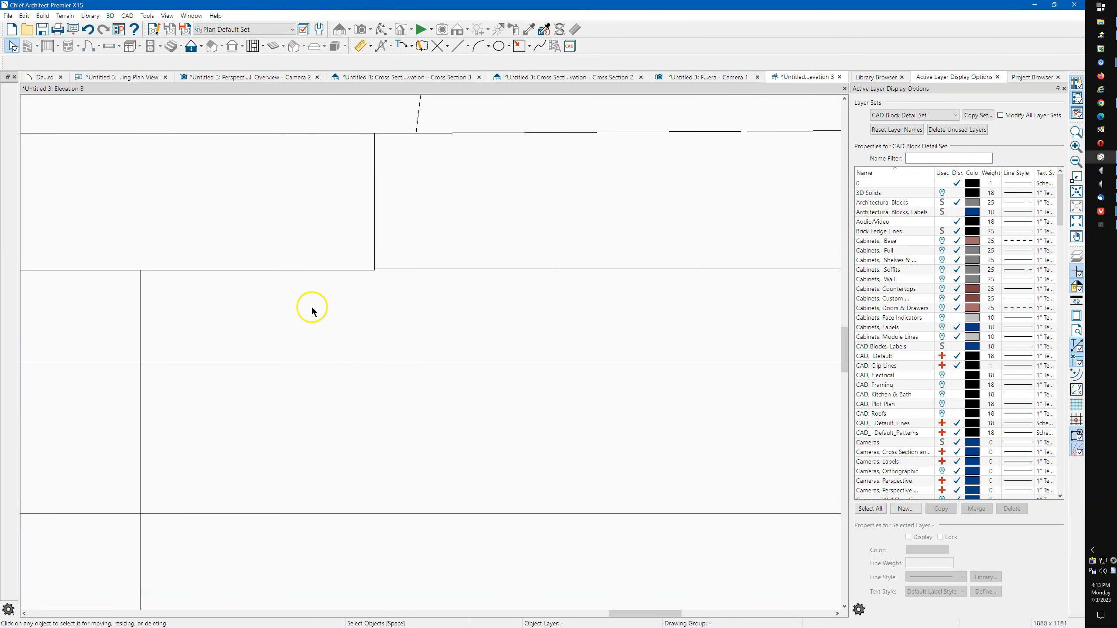
Extend the bump-out fascia's lower edge line in the CAD detail past the corner, above the main fascia's lower edge
scroll(344, 270, "up", 7)
scroll(432, 284, "up", 1)
left_click(510, 296)
left_click_drag(476, 296, 398, 296)
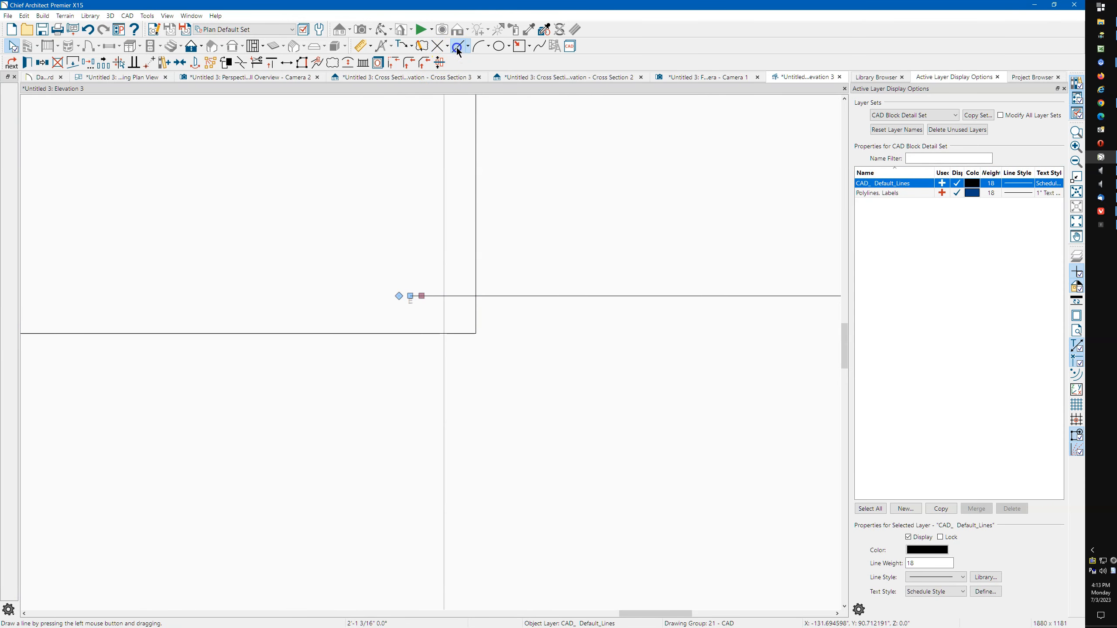
Draw a vertical line between the two lower fascia edges, copy its exact length, and close the CAD detail
left_click(457, 49)
left_click_drag(427, 313, 427, 329)
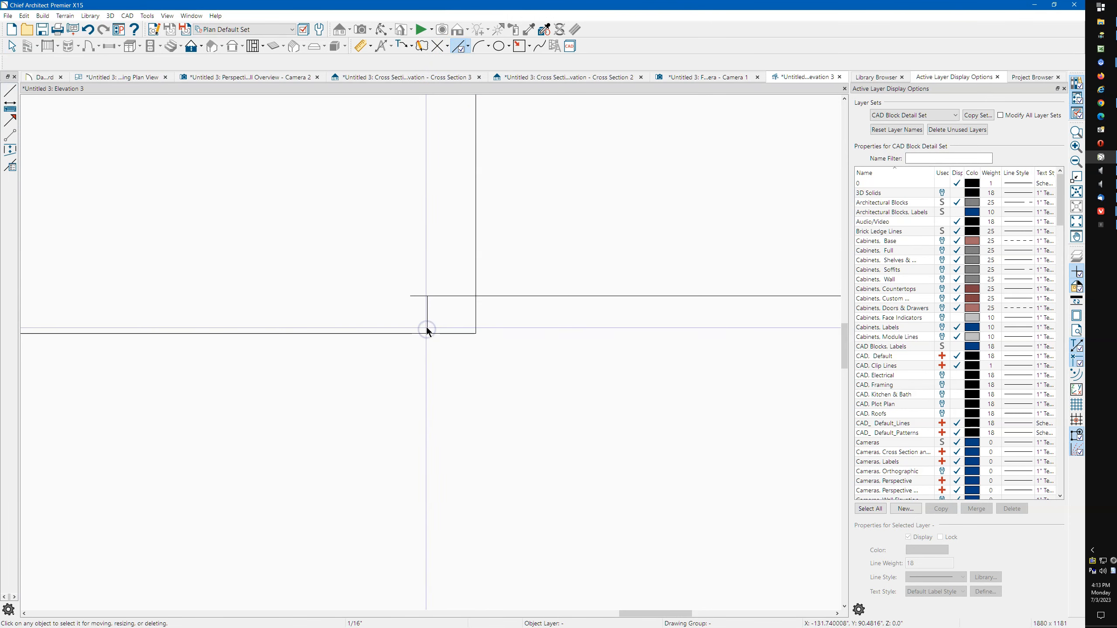
double_click(426, 328)
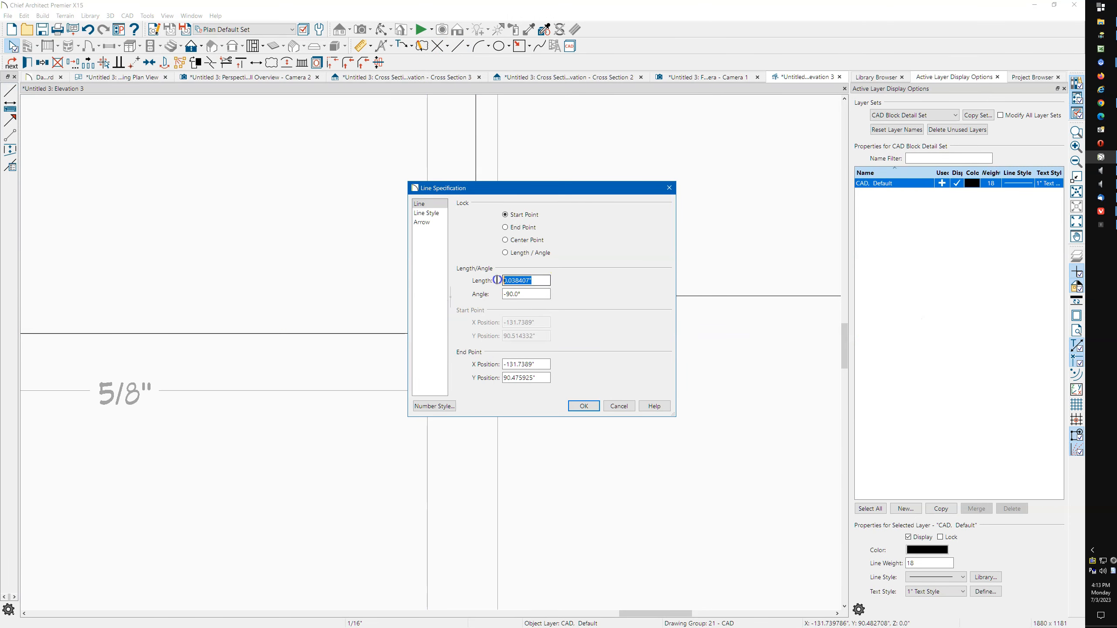
right_click(509, 281)
left_click(547, 324)
left_click(670, 188)
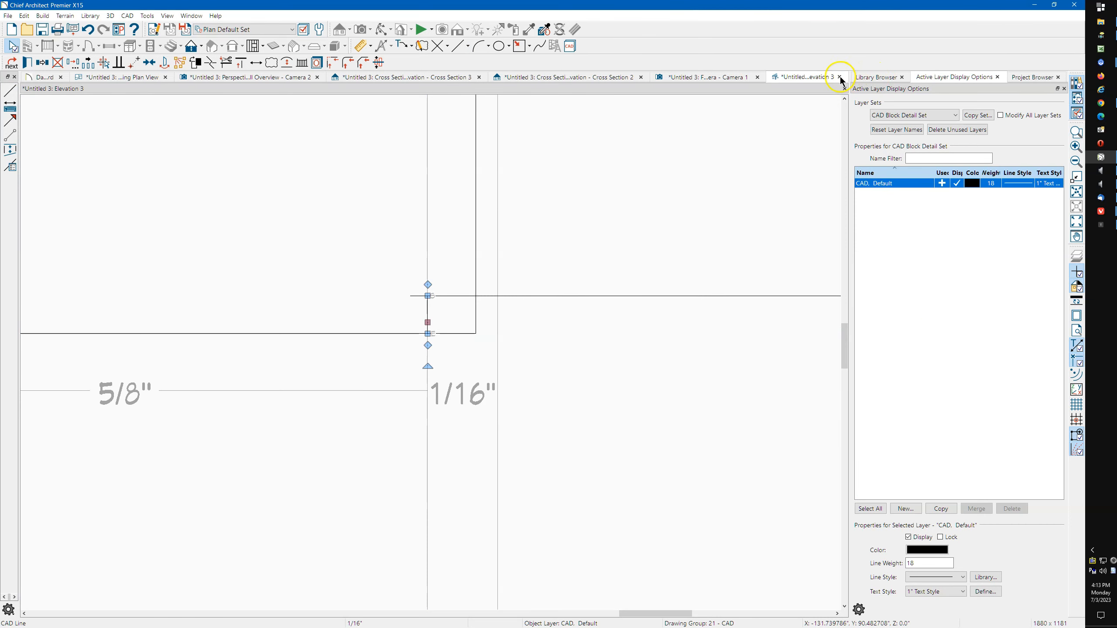
left_click(839, 77)
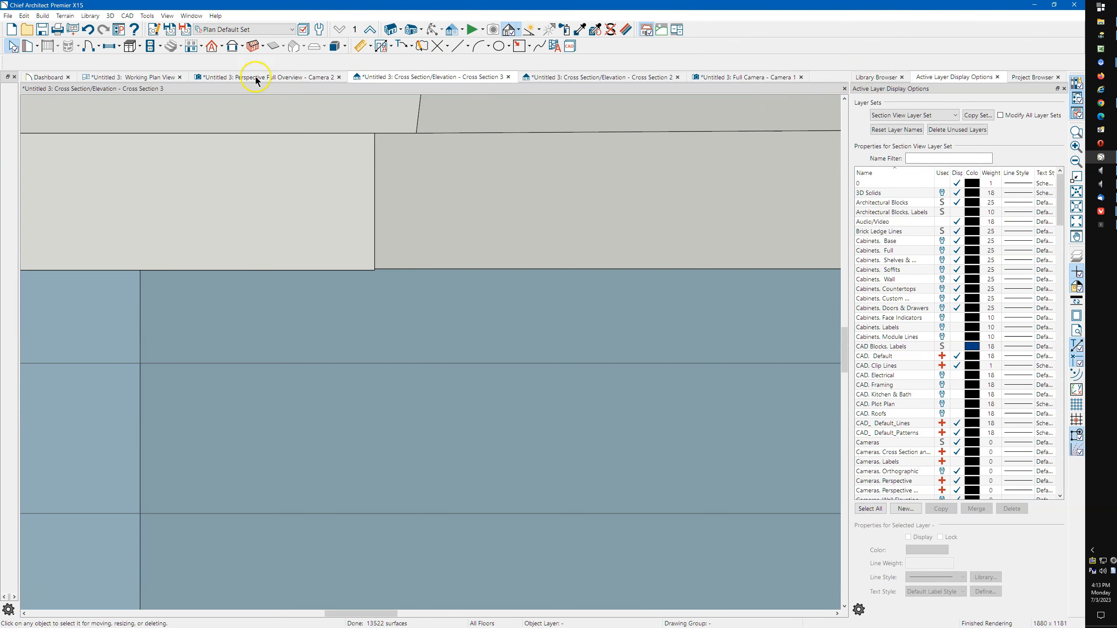
Lock the pitch of the curved bump-out roof plane and subtract 0.038407" from its fascia top height
left_click(264, 78)
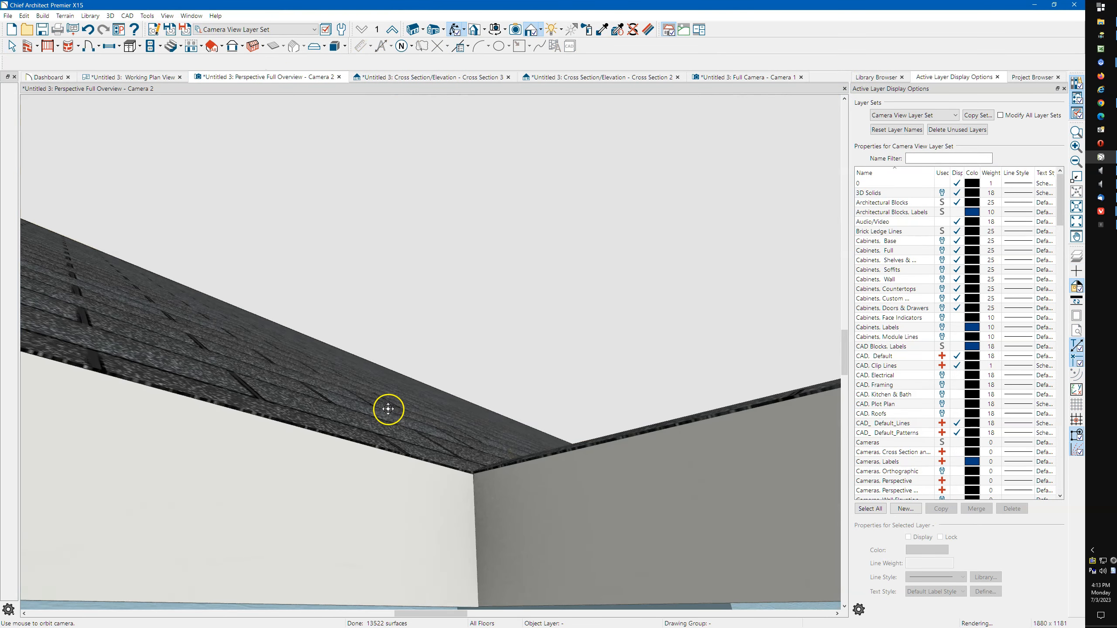
left_click_drag(403, 449, 403, 462)
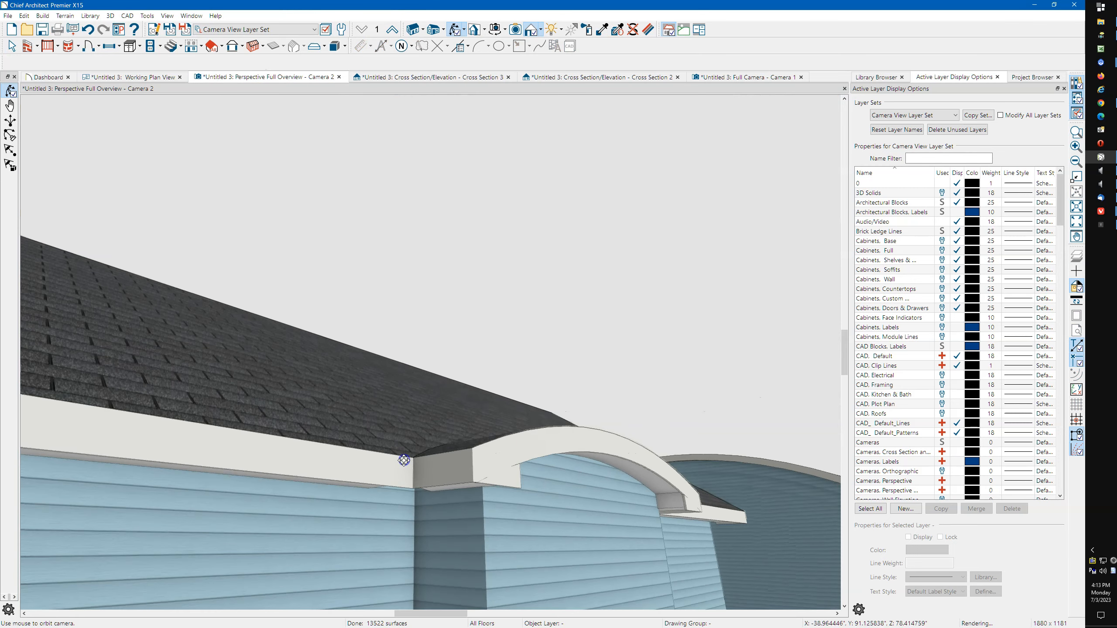
scroll(418, 473, "up", 4)
key("space")
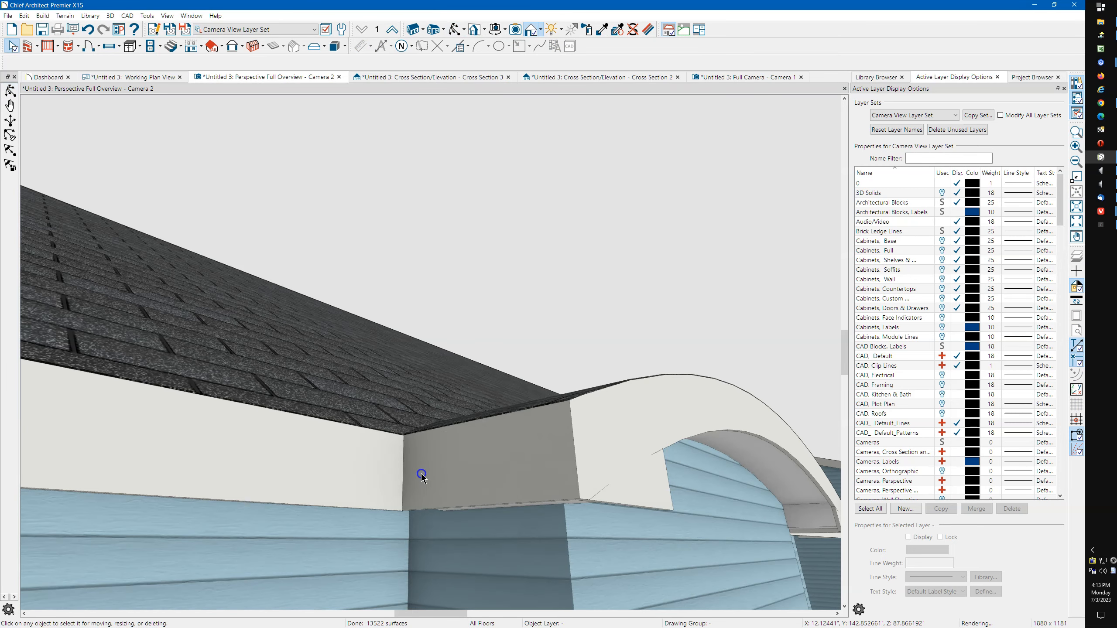
left_click(421, 475)
double_click(421, 477)
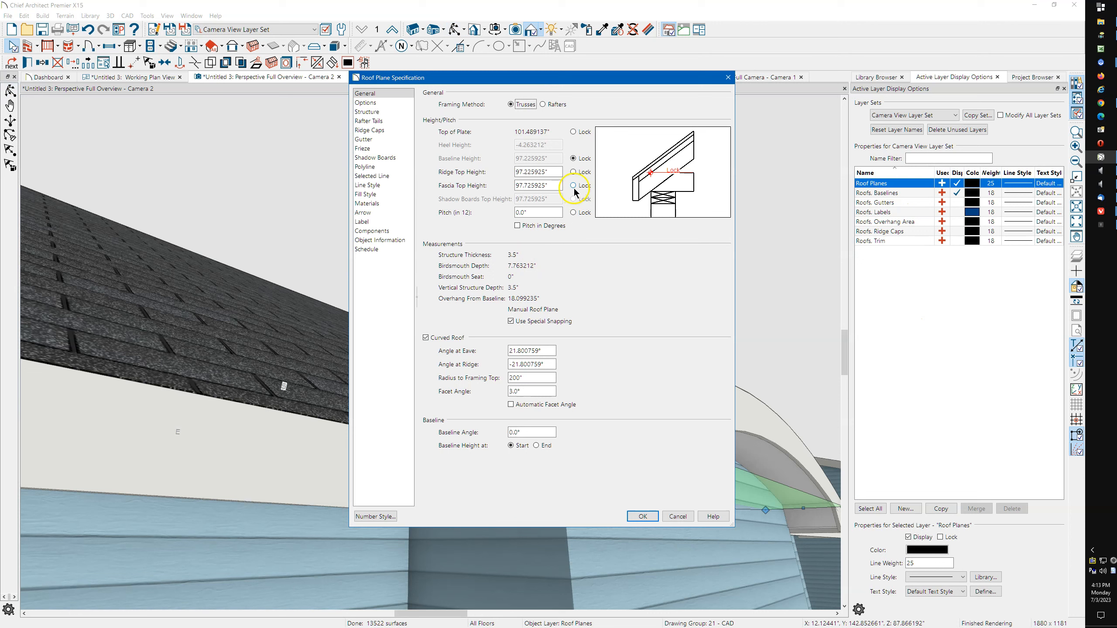
left_click(573, 212)
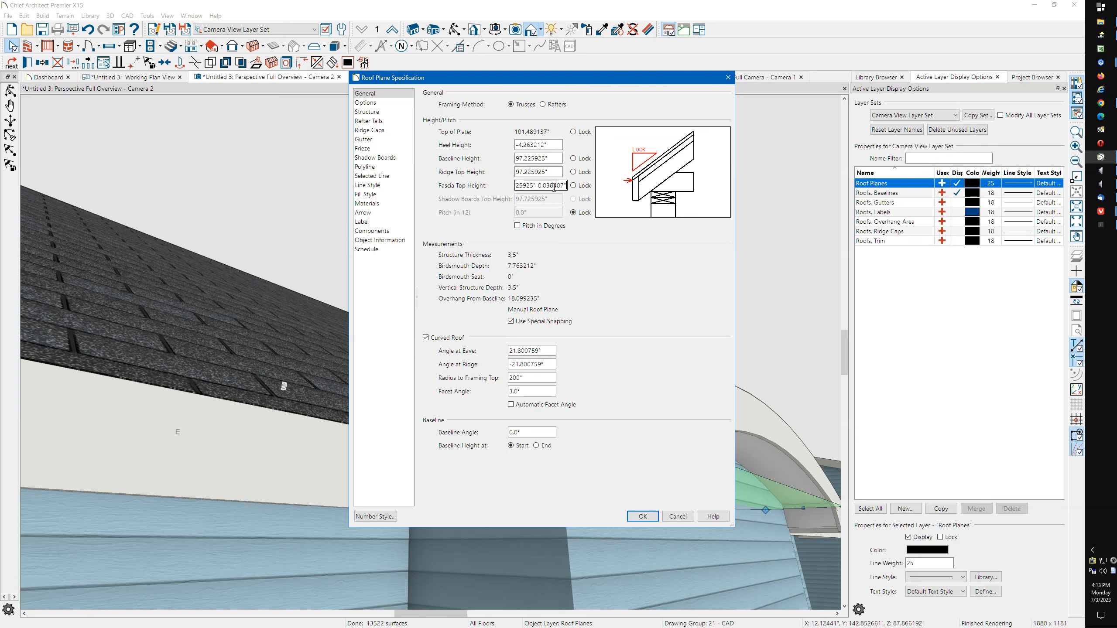
left_click(643, 516)
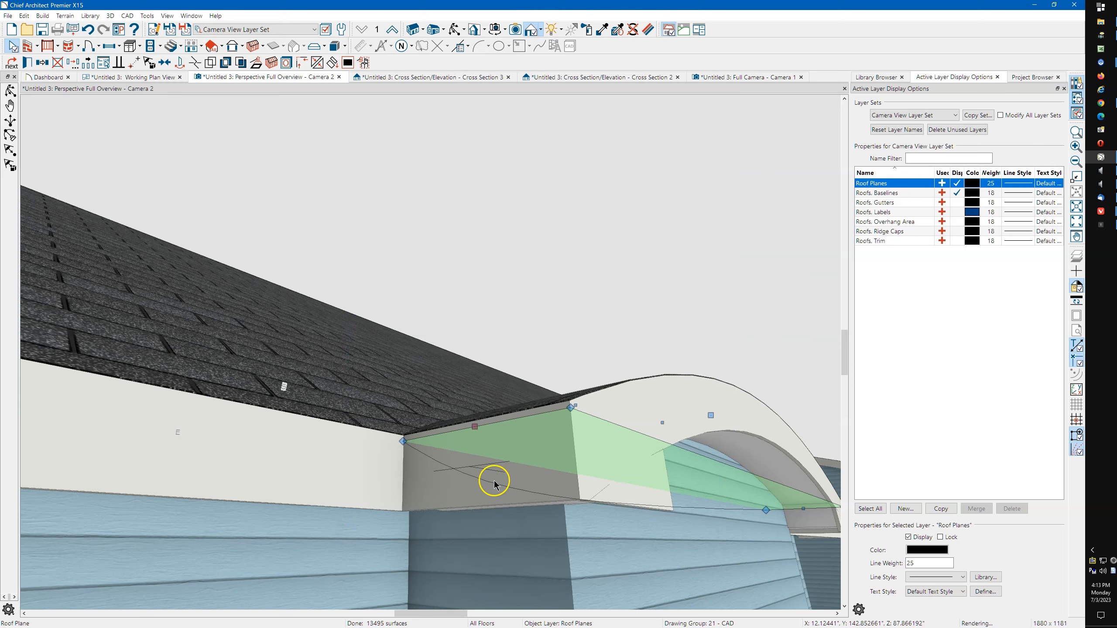
Examine the fascia corner up close and the roof intersection from above in the perspective overview
scroll(395, 506, "up", 3)
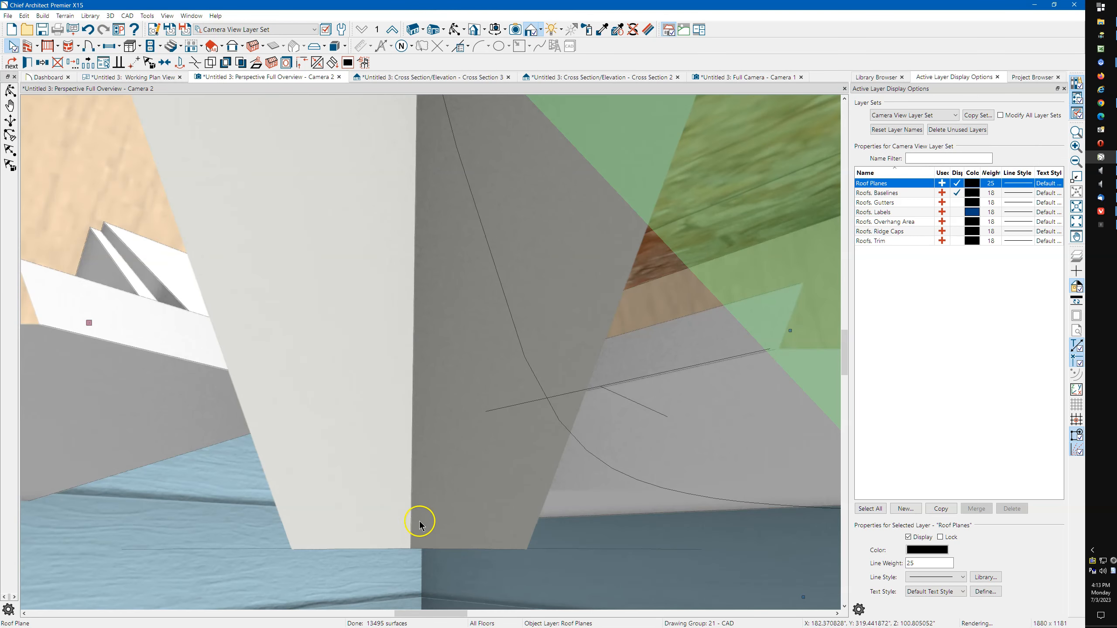
scroll(422, 526, "down", 1)
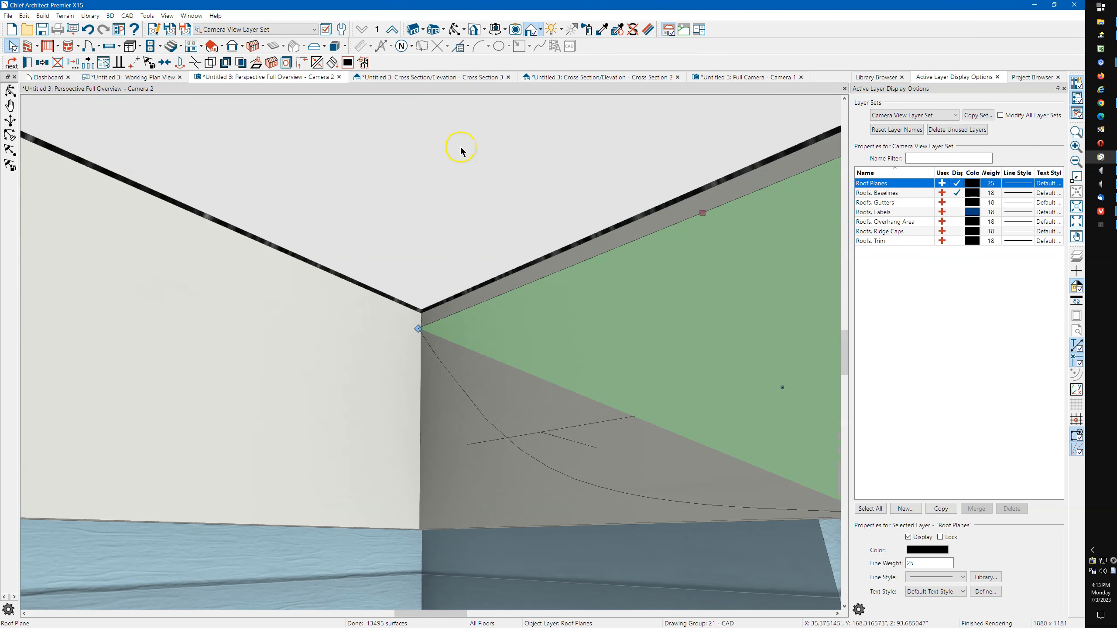
left_click(454, 31)
left_click_drag(455, 309, 456, 309)
left_click_drag(393, 469, 421, 449)
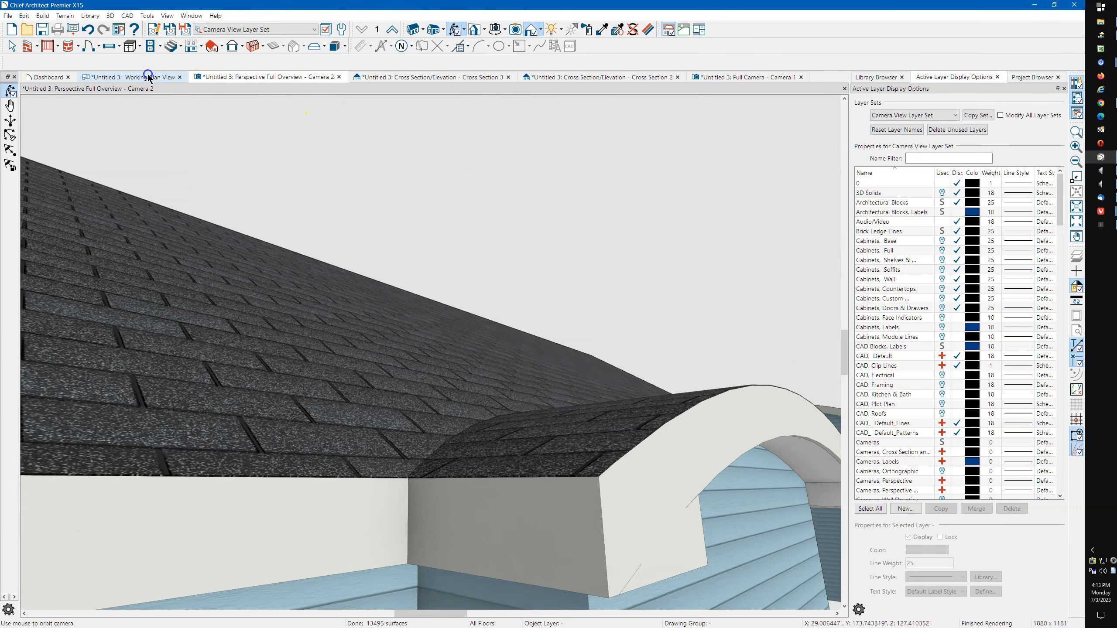
Nudge the rear edge of the curved bump-out roof plane in plan onto the main roof plane's front edge line
left_click(149, 78)
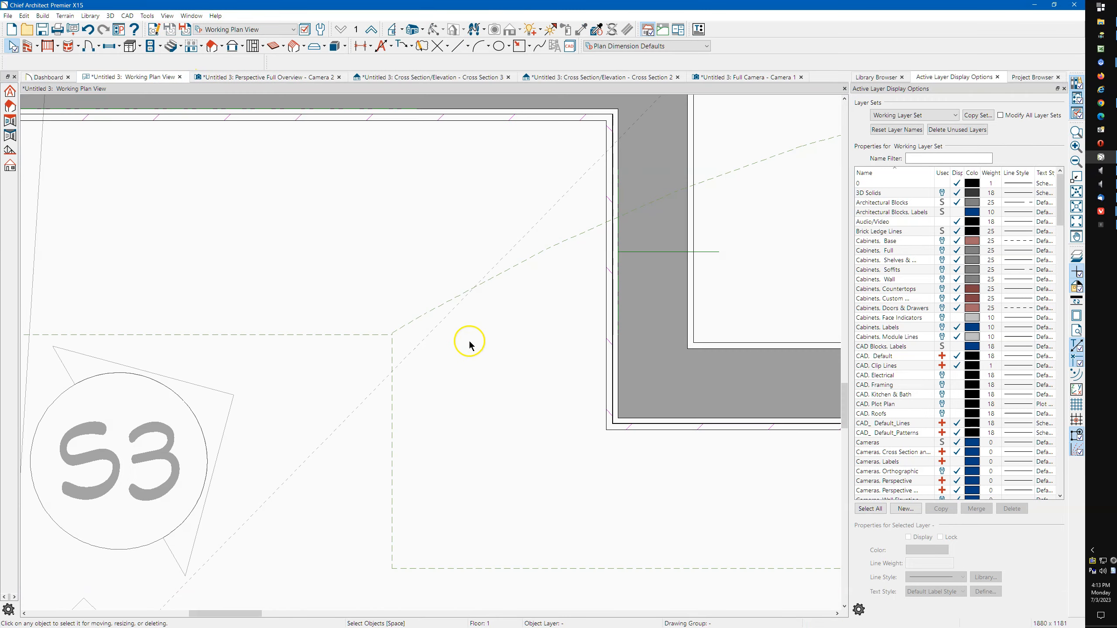
scroll(394, 387, "down", 5)
left_click(432, 453)
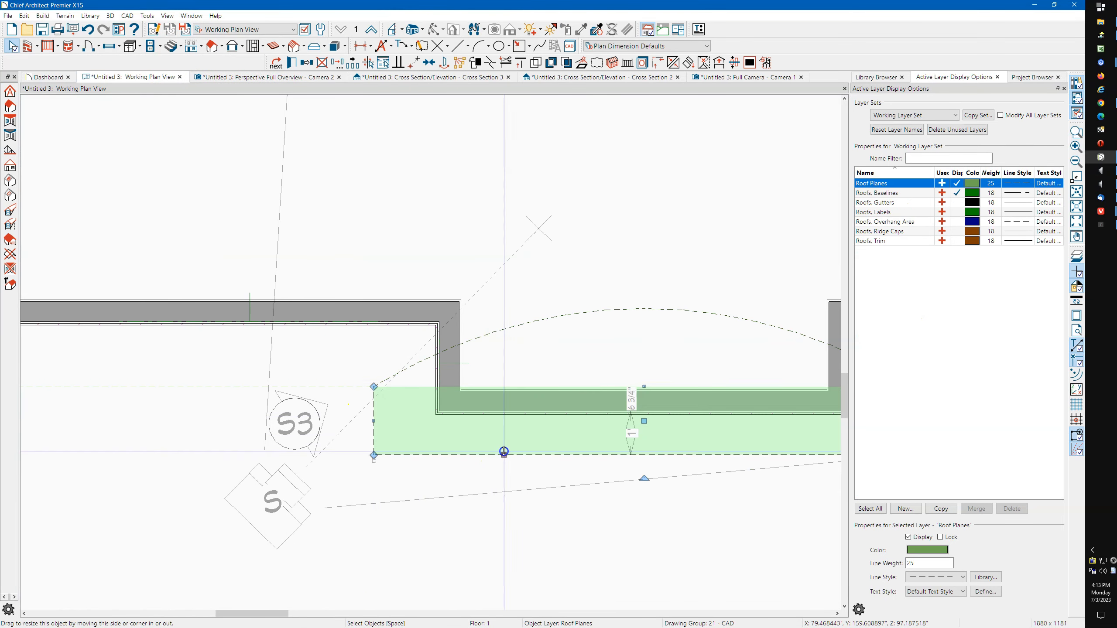
left_click(646, 387)
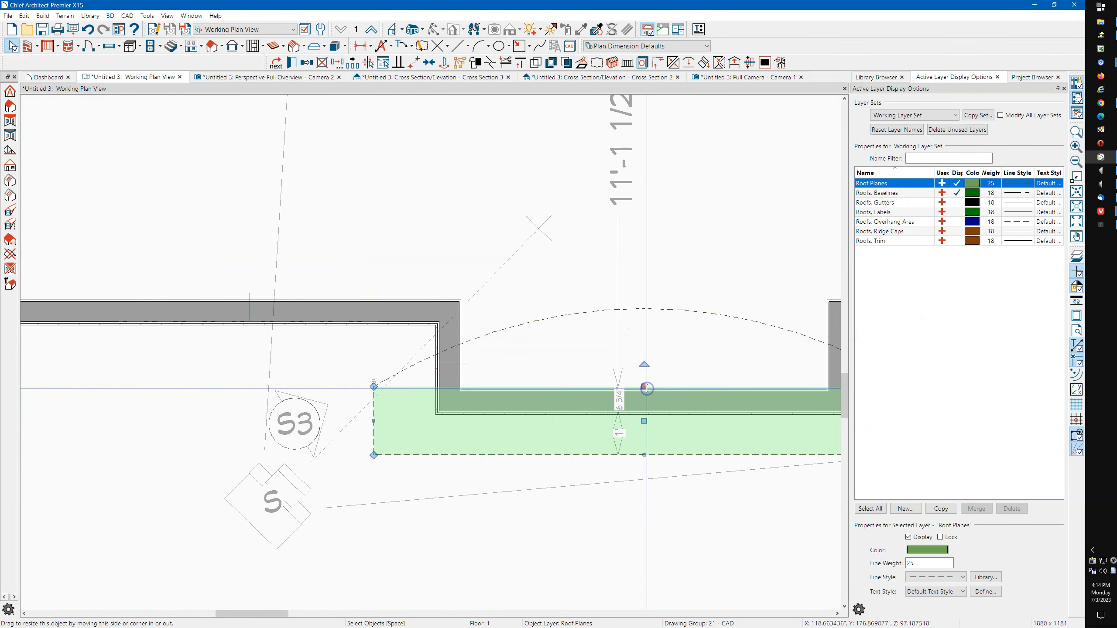
left_click_drag(644, 386, 619, 312)
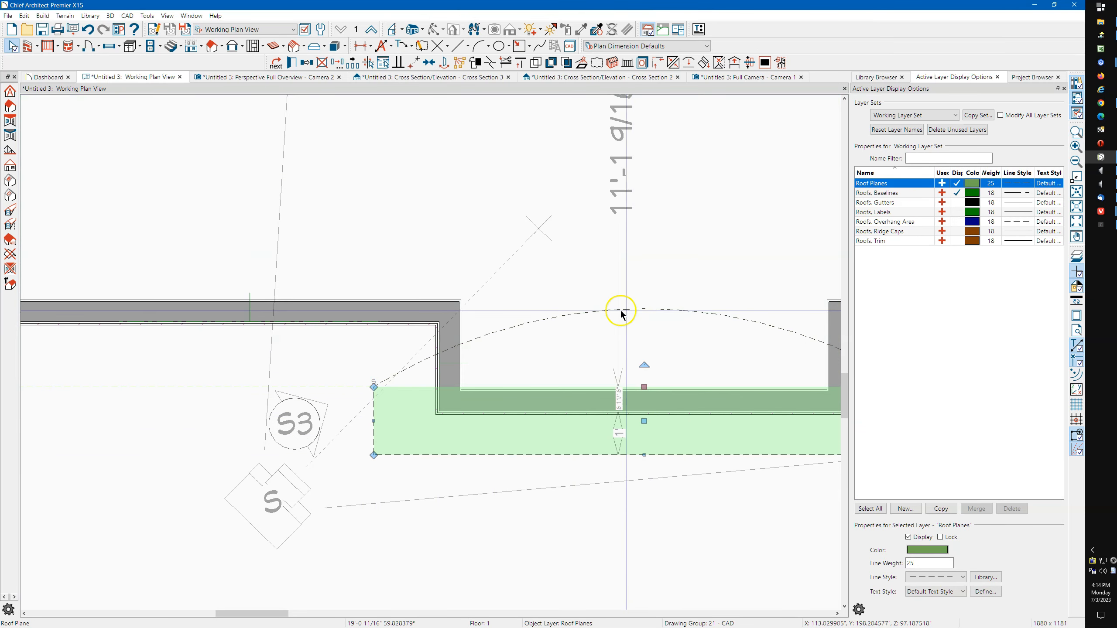
Examine the underside of the boxed eaves at the bump-out's inside corner in the perspective overview
left_click(272, 78)
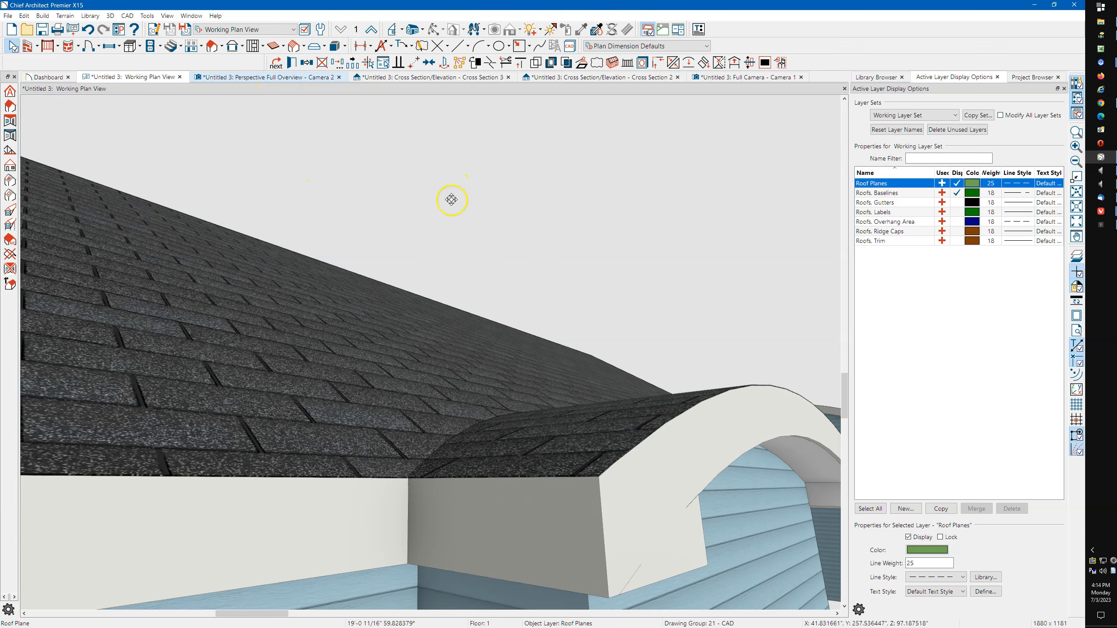
left_click_drag(456, 155, 412, 381)
middle_click_drag(448, 247, 450, 295)
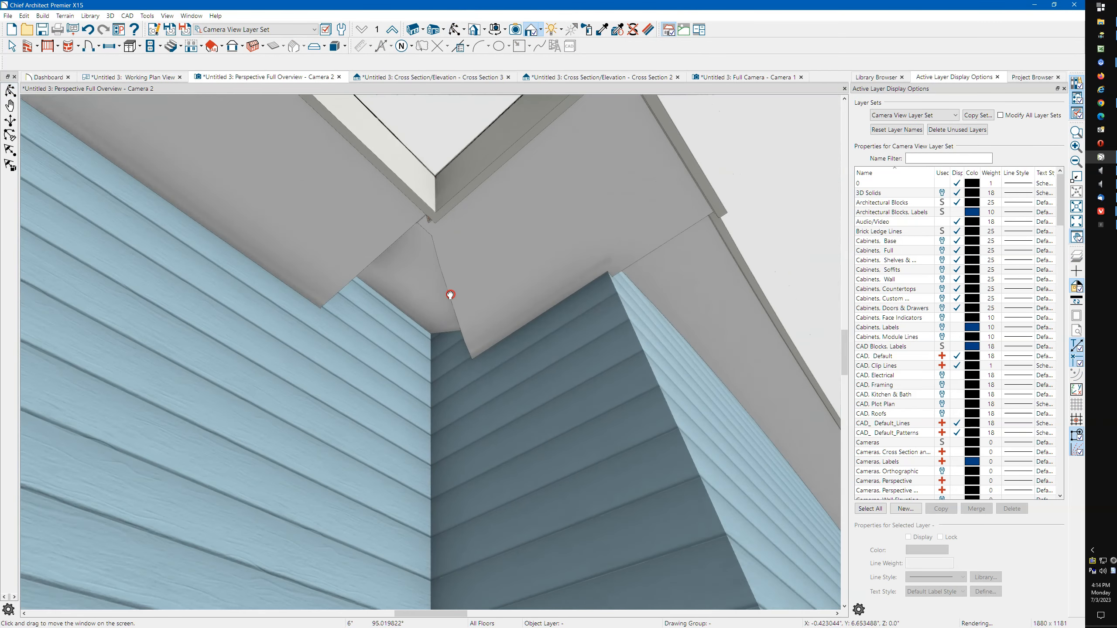
left_click_drag(449, 293, 409, 252)
left_click_drag(379, 218, 337, 224)
Examine in plan where the main roof plane's front edge meets the rear corner of the bump-out roof plane
left_click(143, 76)
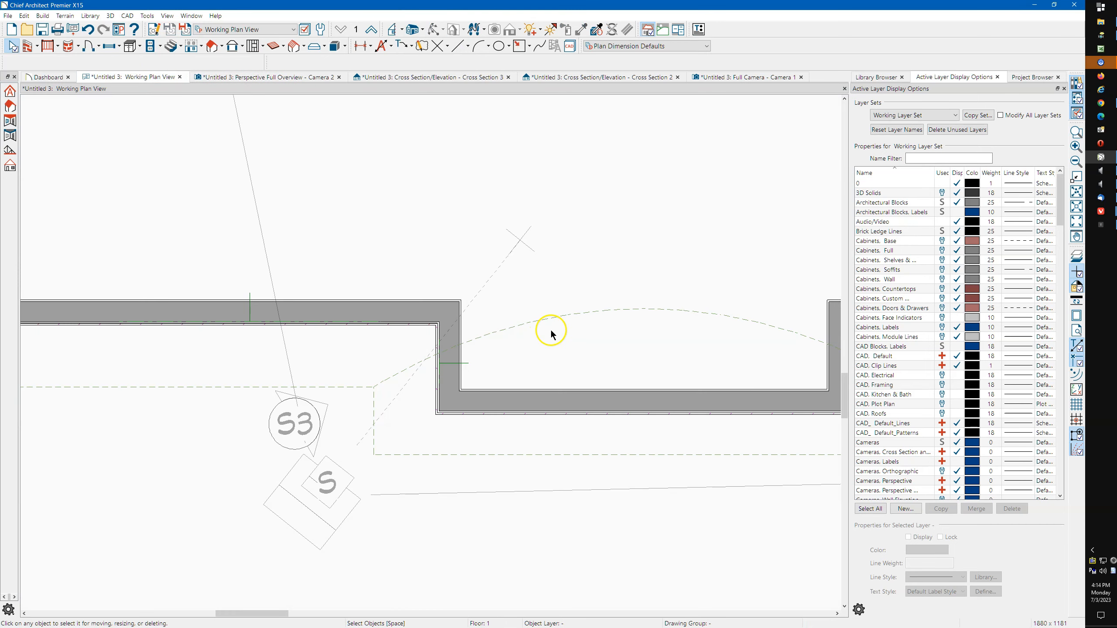
scroll(546, 332, "down", 3)
left_click(389, 372)
scroll(399, 381, "up", 1)
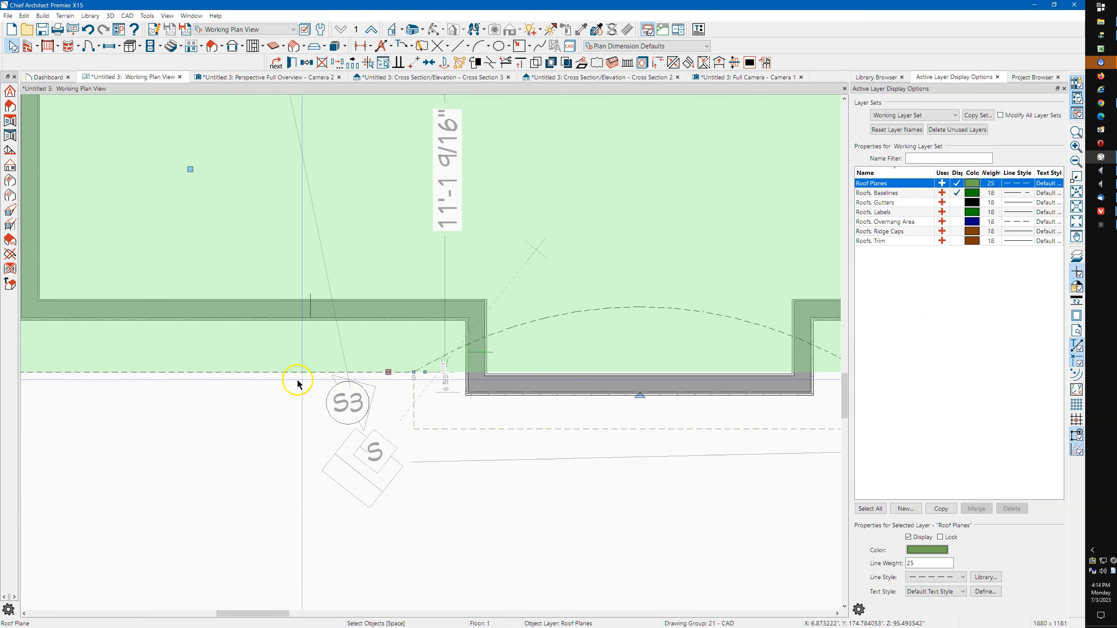
scroll(282, 381, "down", 3)
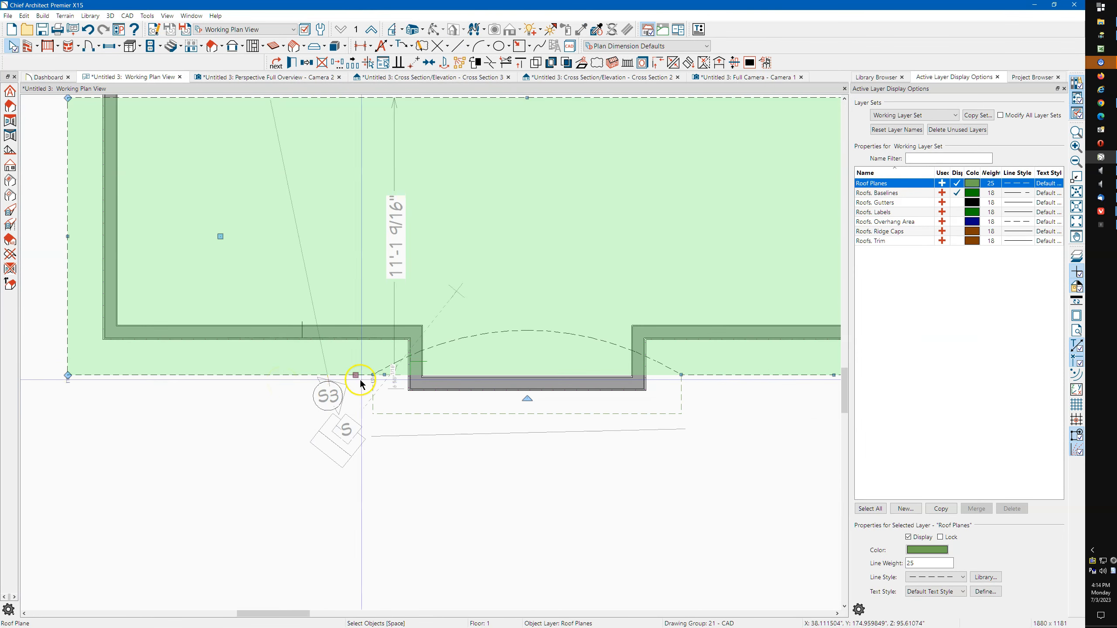
scroll(400, 383, "up", 1)
scroll(399, 381, "up", 5)
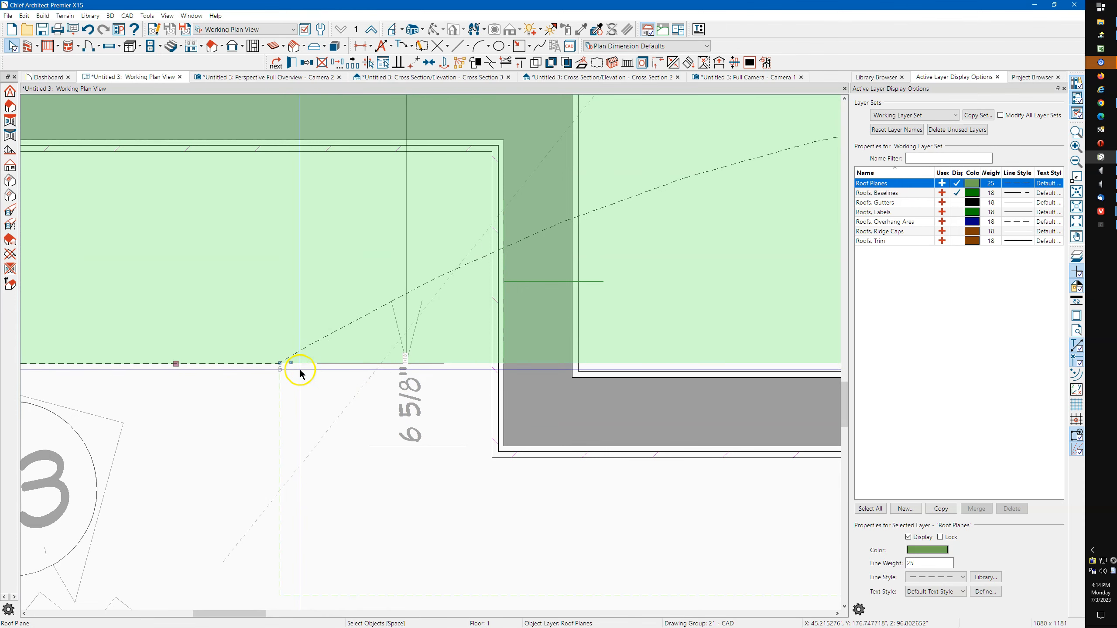
scroll(300, 372, "down", 1)
scroll(249, 371, "down", 2)
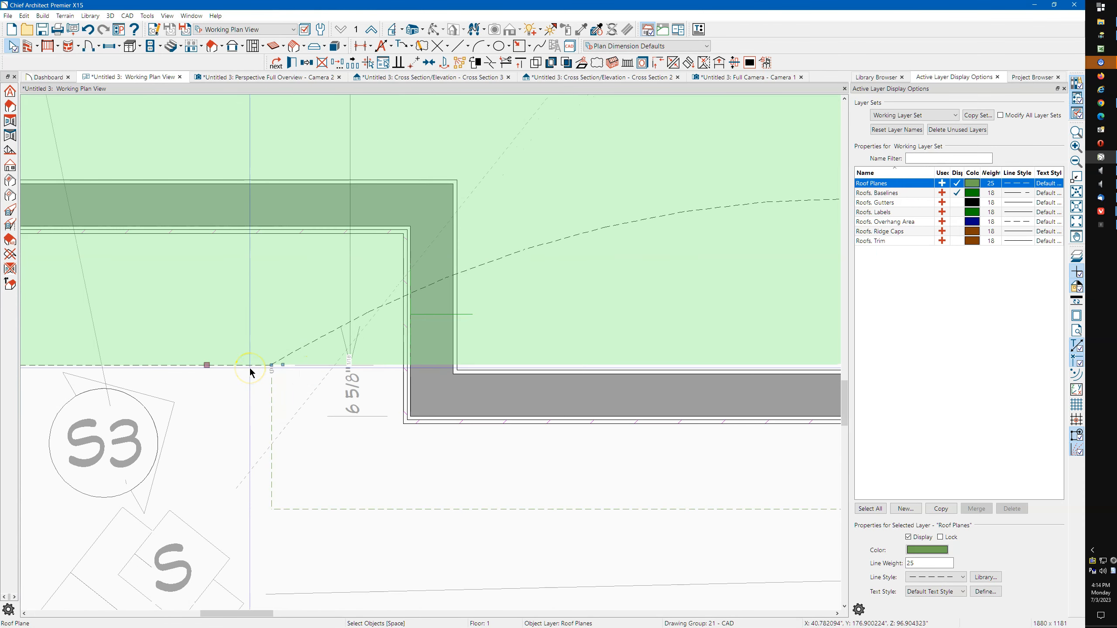
scroll(249, 371, "down", 4)
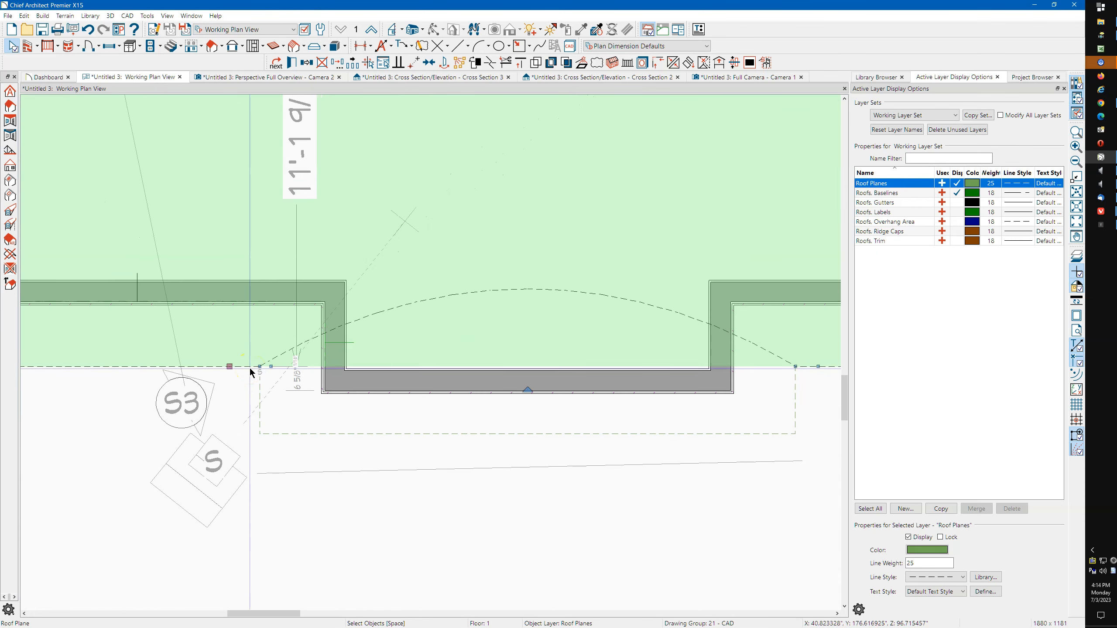
Copy the curved bump-out roof plane's fascia top height from its specification, cancel without changes, and delete the plane
left_click(300, 433)
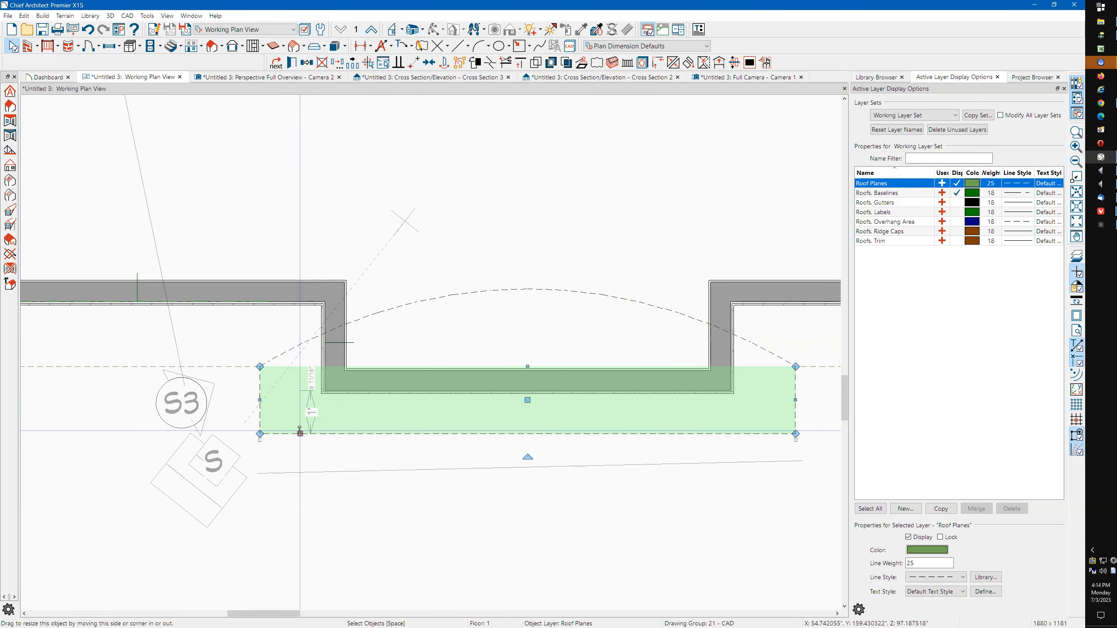
left_click(299, 432)
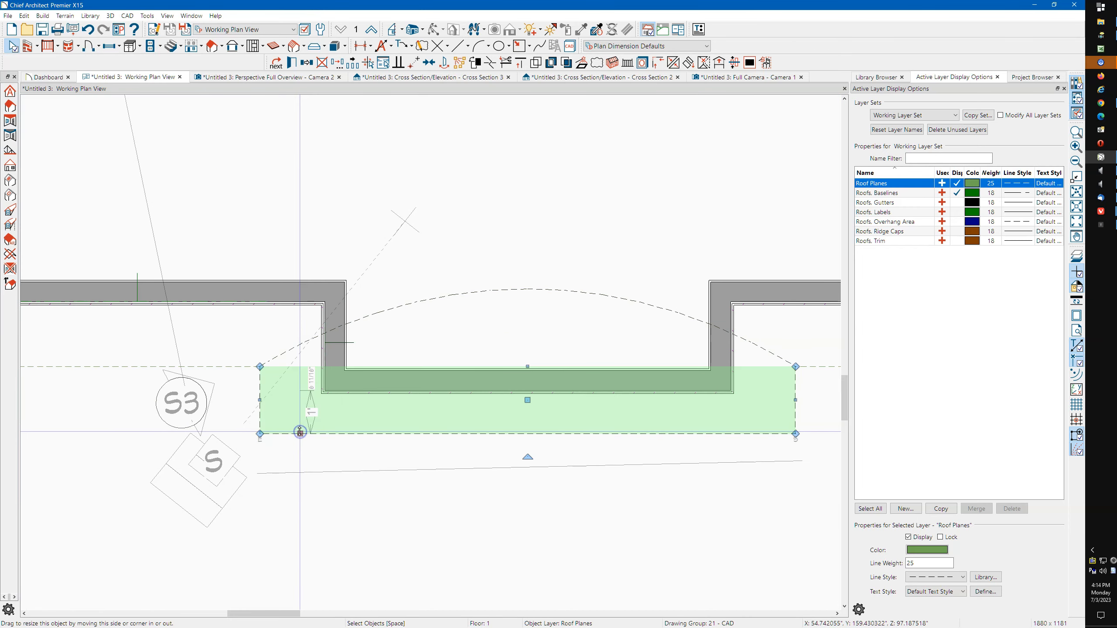
double_click(300, 431)
left_click(363, 327)
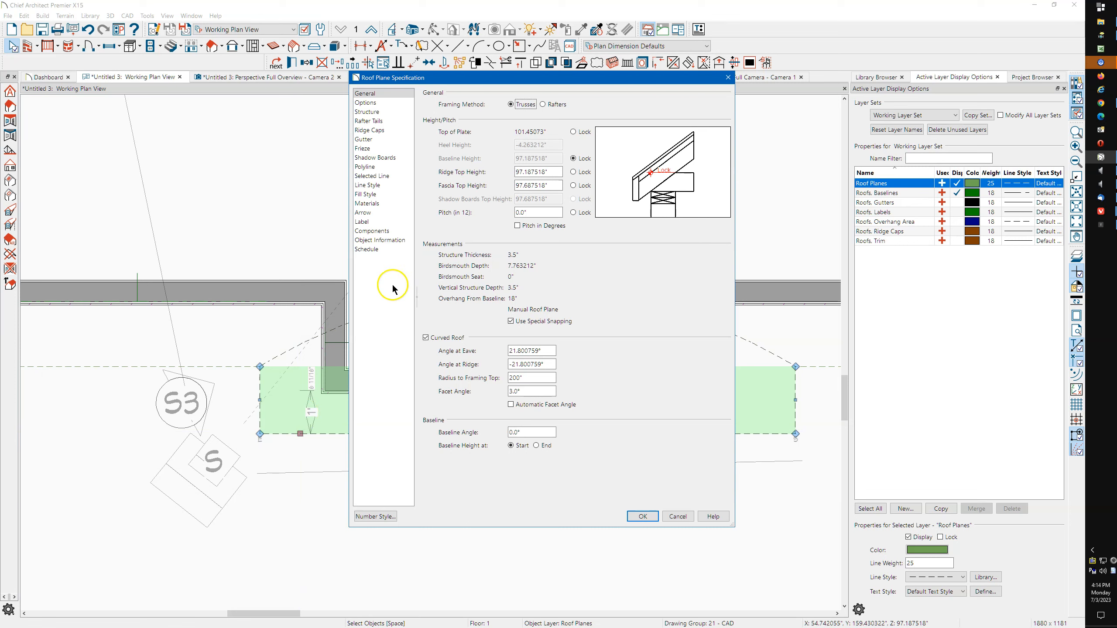
right_click(527, 185)
left_click(564, 230)
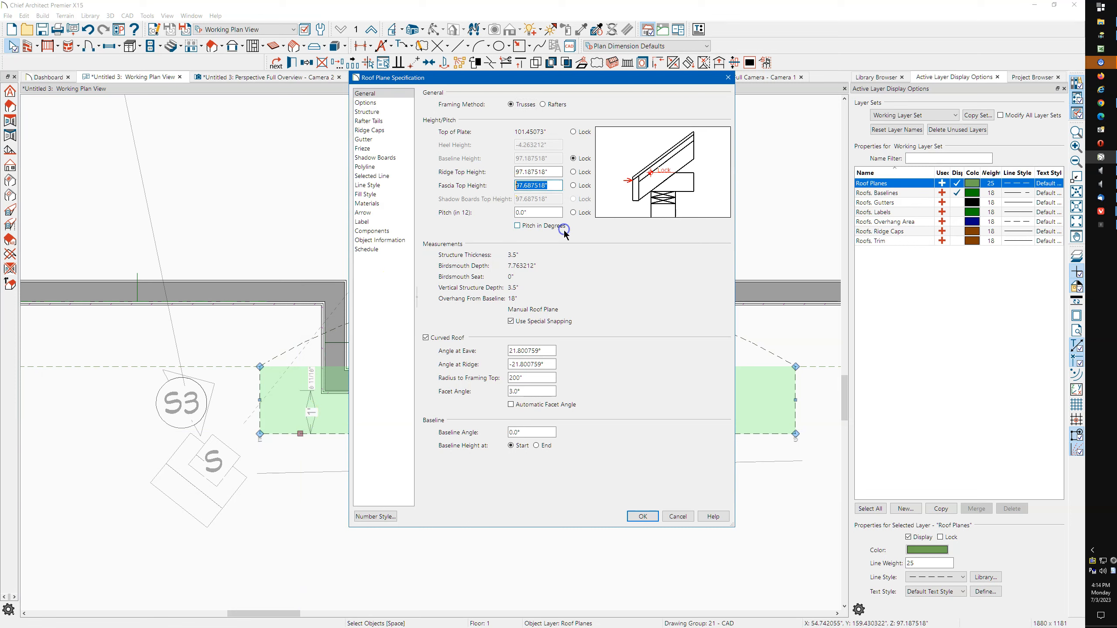
left_click(687, 518)
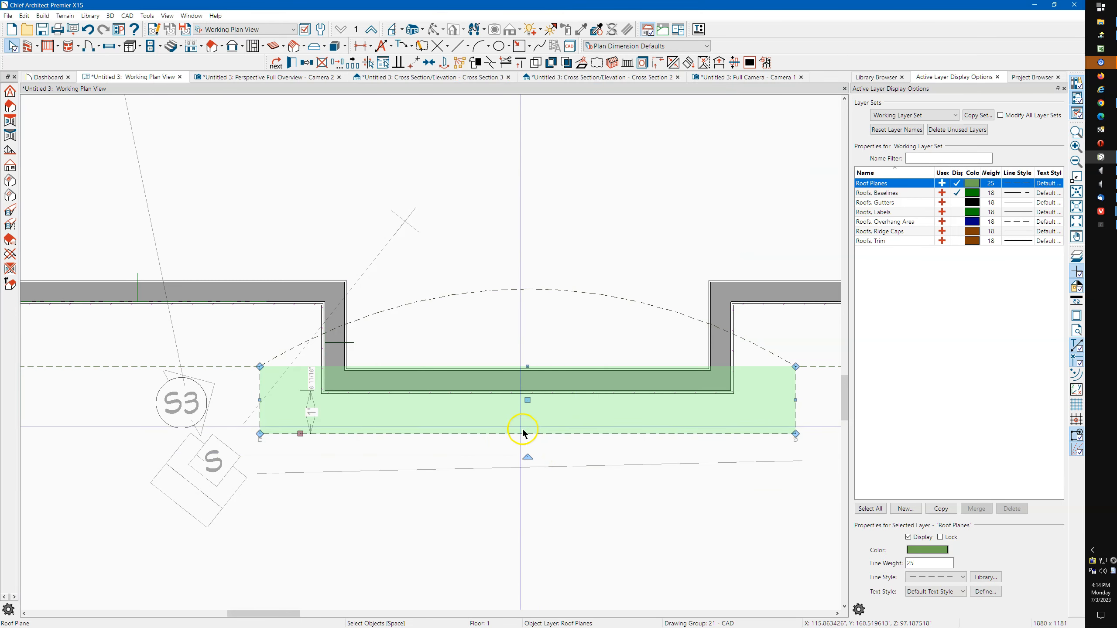
key("Delete")
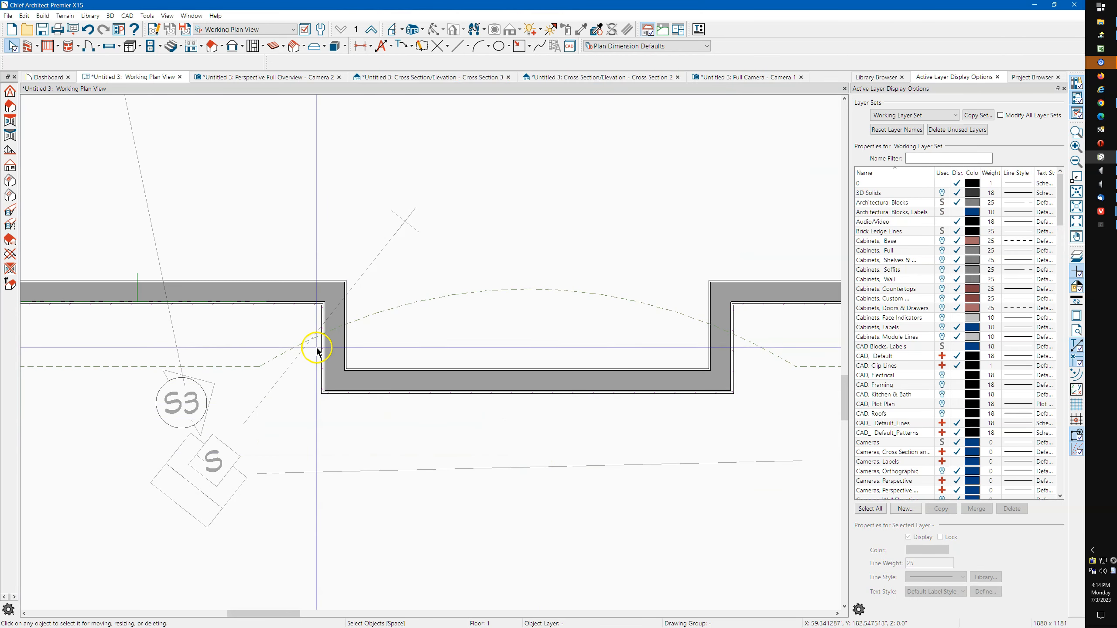
Draw a new roof plane from the bump-out's left side wall, baseline over the wall top, and extend it past the front wall
left_click(324, 337)
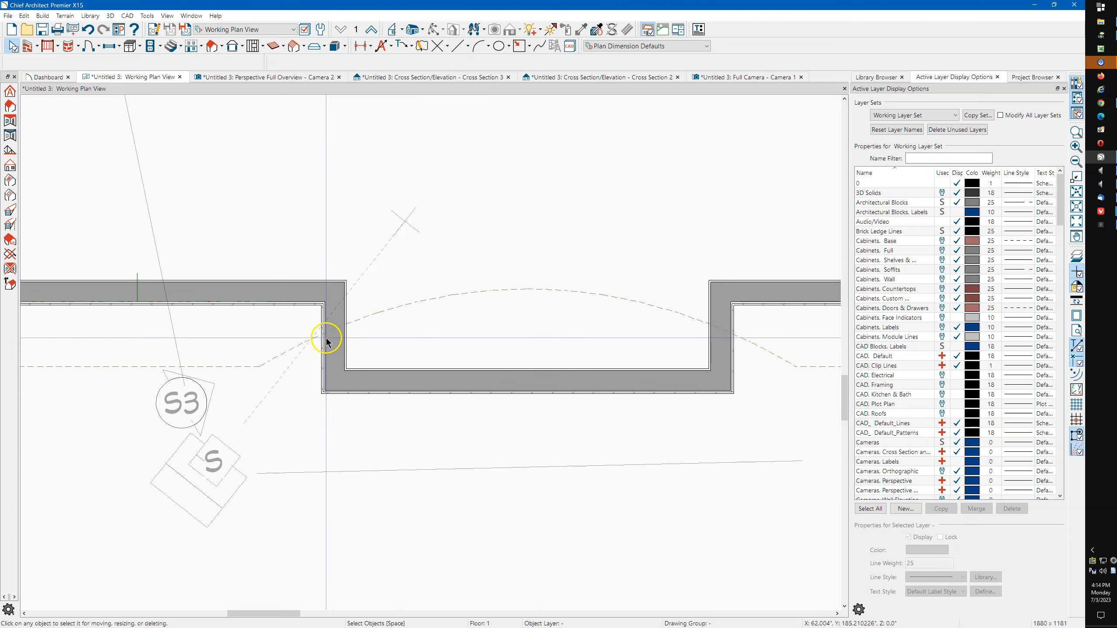
key("r")
left_click_drag(325, 336, 505, 372)
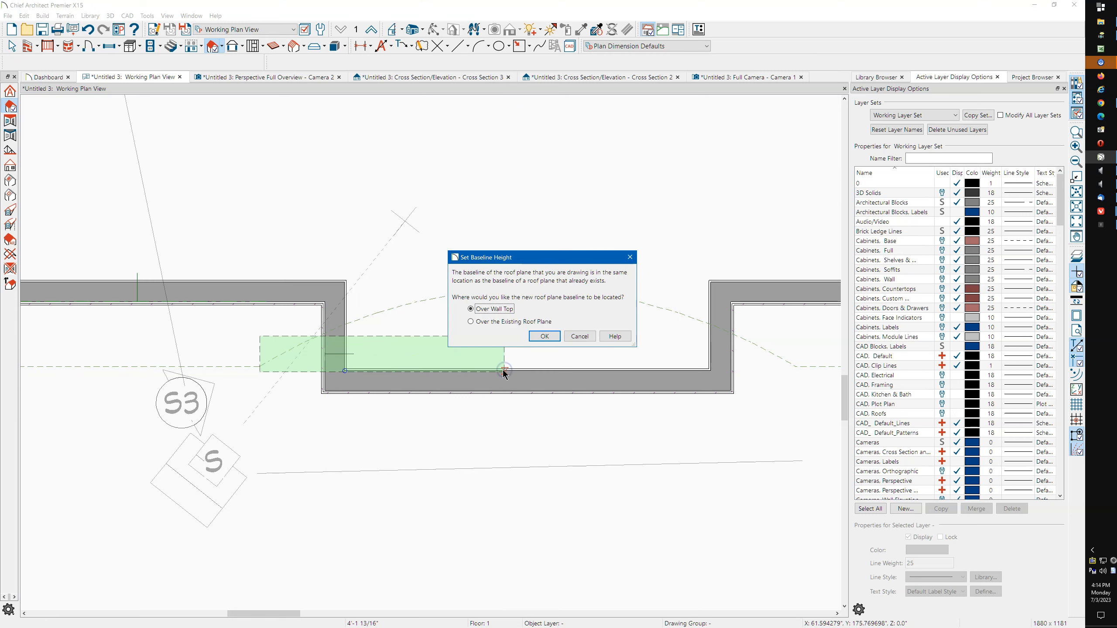
left_click(541, 336)
left_click(426, 347)
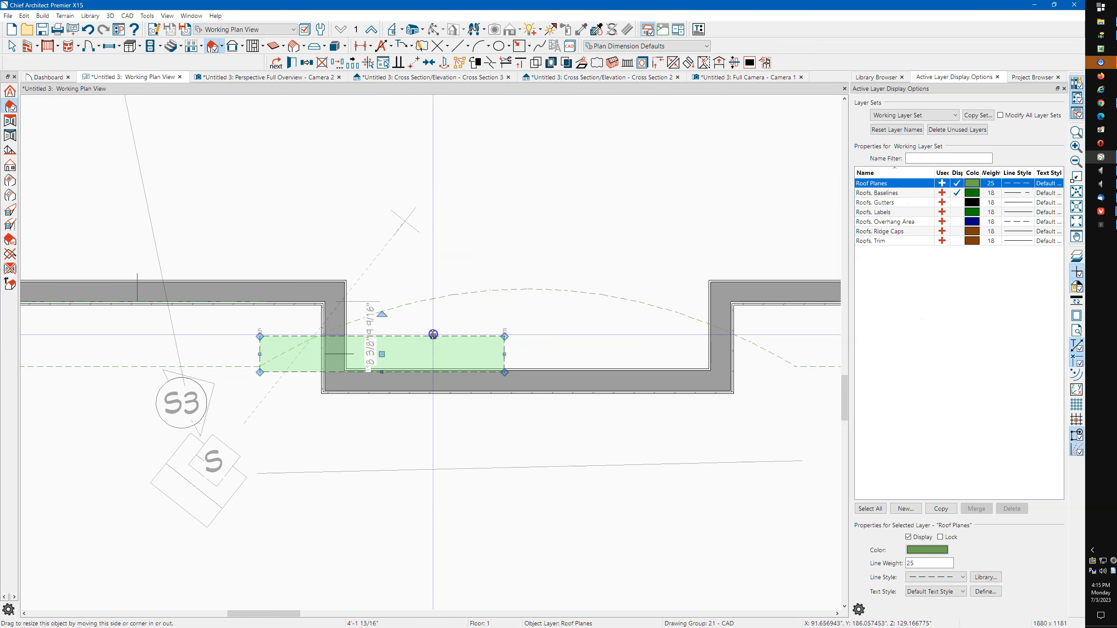
left_click_drag(382, 372, 372, 423)
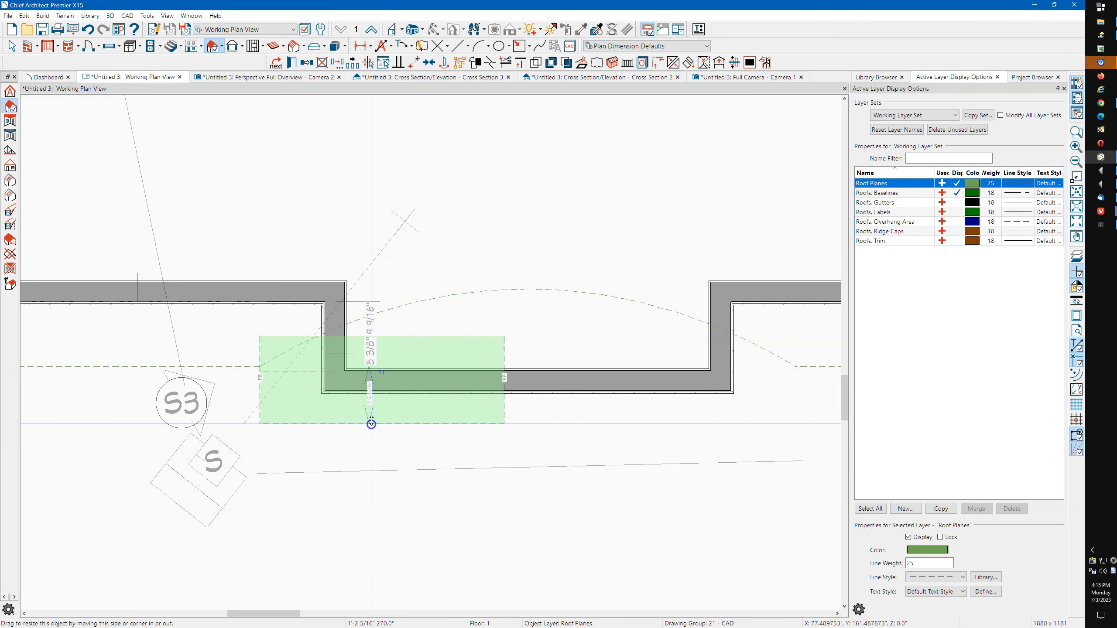
Extend the new roof plane's right edge across the bump-out to 18" beyond its right side wall
left_click(505, 356)
left_click(506, 355)
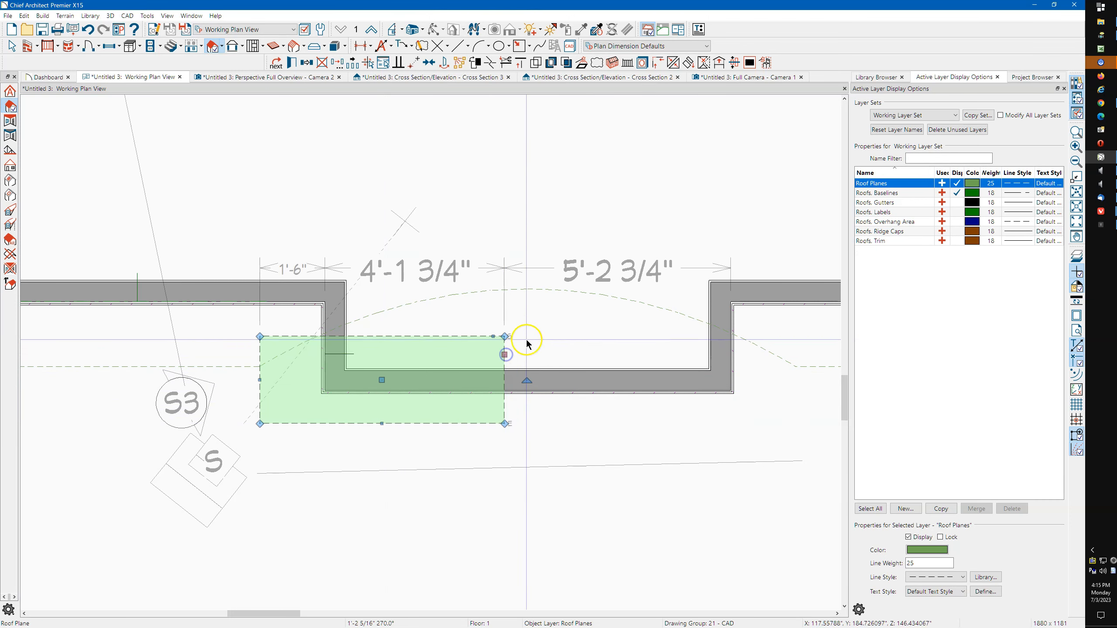
left_click(587, 266)
key("BackSpace")
type("-18")
key("Return")
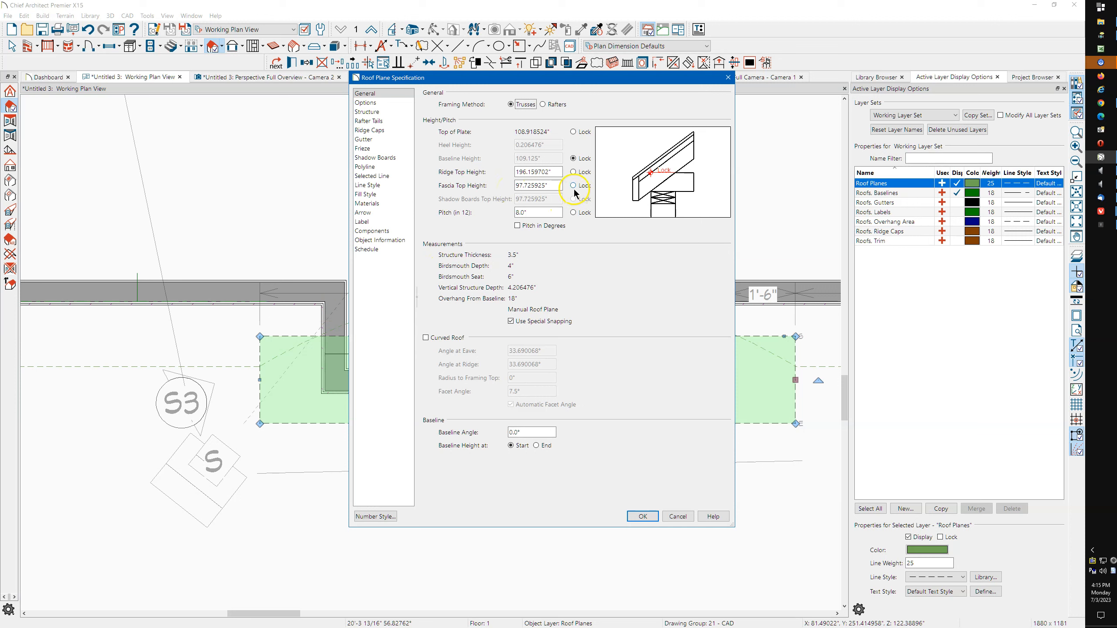
Paste the copied fascia top height of 97.687518" into the new roof plane's specification, lock it, and set the pitch to 0
right_click(532, 186)
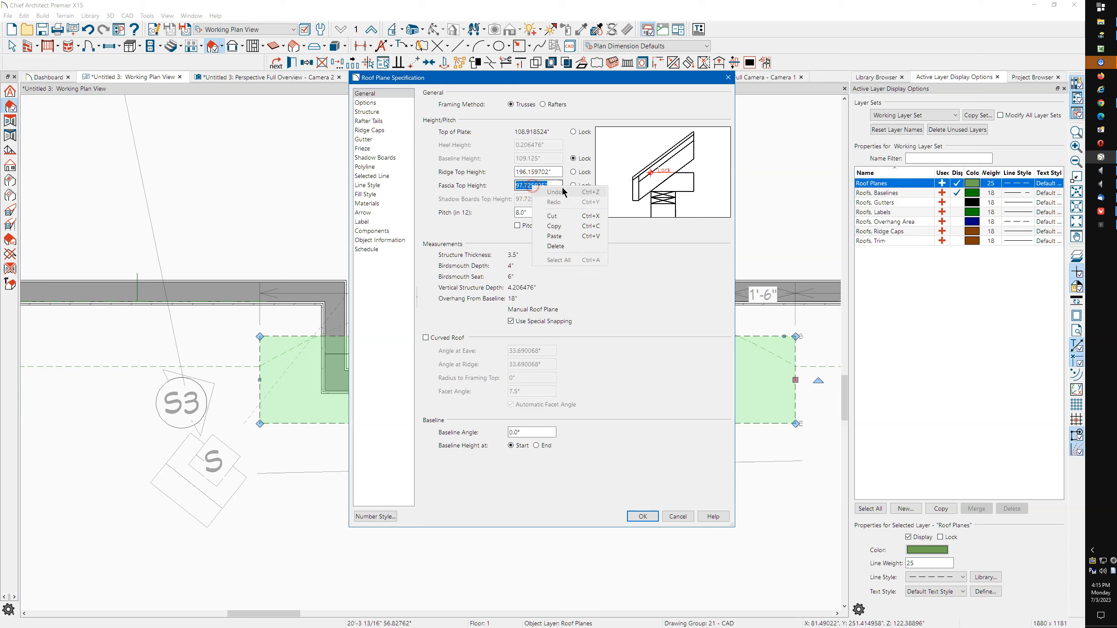
left_click(555, 236)
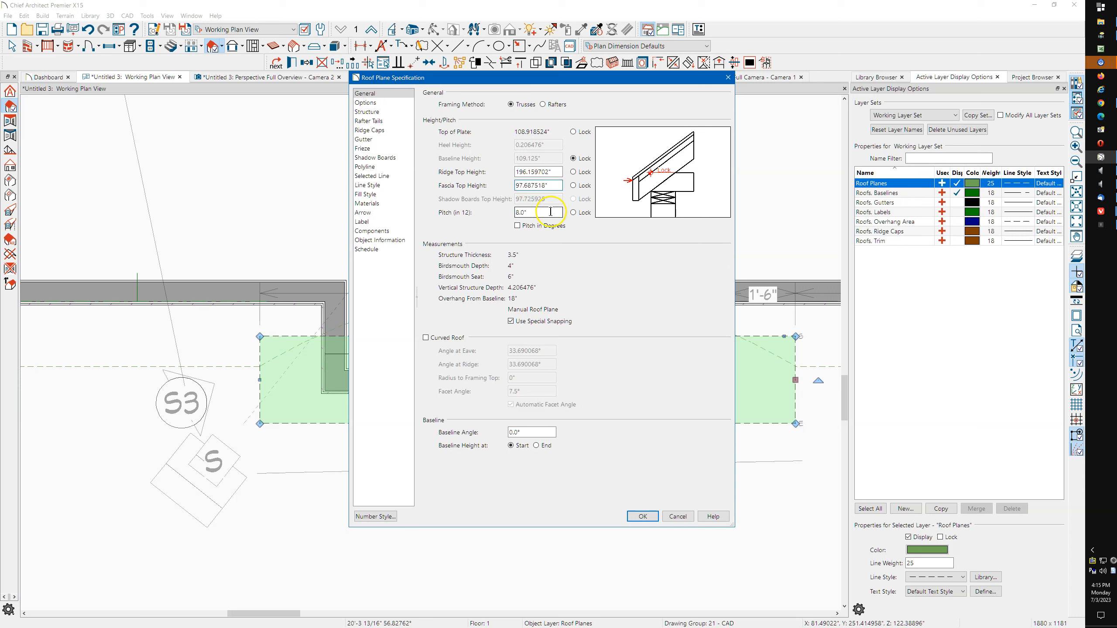
left_click(573, 186)
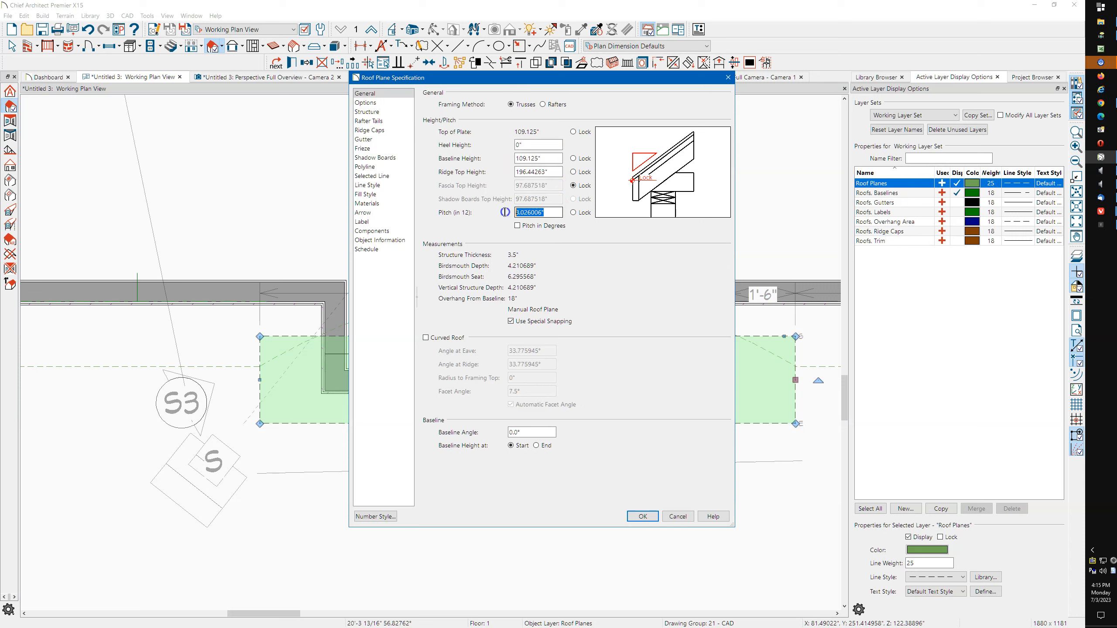
type("0")
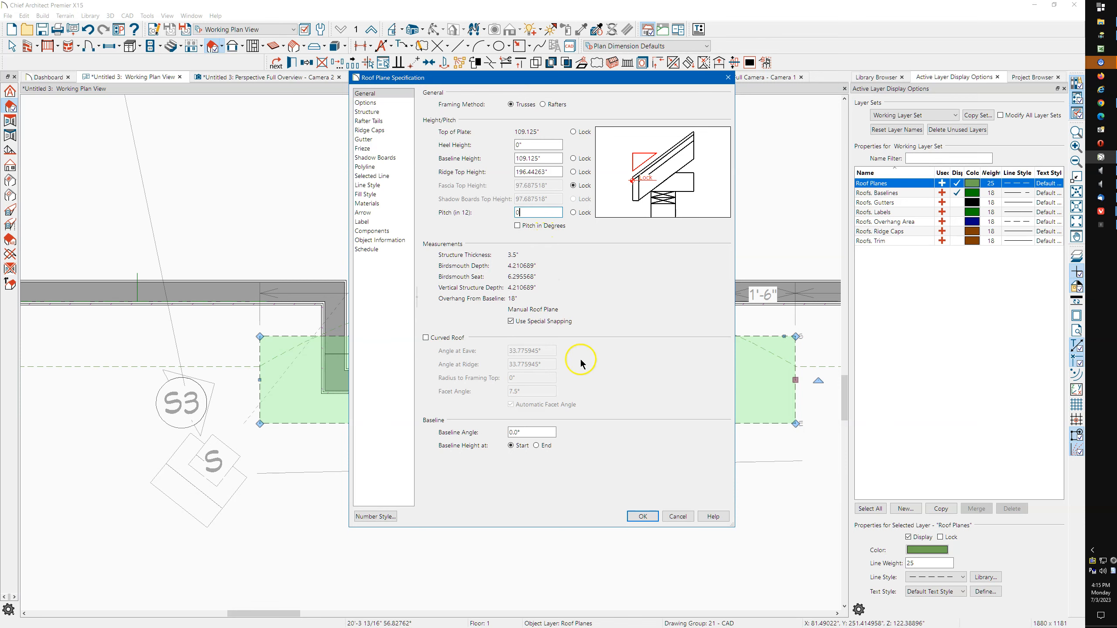
left_click(639, 519)
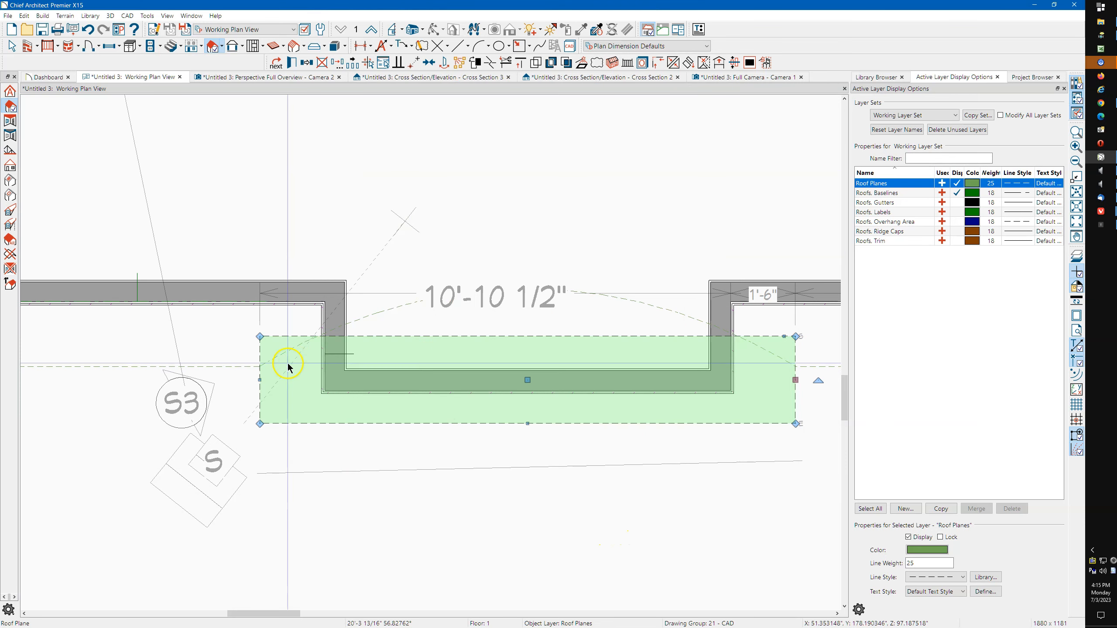
Remove the curved cut-out from the main roof plane so that its front edge runs straight across behind the bump-out
scroll(275, 354, "up", 2)
scroll(258, 447, "down", 1)
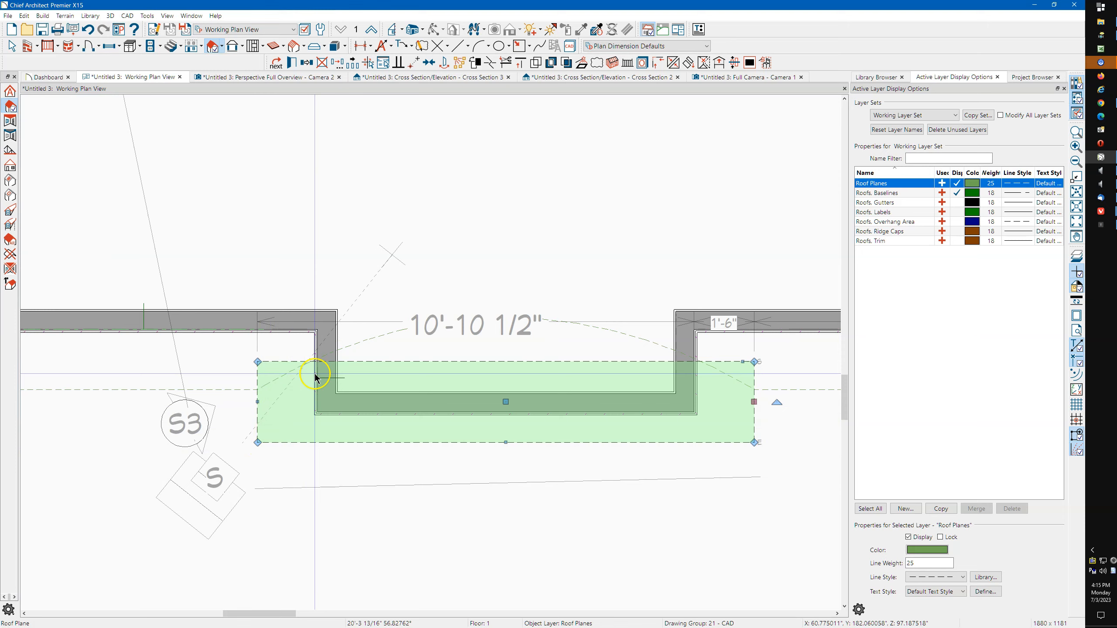
left_click(365, 341)
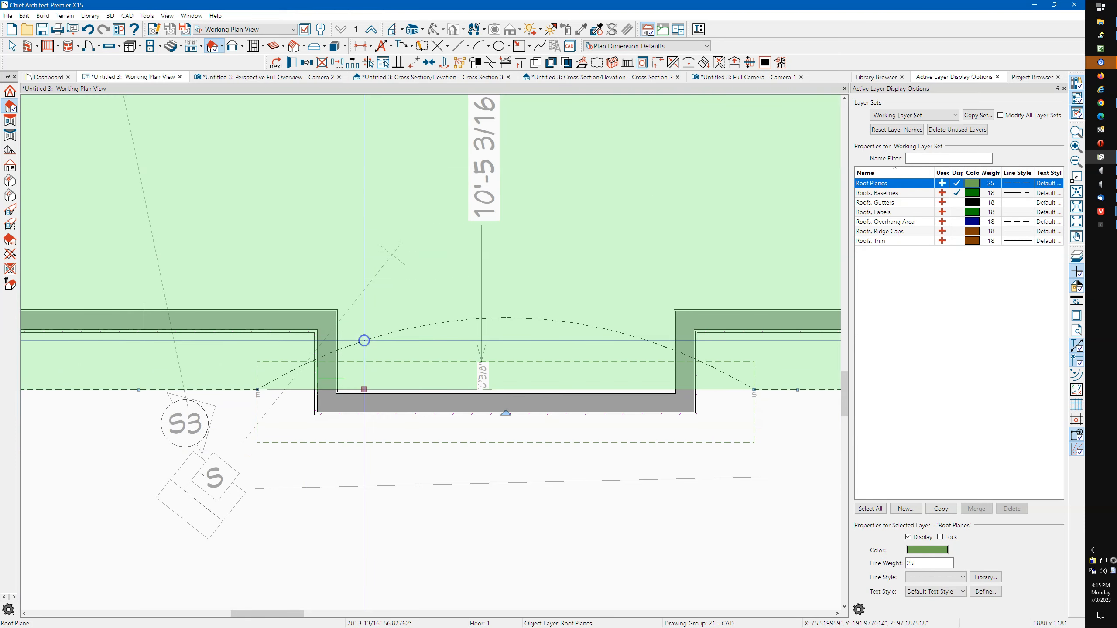
left_click(137, 388)
scroll(129, 375, "down", 1)
scroll(129, 375, "down", 2)
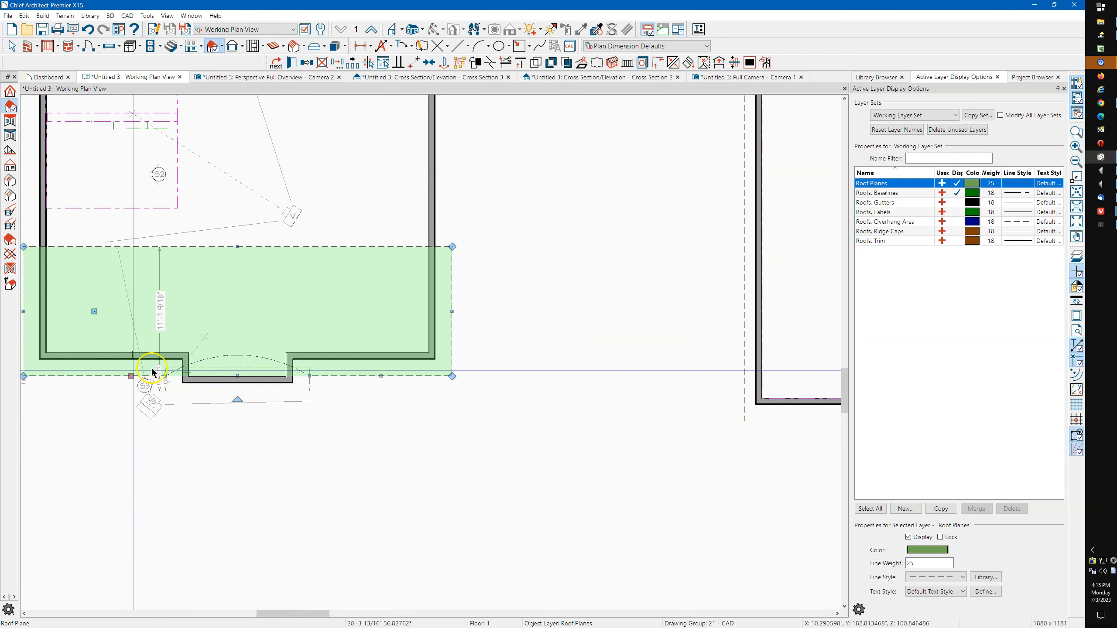
left_click(452, 313)
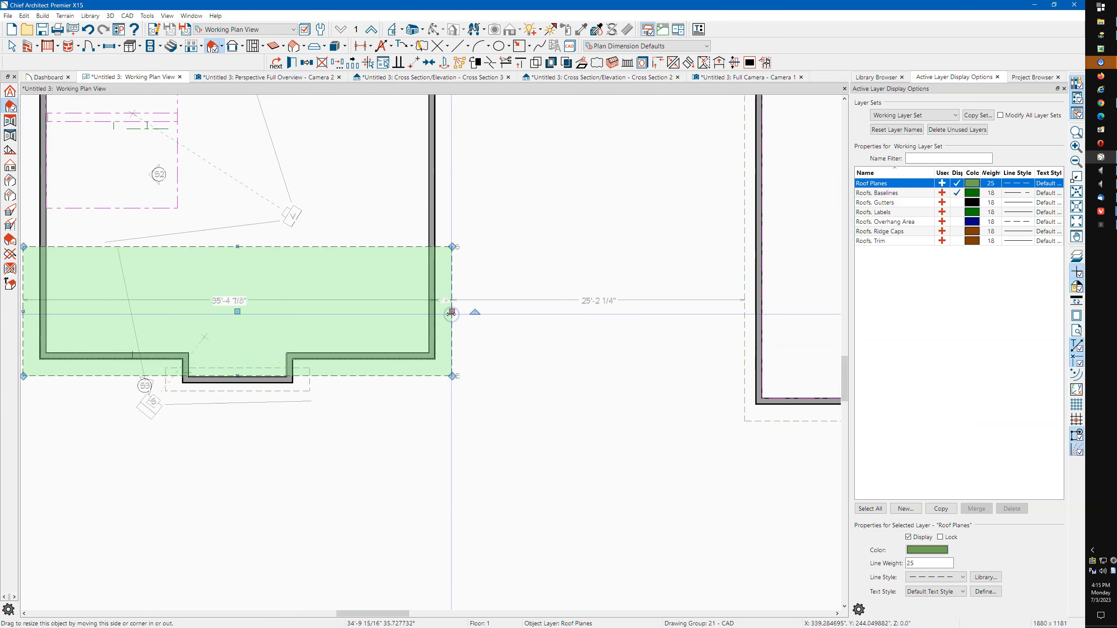
scroll(141, 411, "up", 2)
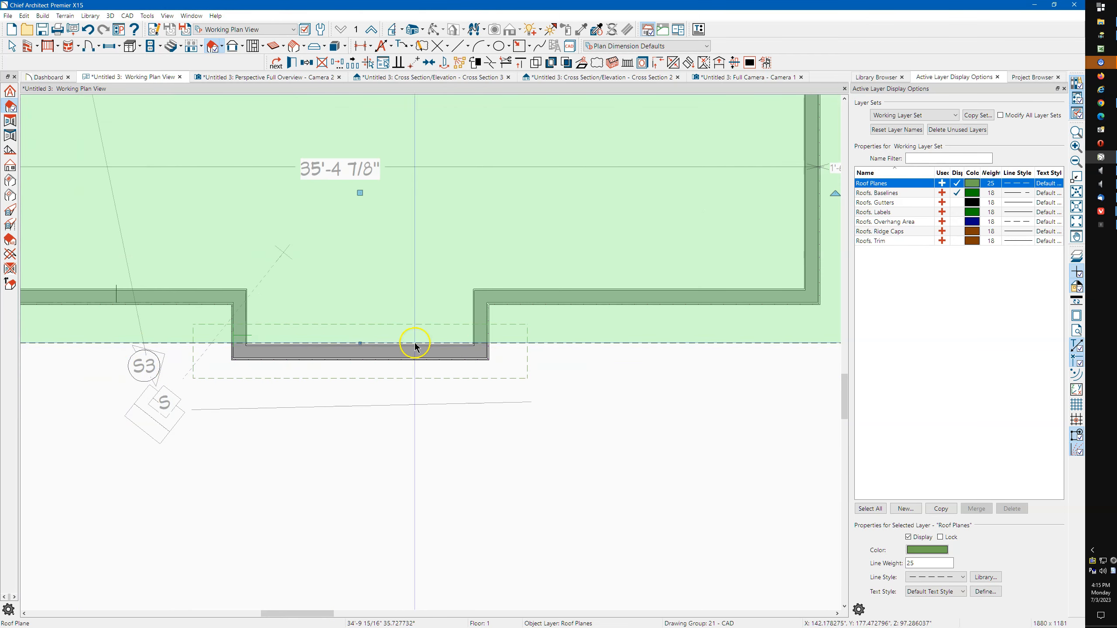
scroll(140, 369, "up", 2)
scroll(91, 328, "down", 2)
scroll(303, 334, "up", 3)
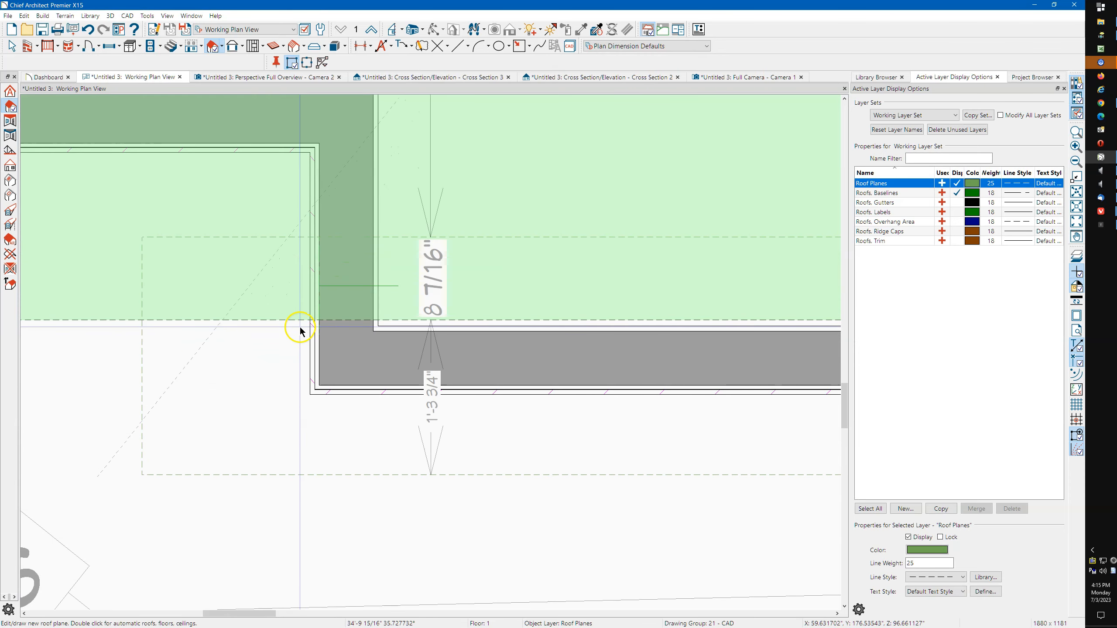
Break the main roof plane's front edge at both bump-out side walls and pull the segment between them back about 7'-3"
left_click(312, 320)
scroll(135, 438, "down", 2)
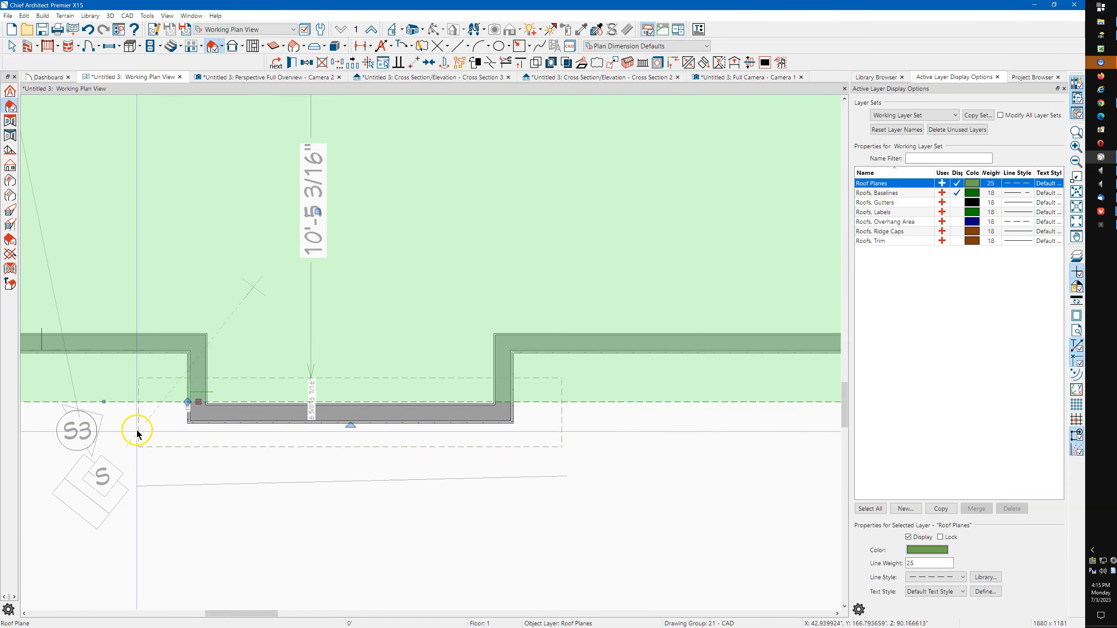
scroll(514, 409, "up", 5)
scroll(512, 396, "down", 3)
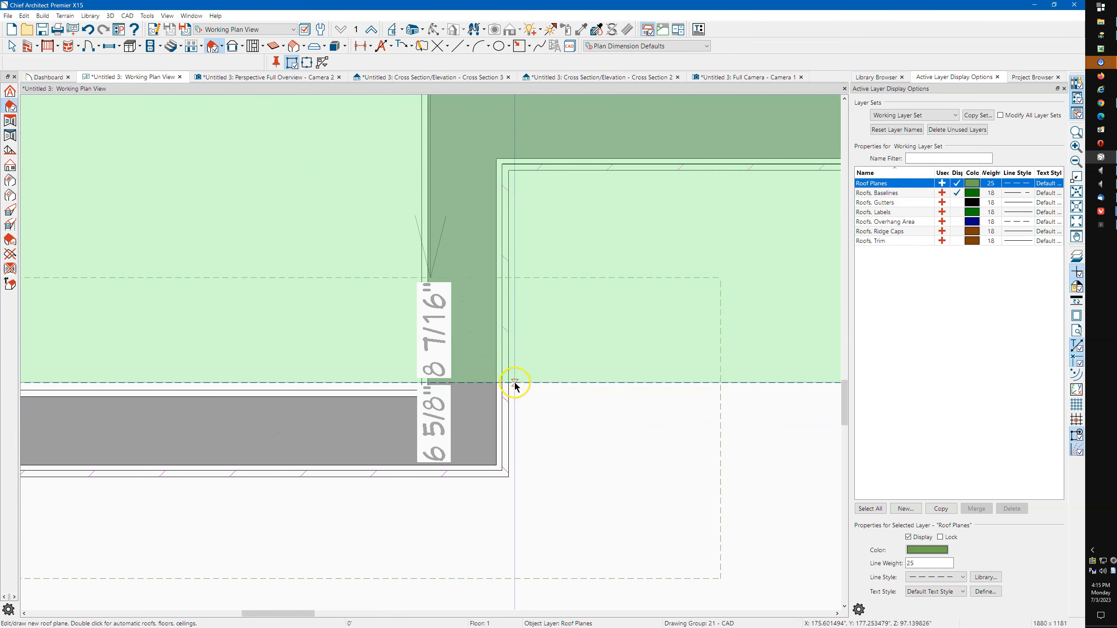
scroll(580, 477, "down", 1)
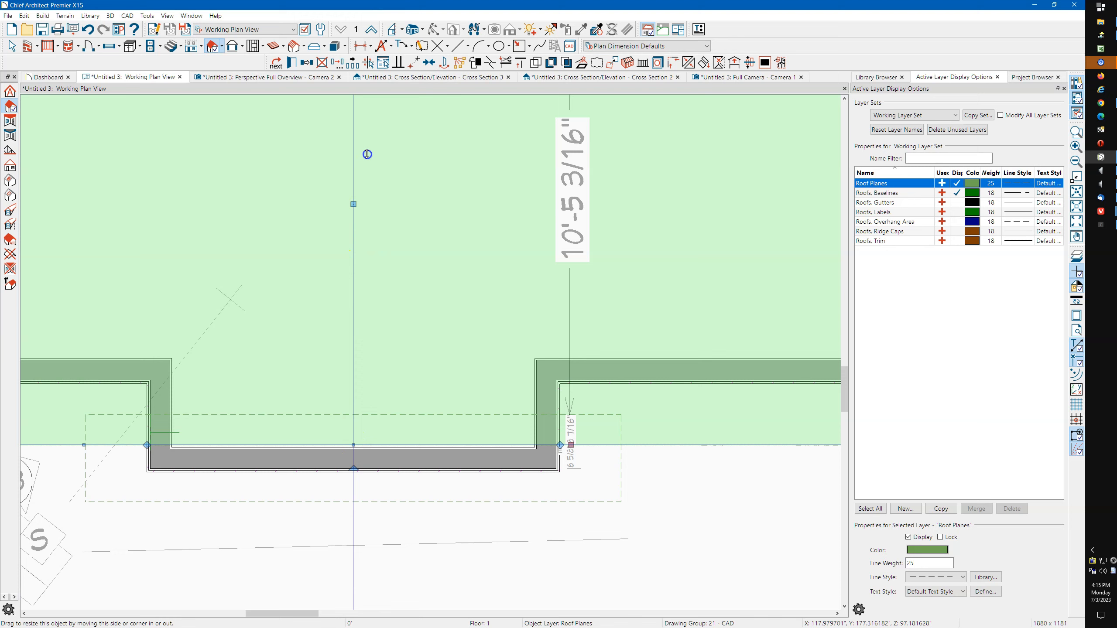
mouse_move(368, 155)
left_mouse_down()
mouse_move(374, 354)
mouse_move(356, 443)
mouse_move(356, 157)
left_mouse_up()
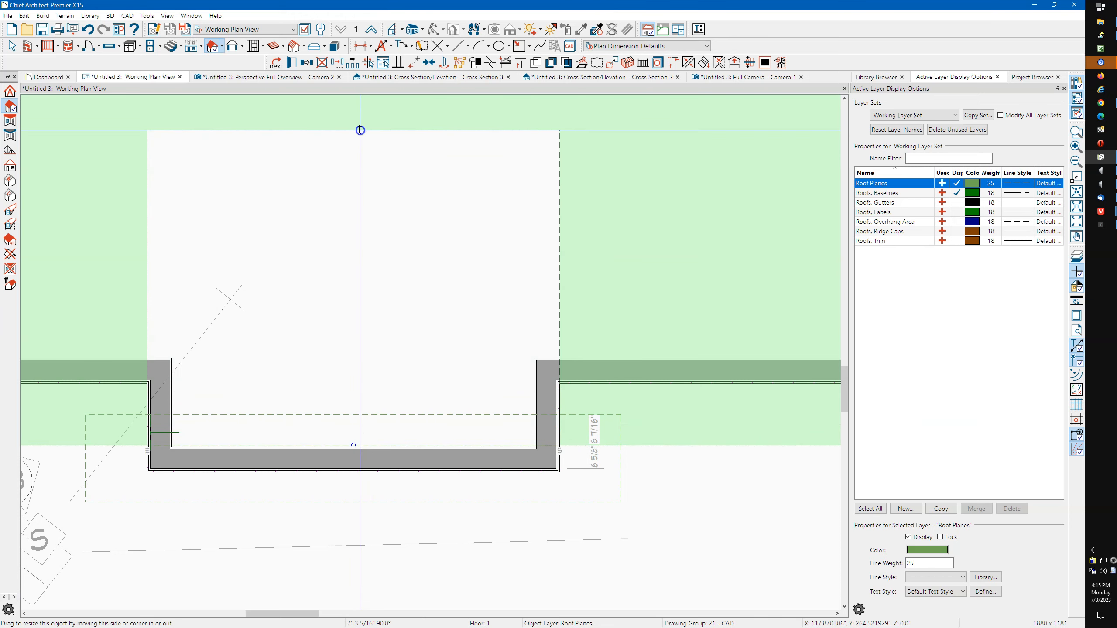
scroll(653, 373, "down", 1)
scroll(652, 373, "down", 1)
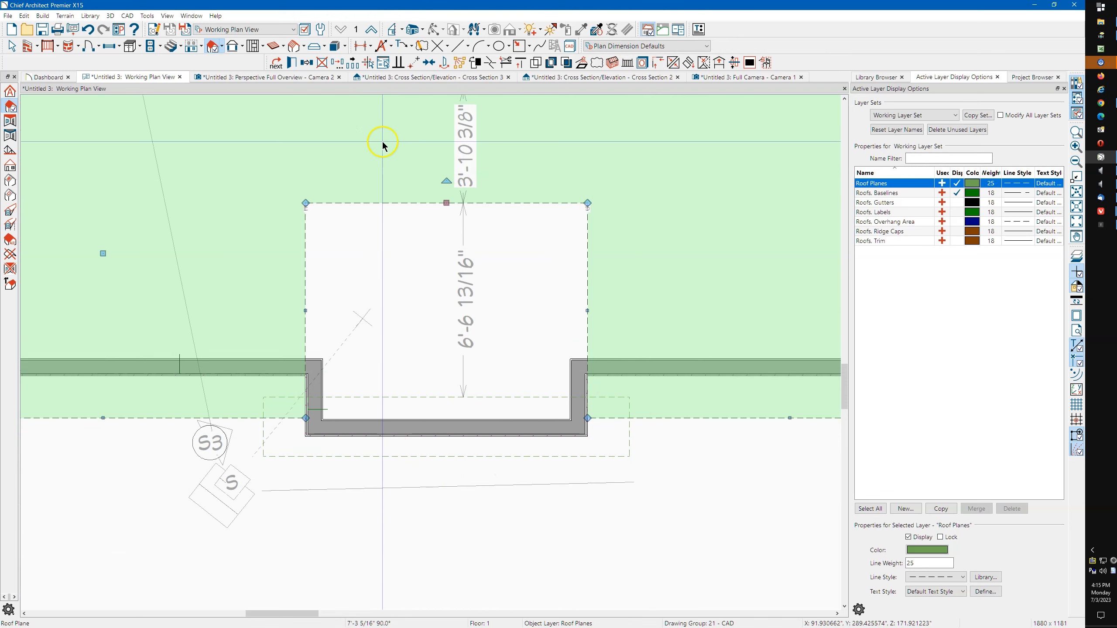
In the perspective view, make the bump-out roof plane a curved roof with a 200" radius to framing top
left_click(236, 80)
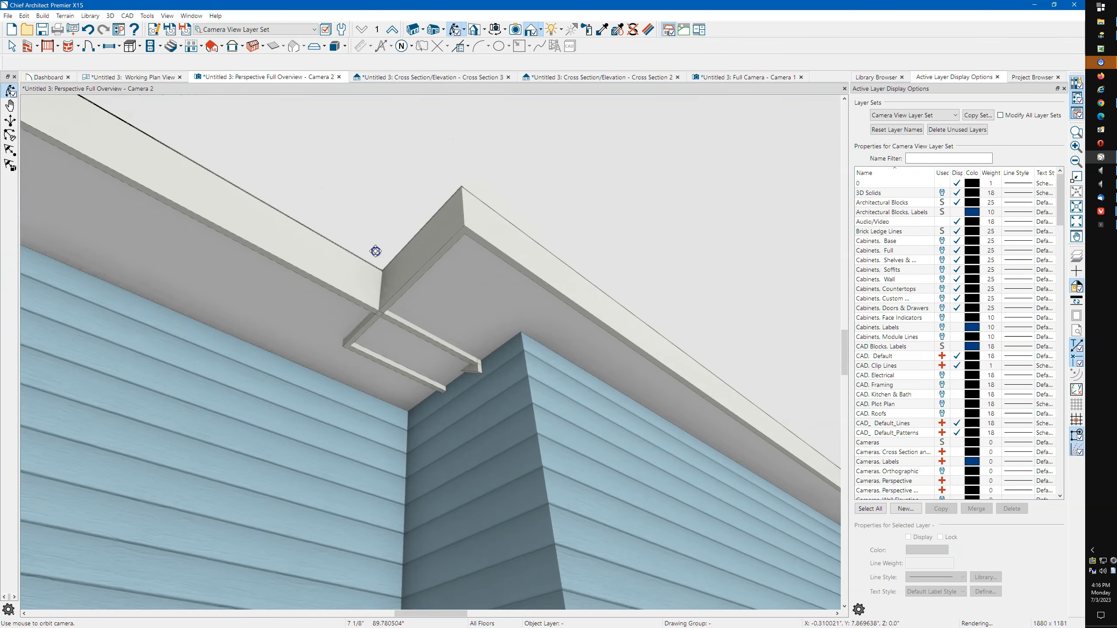
left_click_drag(376, 251, 374, 284)
scroll(373, 282, "down", 3)
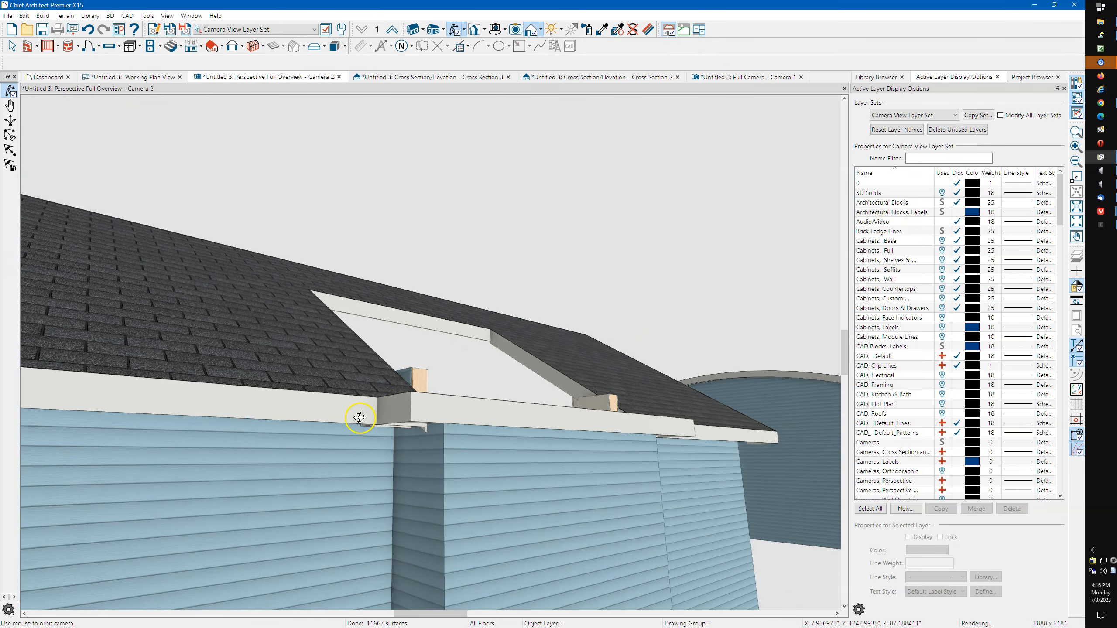
scroll(360, 418, "up", 5)
left_click_drag(430, 423, 376, 456)
scroll(241, 200, "down", 2)
key("space")
left_click(402, 402)
double_click(402, 402)
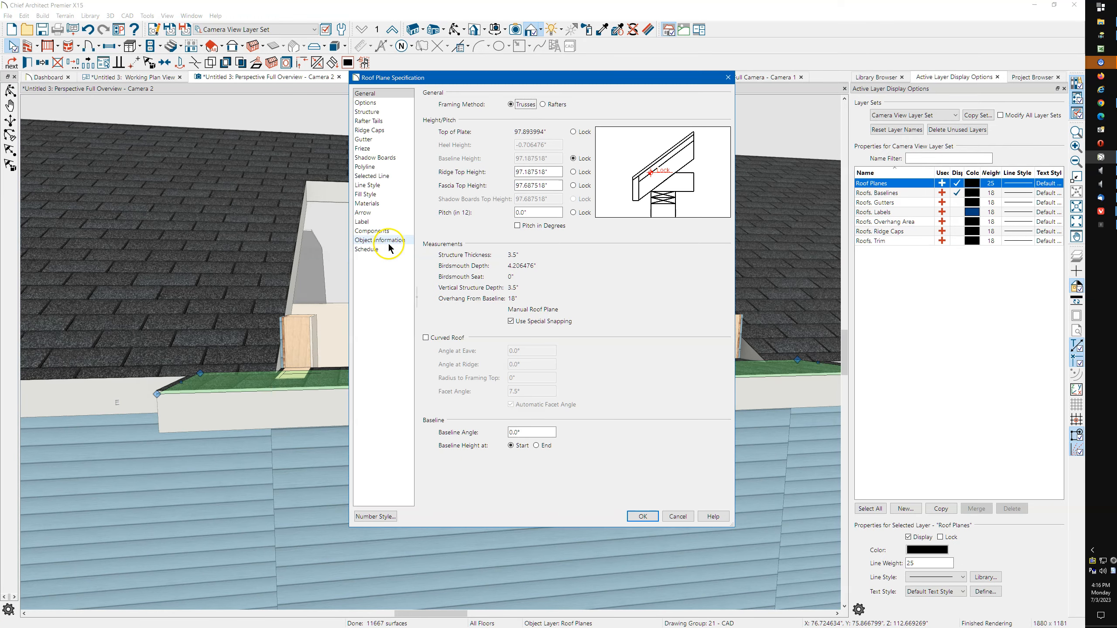
left_click(443, 339)
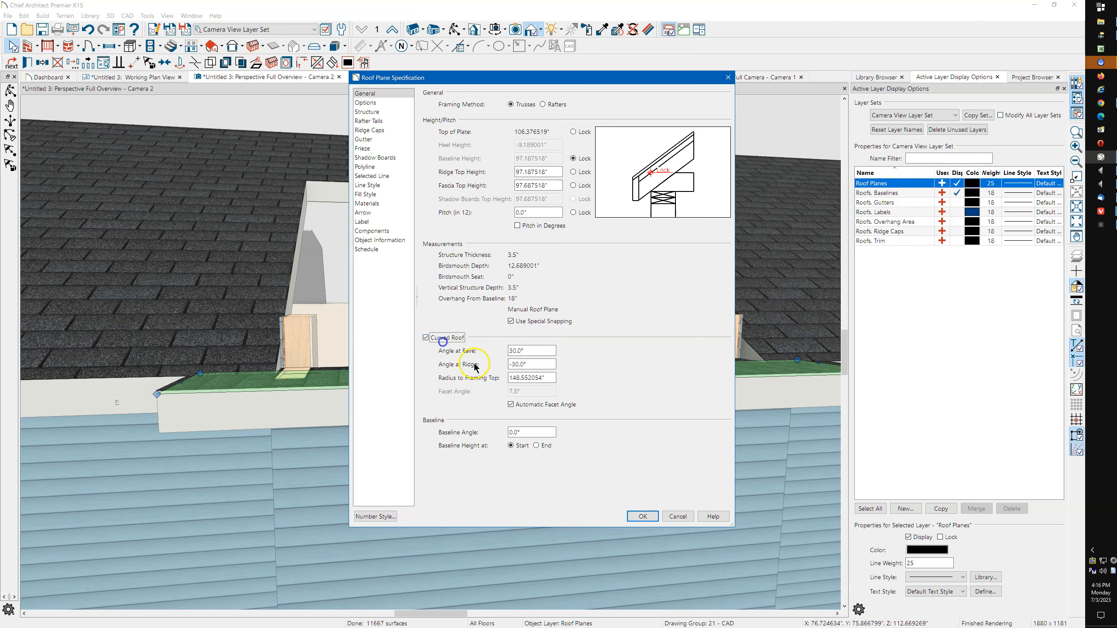
double_click(549, 379)
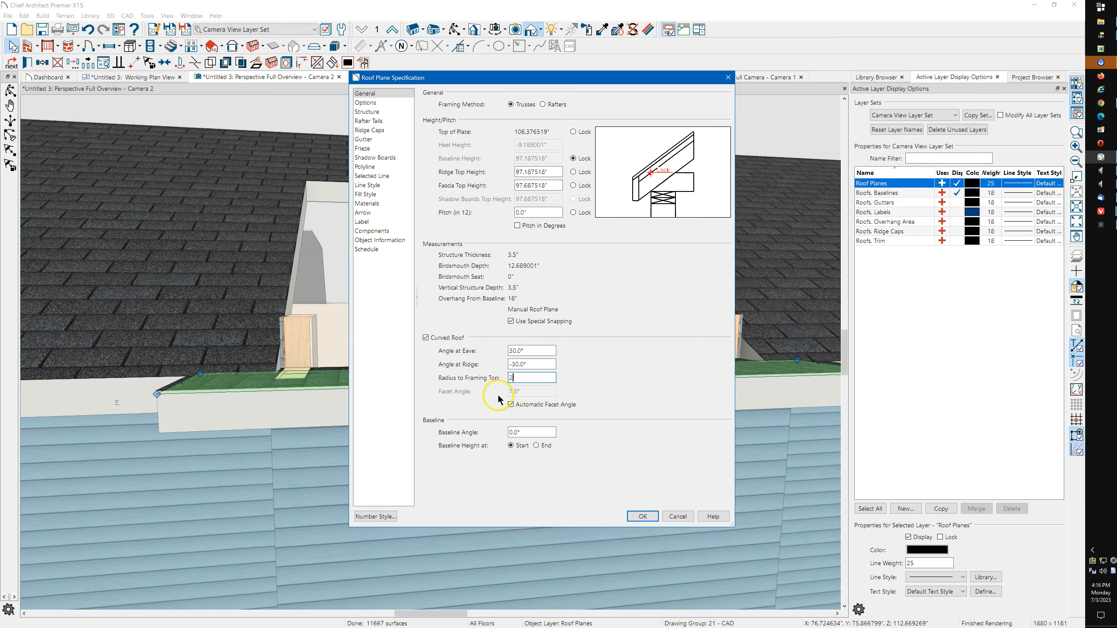
Turn off the automatic facet angle for the curved bump-out roof and apply the specification
left_click(523, 406)
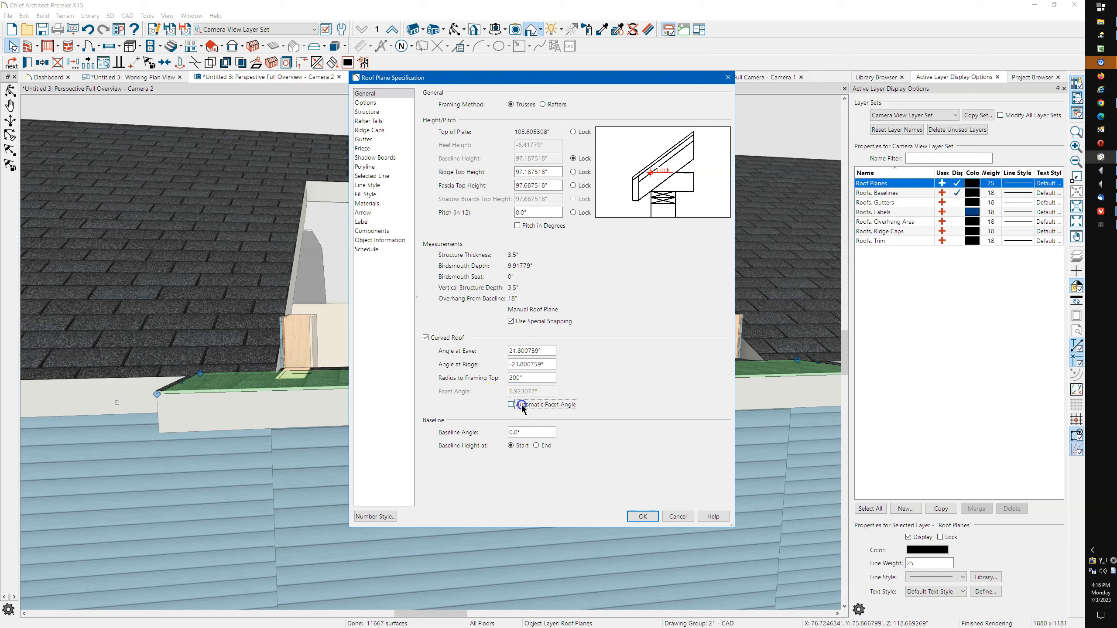
left_click(461, 394)
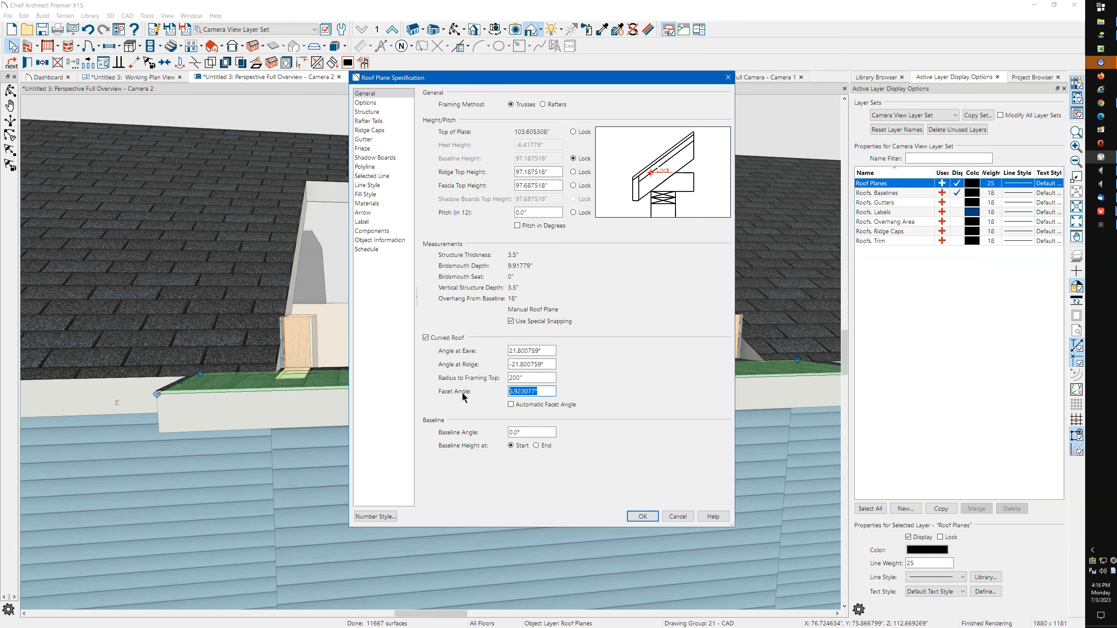
left_click(645, 518)
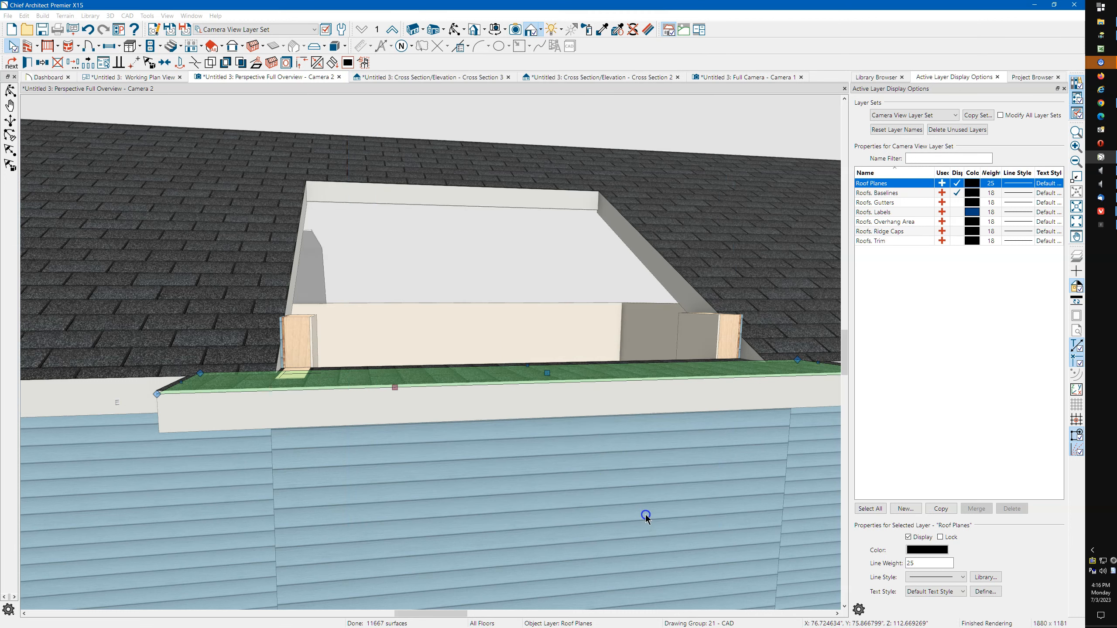
scroll(362, 541, "down", 4)
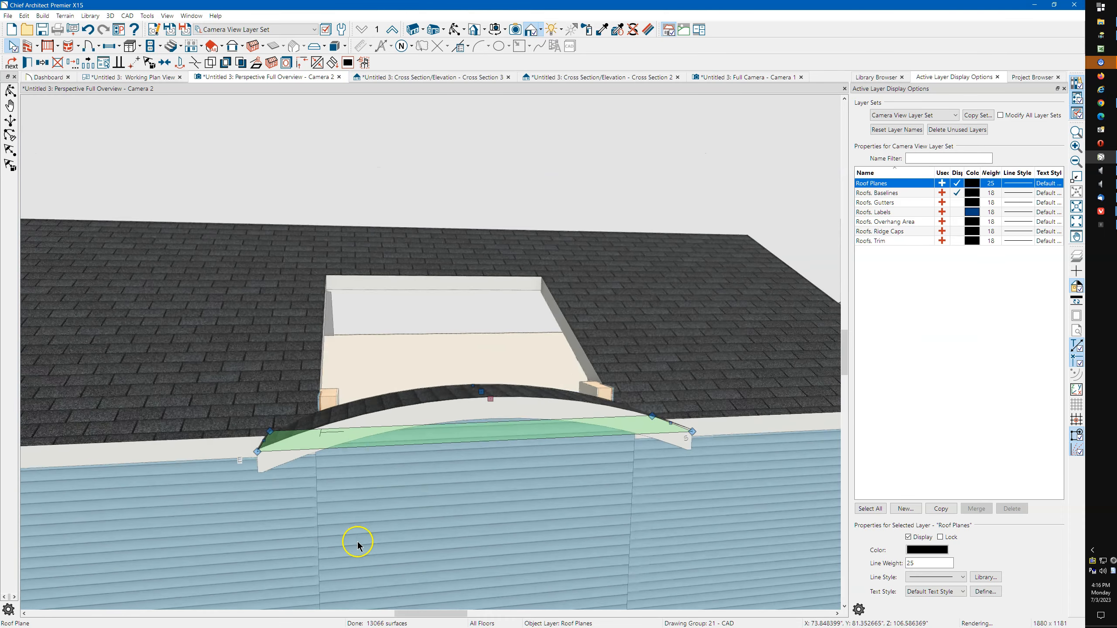
scroll(464, 397, "up", 3)
Try to join the curved bump-out roof's back edge to the main roof plane at the cut-out
left_click(404, 488)
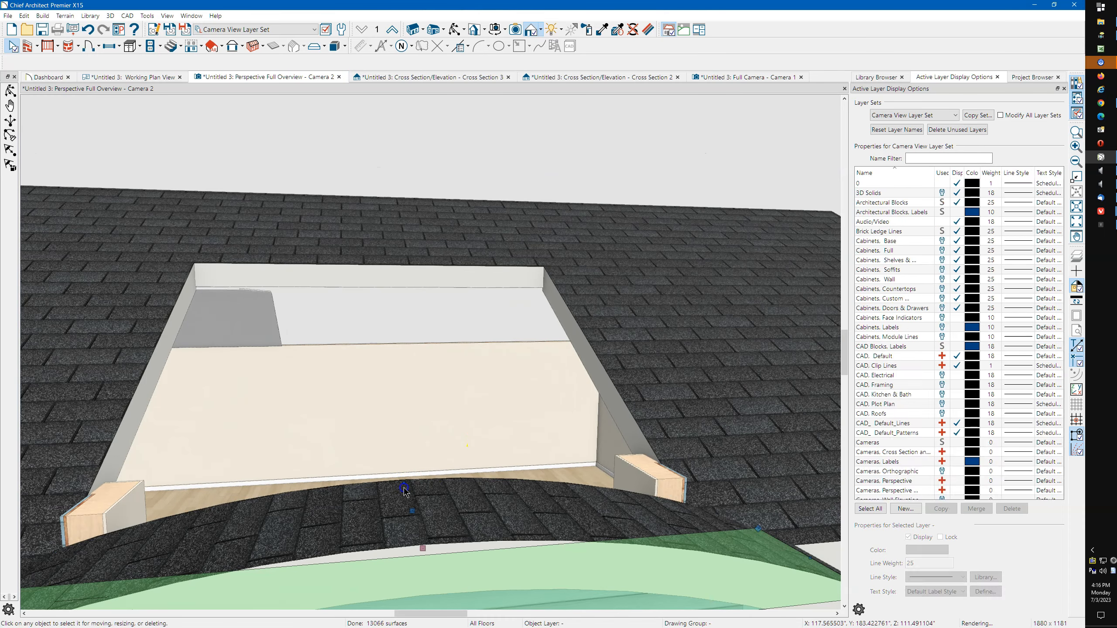
left_click(404, 490)
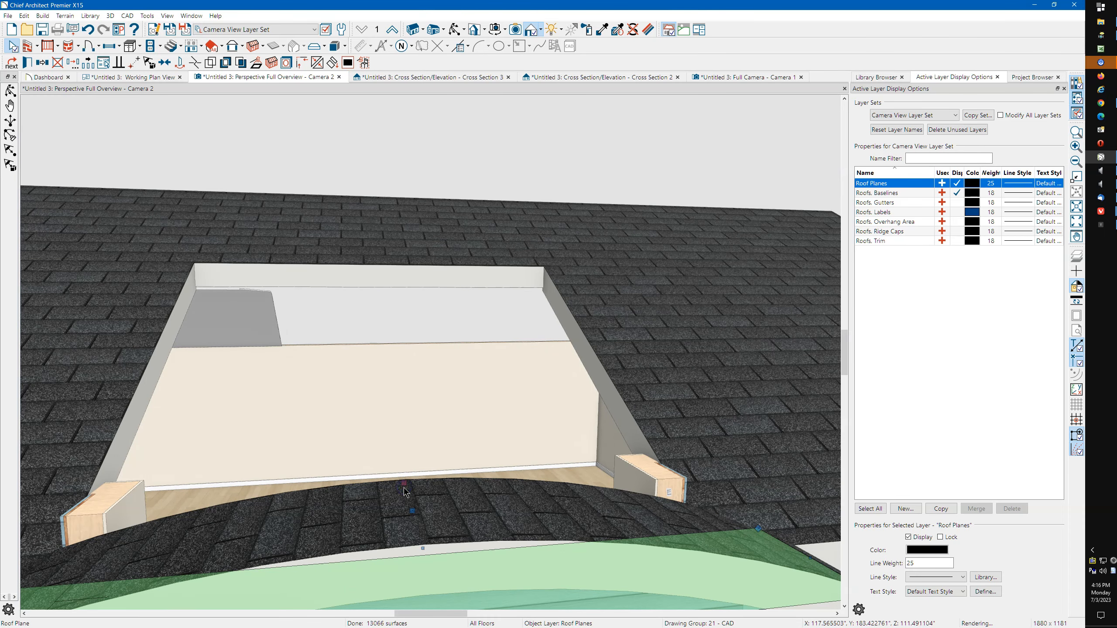
left_click(385, 261)
left_click(387, 261)
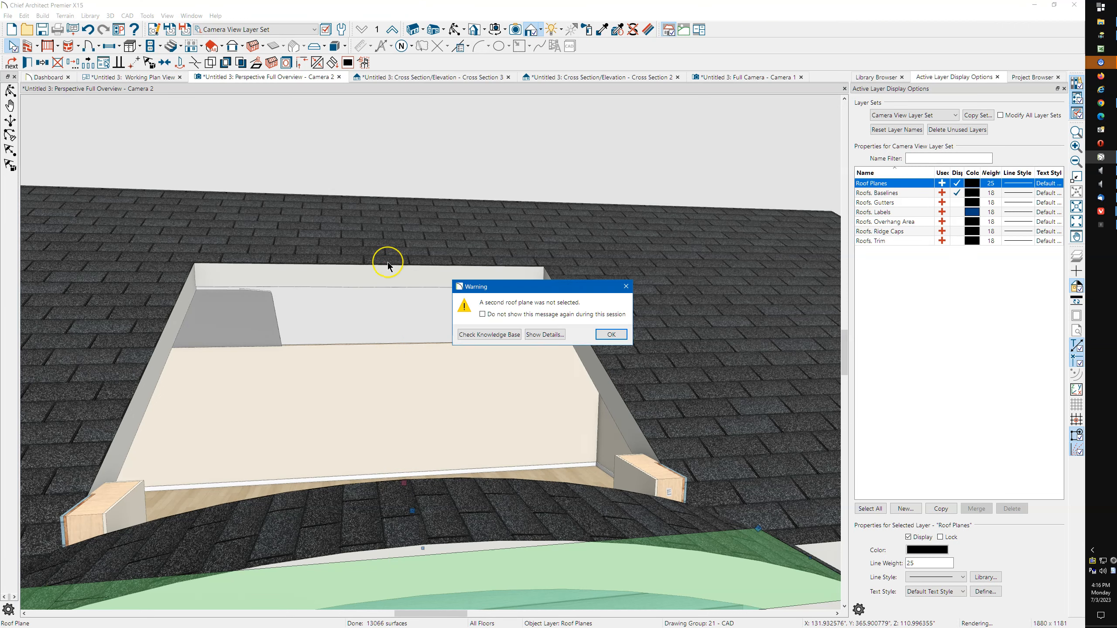
key("Return")
Join the back edge of the main roof's cut-out to the curved bump-out roof plane
scroll(399, 512, "down", 5)
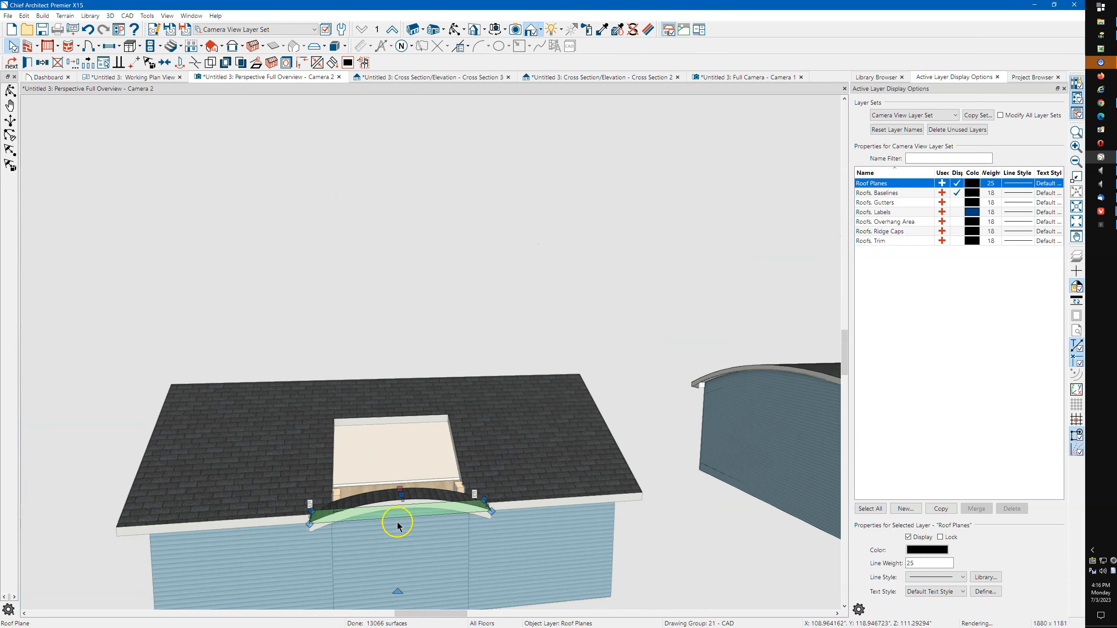
left_click(375, 380)
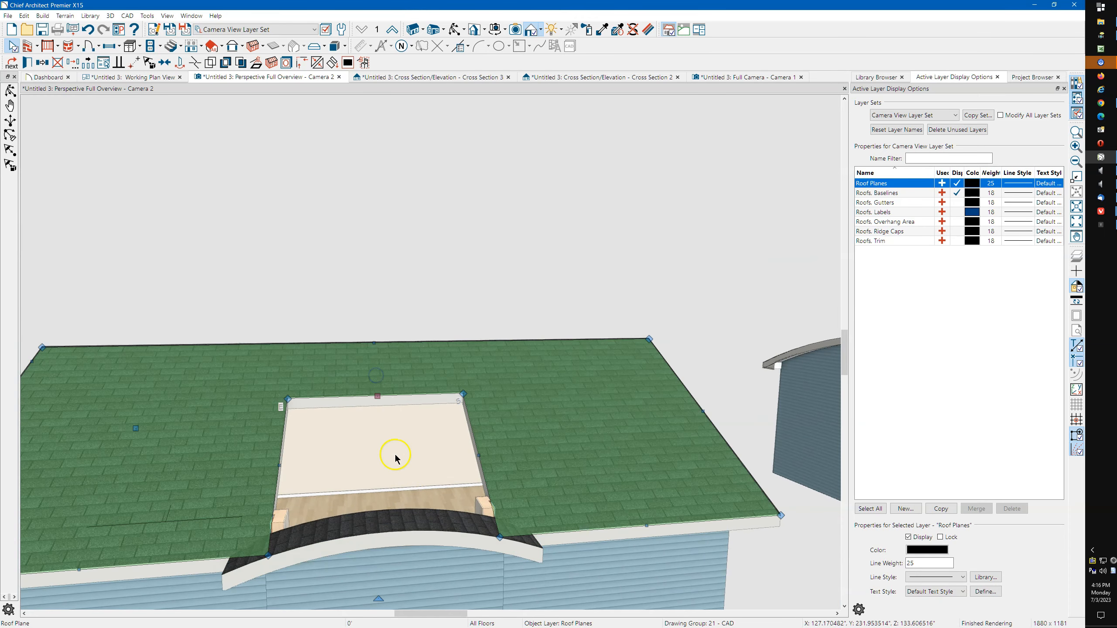
left_click(387, 518)
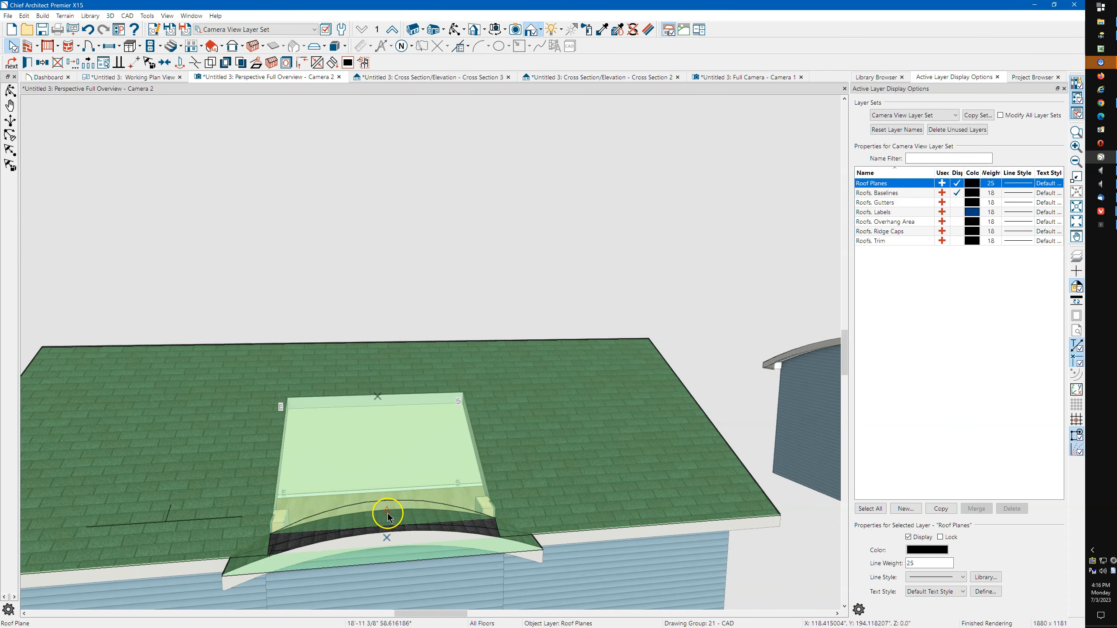
left_click(320, 447)
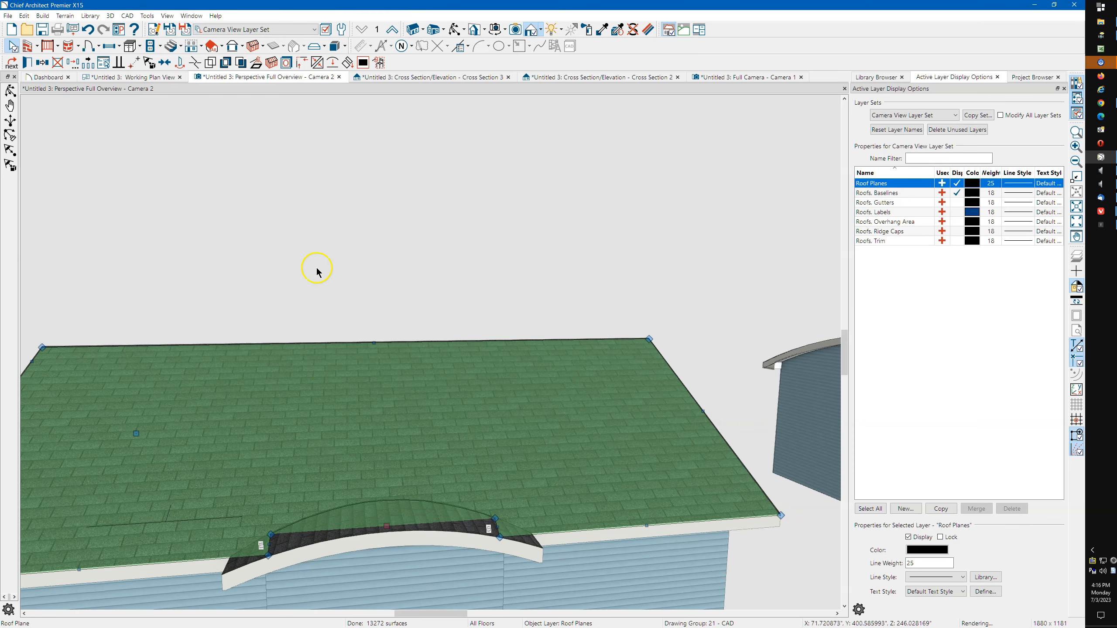
In the plan view, stretch the cut-out's front left corner about 1'-5" outward to the curved roof plane's left corner
left_click(141, 76)
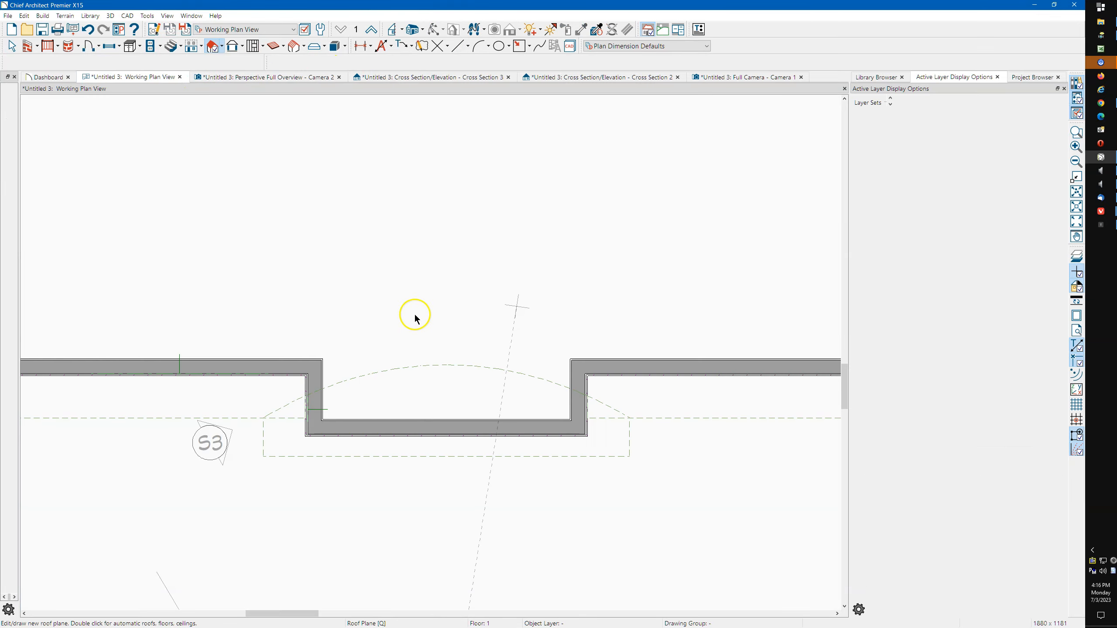
scroll(436, 294, "down", 3)
scroll(290, 392, "up", 2)
scroll(379, 379, "up", 5)
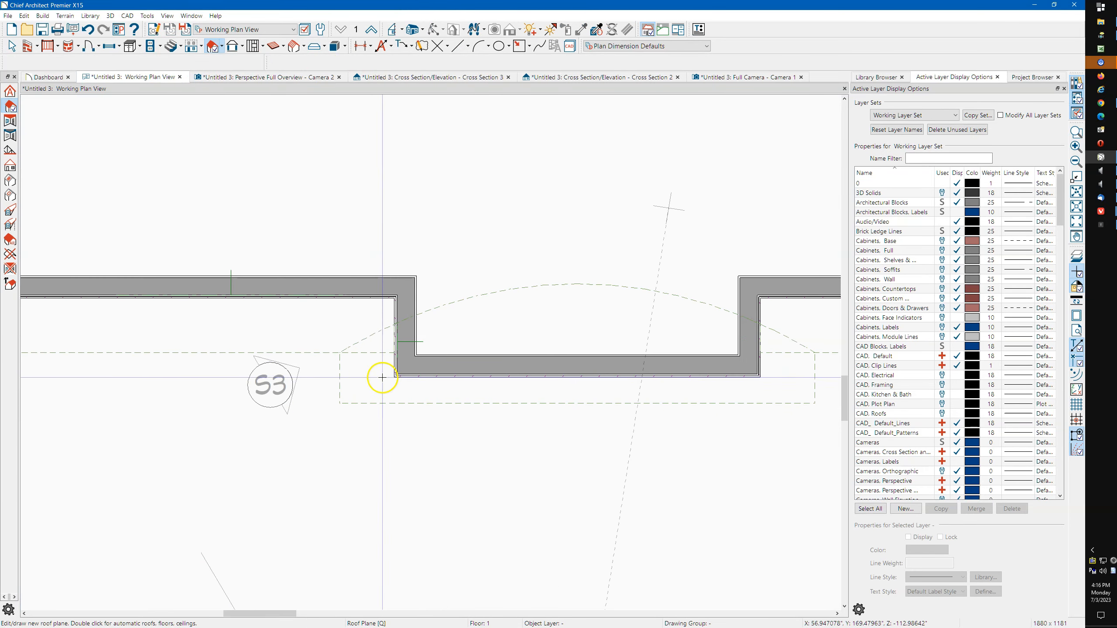
left_click(347, 354)
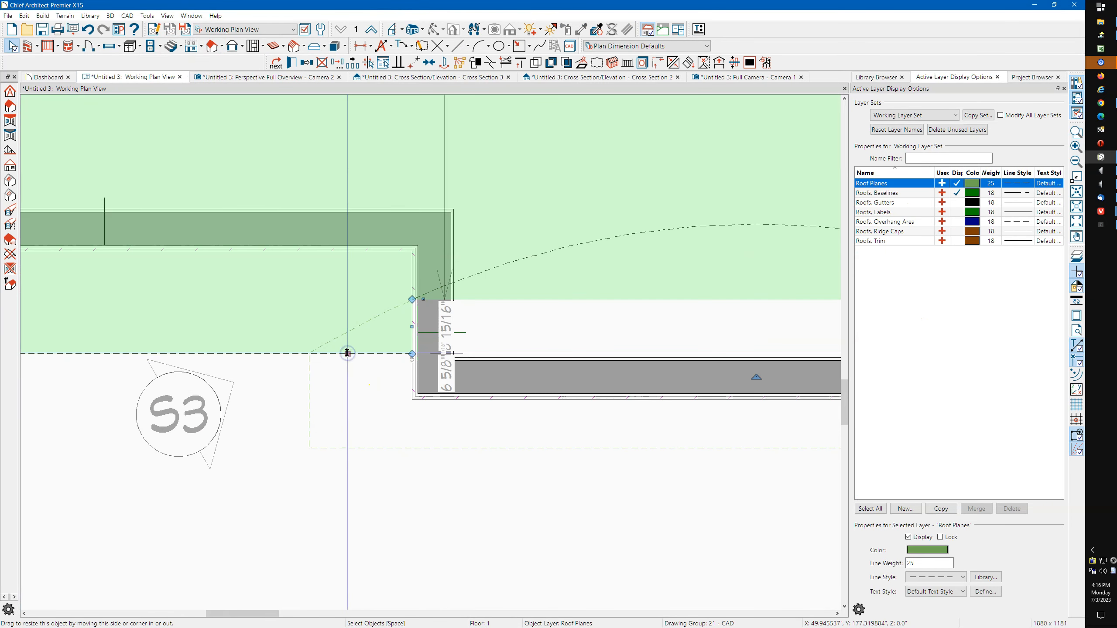
left_click_drag(411, 353, 311, 355)
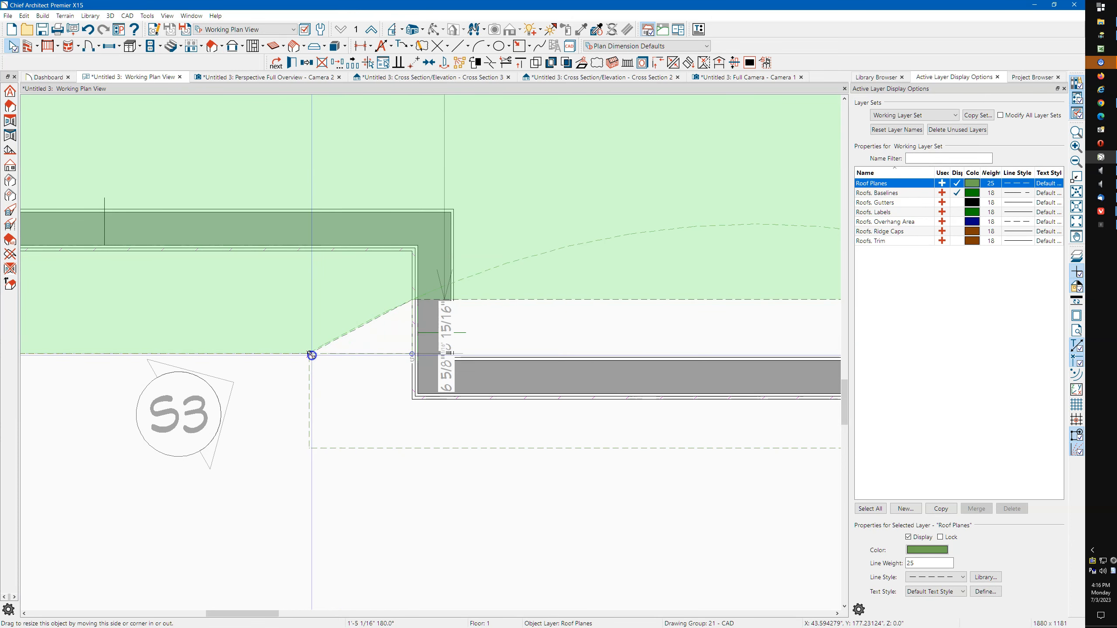
Join the main roof's slanted edge left of the bump-out to the curved roof plane
scroll(311, 357, "up", 5)
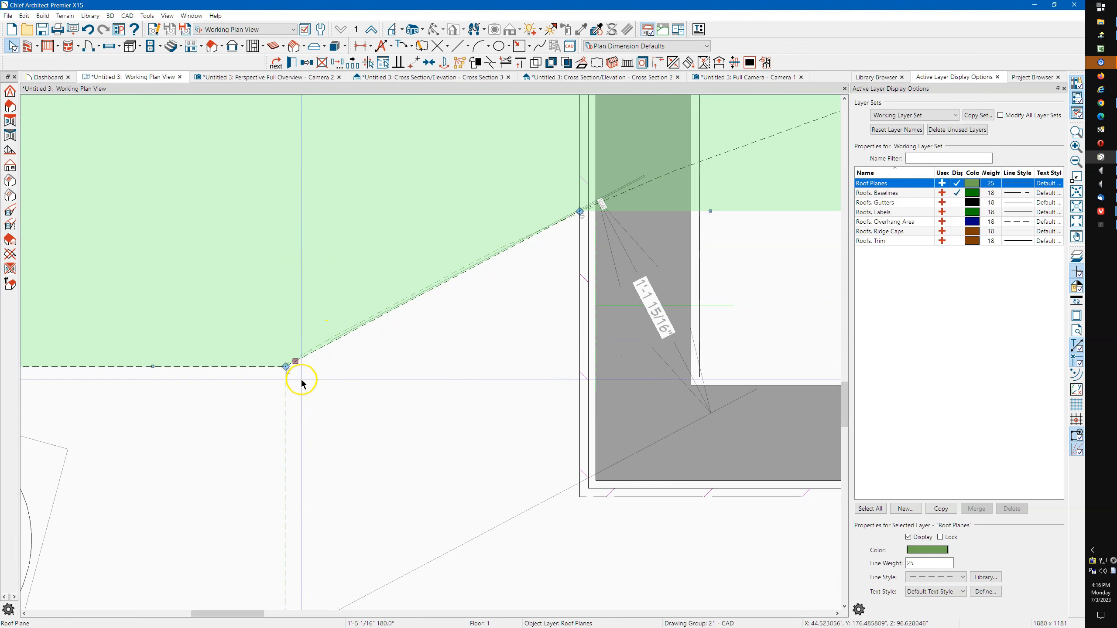
key("2")
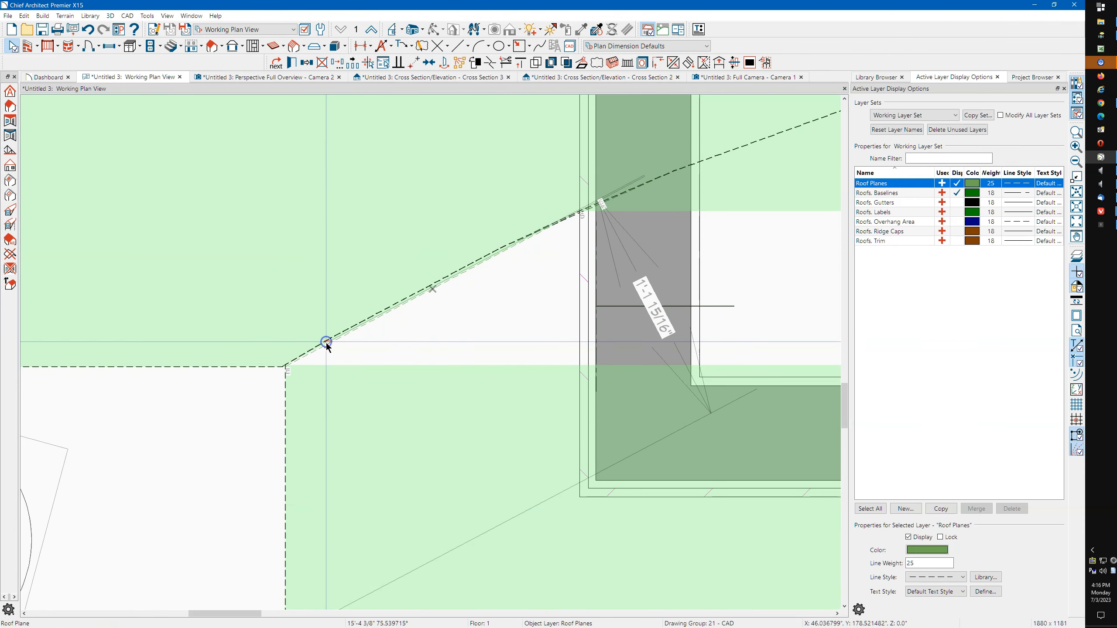
left_click(326, 343)
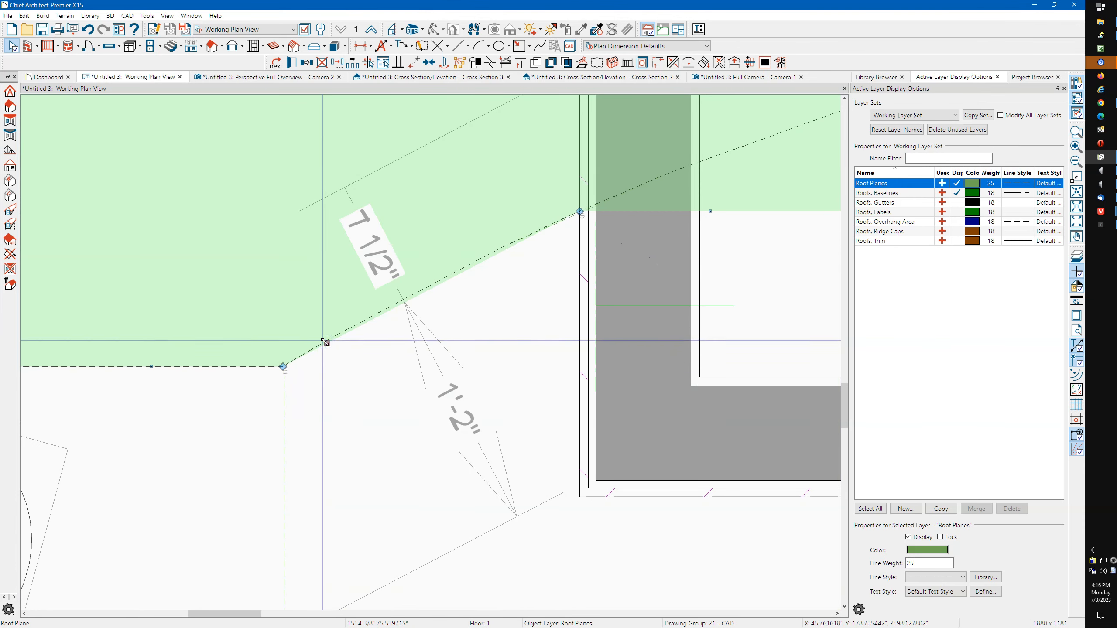
Turn on boxed eaves for all roof planes and inspect the soffit at the bump-out's inside corner in the perspective view
left_click(277, 79)
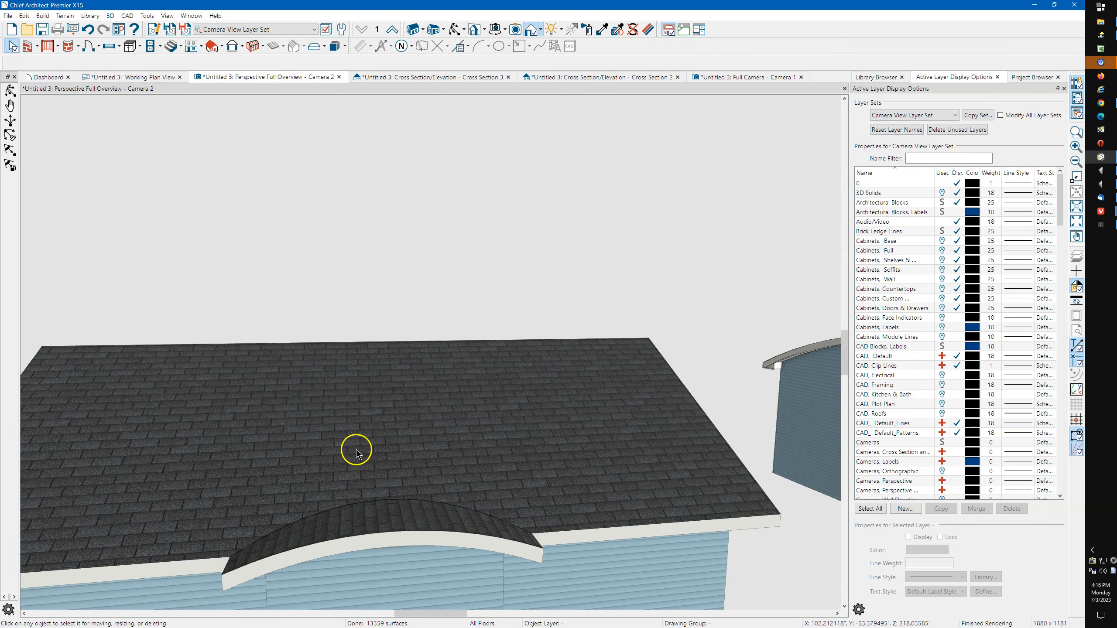
left_click(454, 31)
left_click_drag(342, 369, 379, 324)
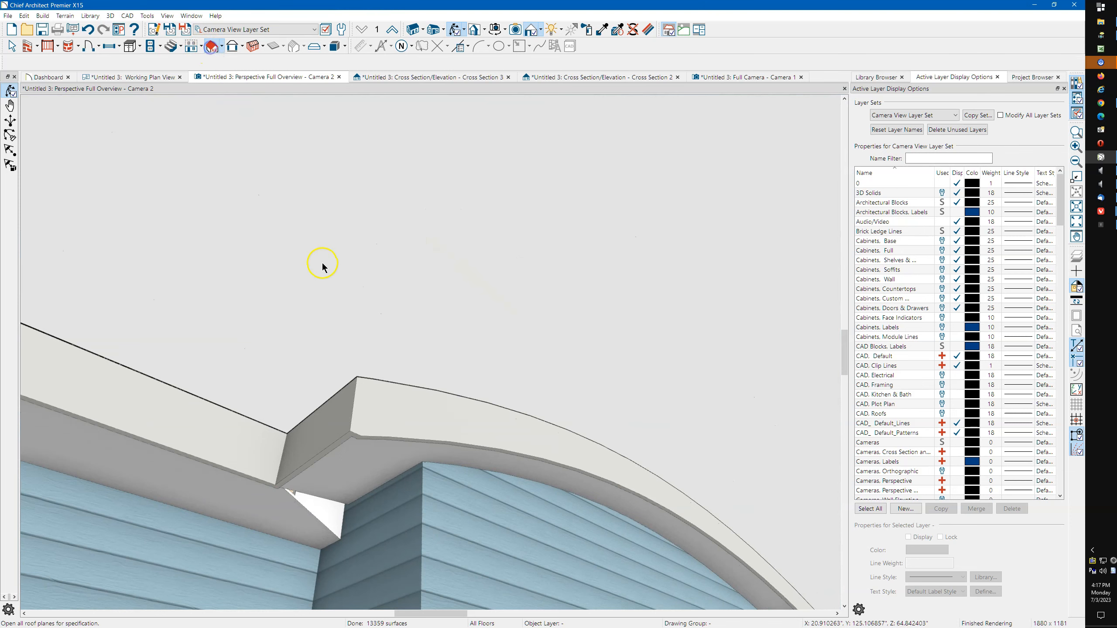
left_click(456, 131)
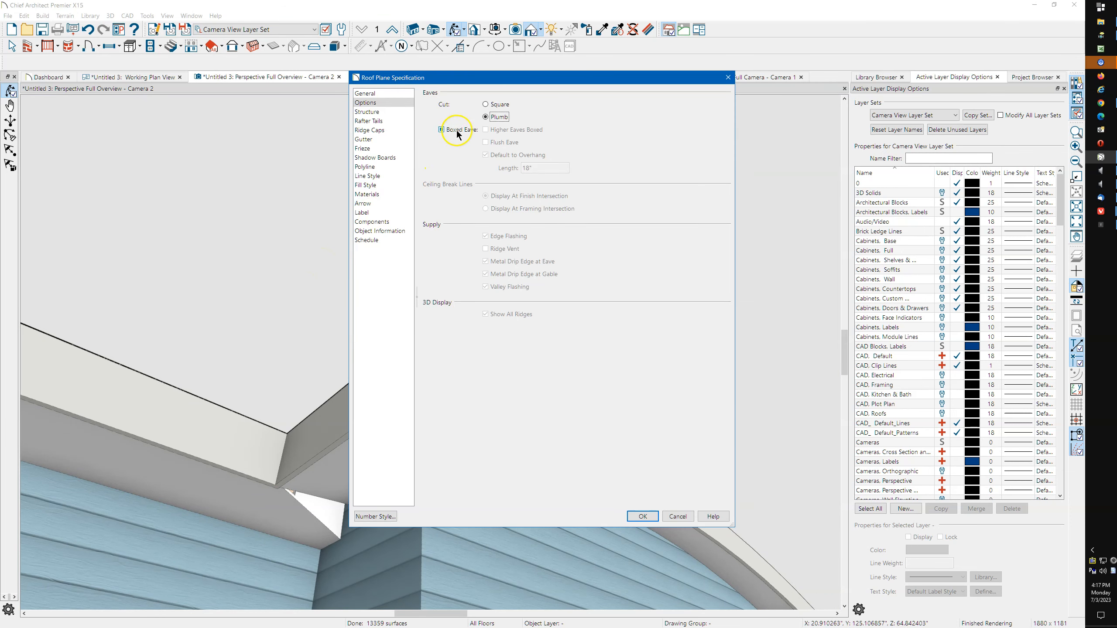
left_click(643, 517)
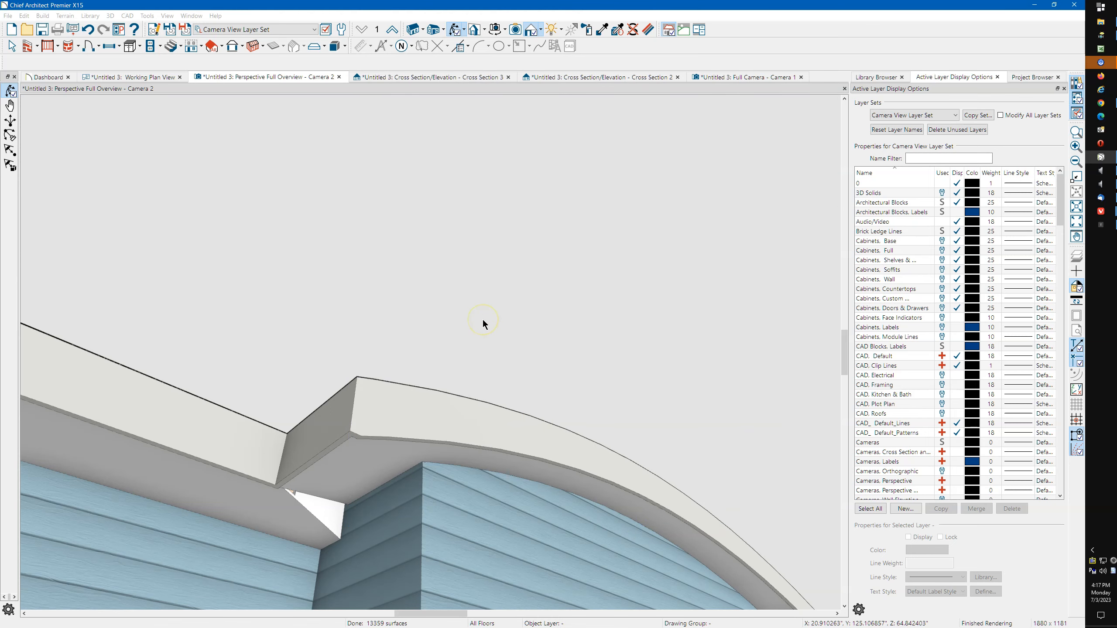
left_click_drag(372, 496, 324, 469)
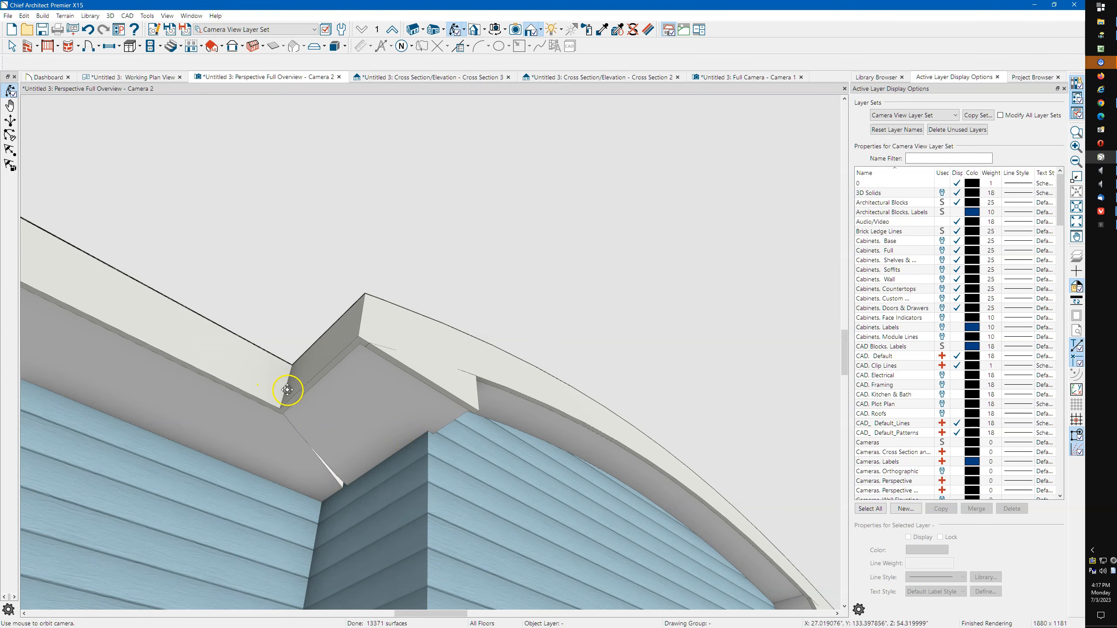
In the plan view, stretch the main roof cut-out's front right corner about 1'-5" outward to the curved roof plane's right corner
left_click(151, 77)
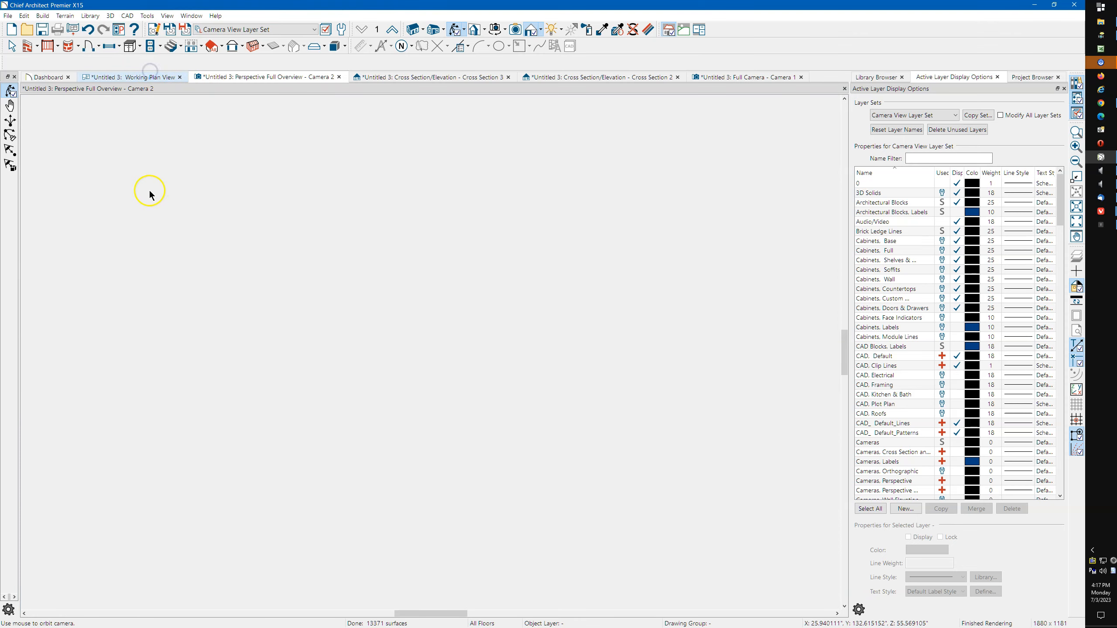
scroll(107, 238, "down", 8)
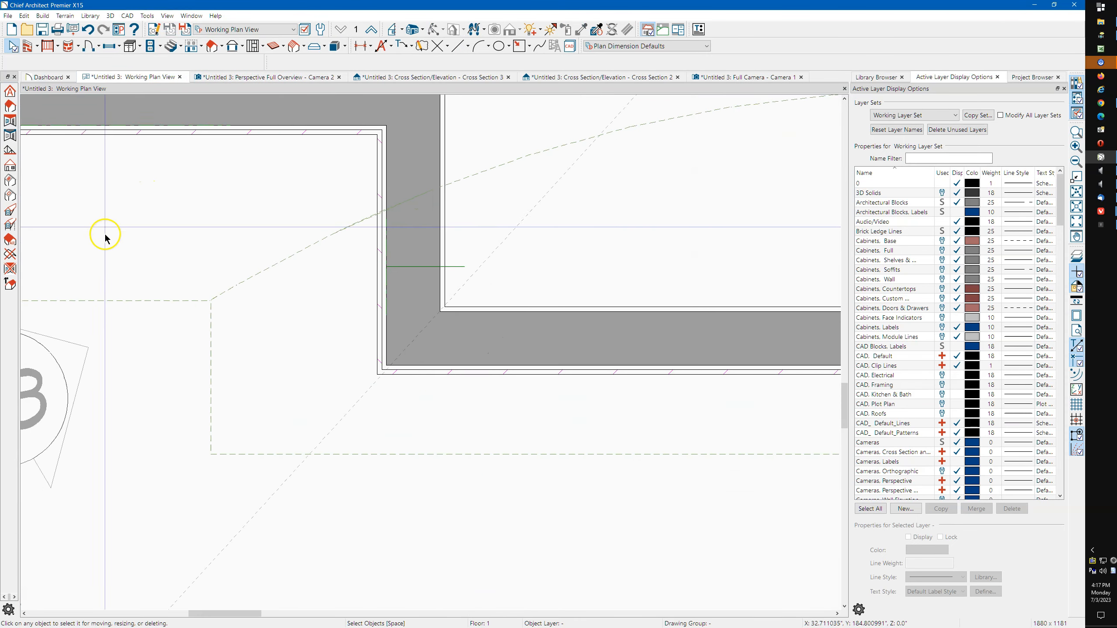
scroll(399, 238, "up", 4)
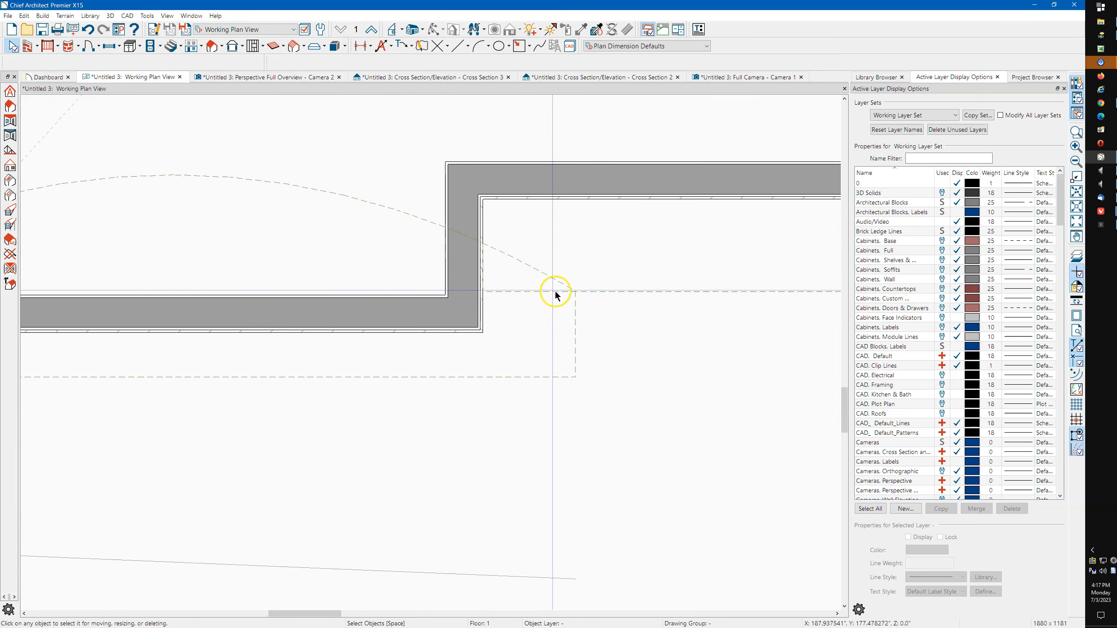
left_click(608, 292)
left_click_drag(607, 291, 575, 291)
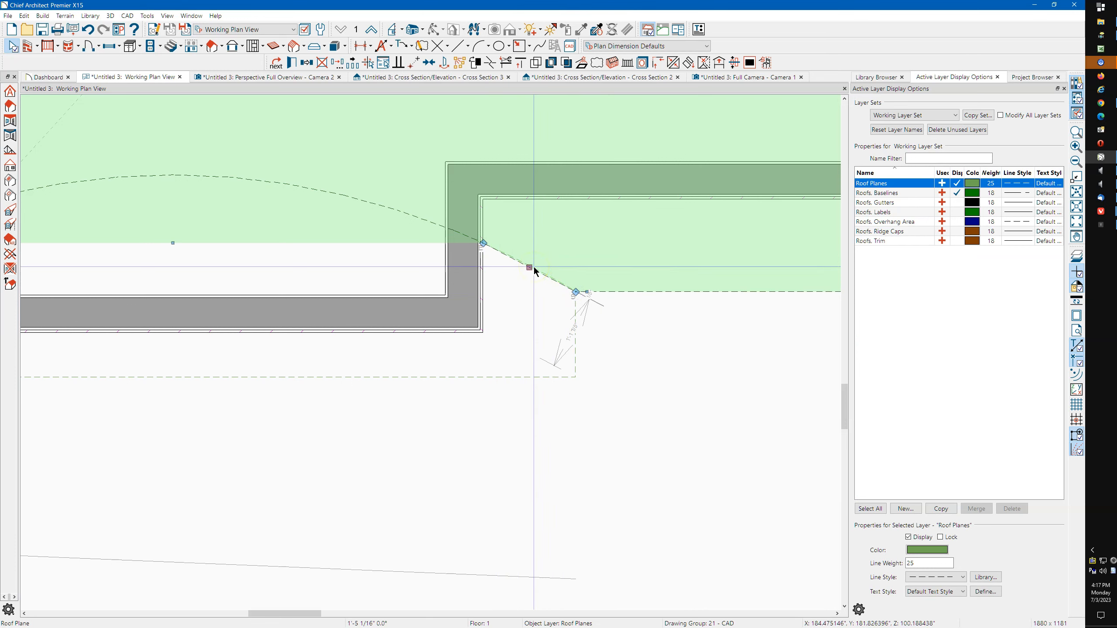
Join the main roof's slanted edge right of the bump-out to the curved roof plane
left_click(533, 263)
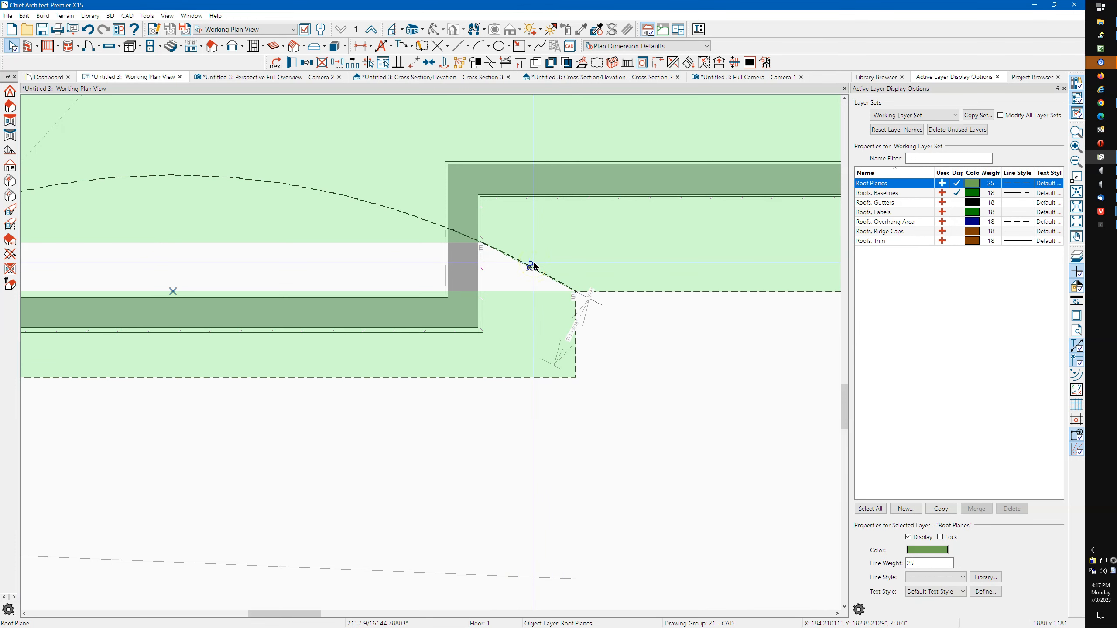
left_click(533, 263)
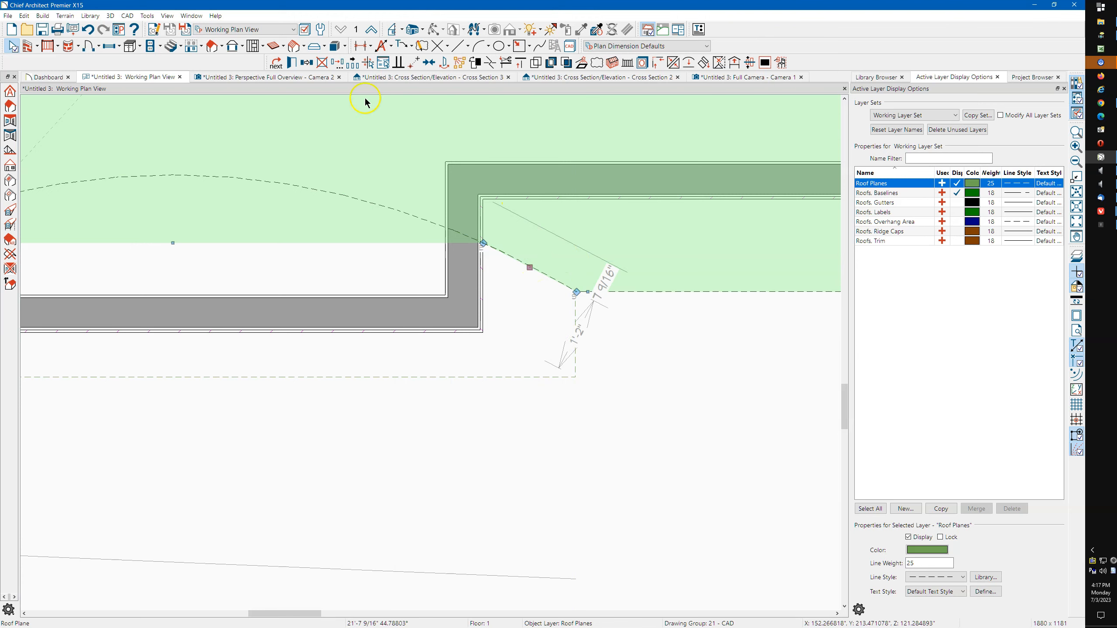
left_click(322, 62)
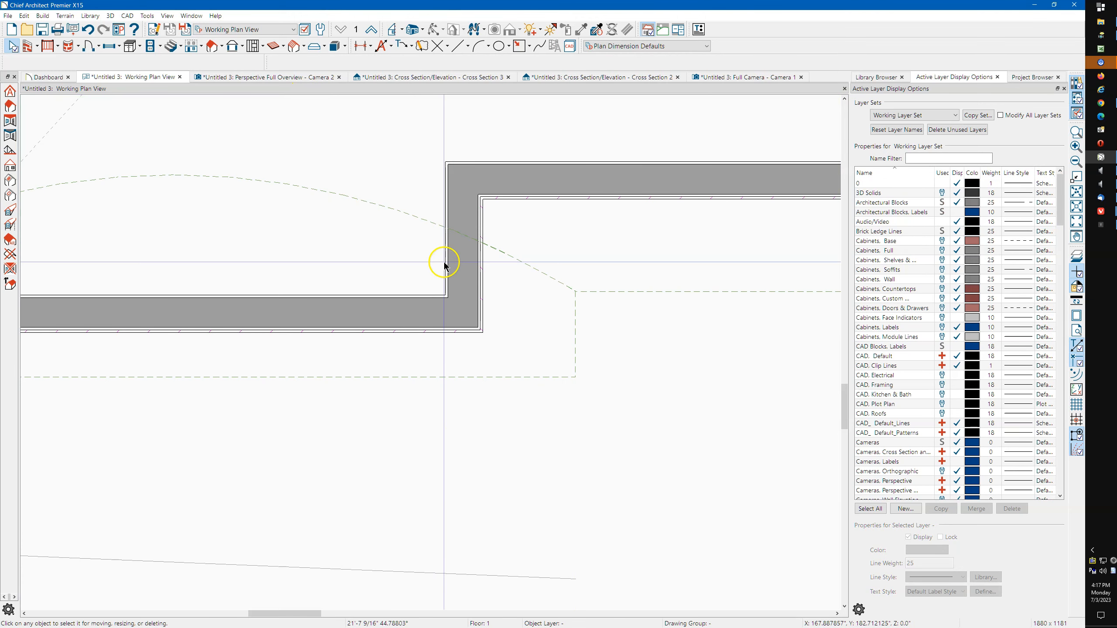
scroll(573, 336, "down", 3)
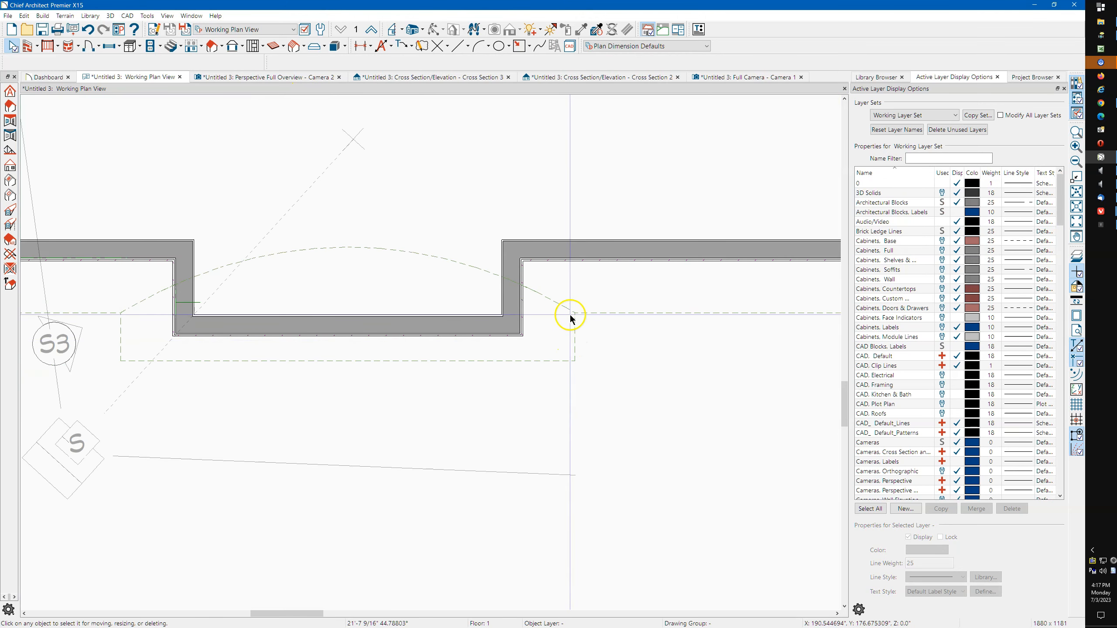
Examine the soffit gap at the bump-out's inside corner in the perspective view
left_click(274, 77)
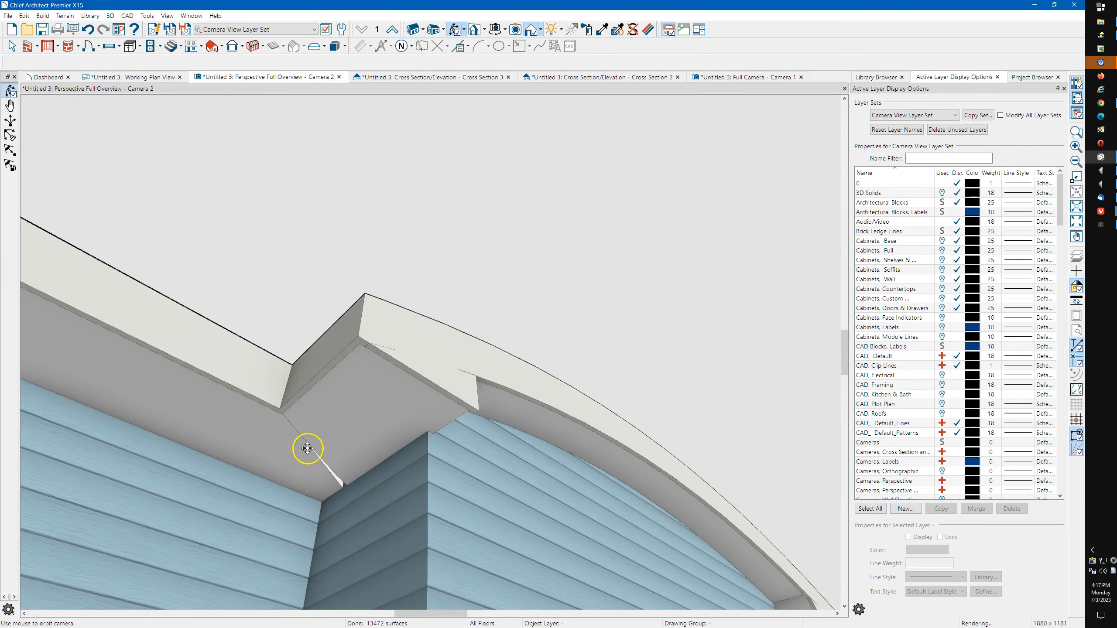
left_click_drag(334, 432, 534, 502)
left_click_drag(533, 501, 528, 502)
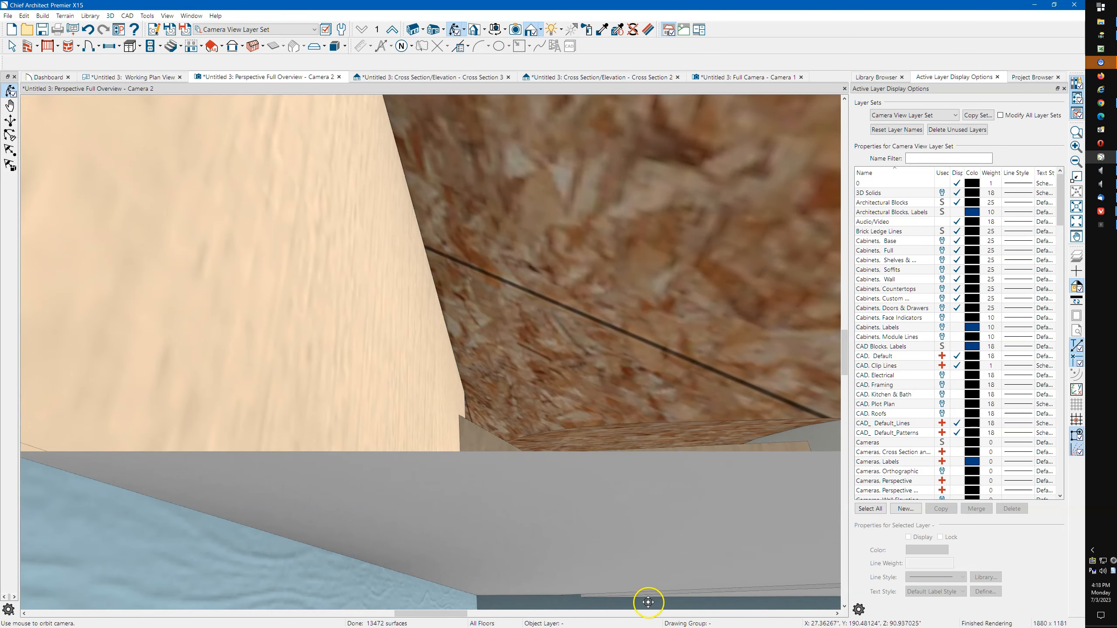
left_click_drag(596, 536, 538, 531)
left_click_drag(411, 496, 573, 502)
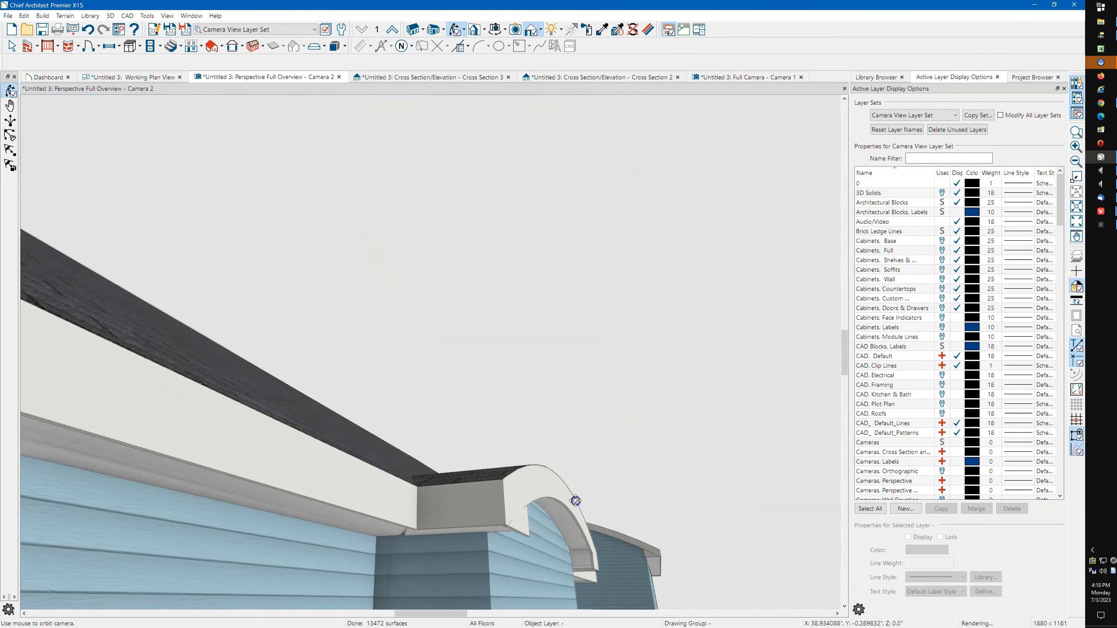
In the plan view, move the Cross Section 3 camera about 2'-2" toward the bump-out's side wall and display its section view
left_click(156, 77)
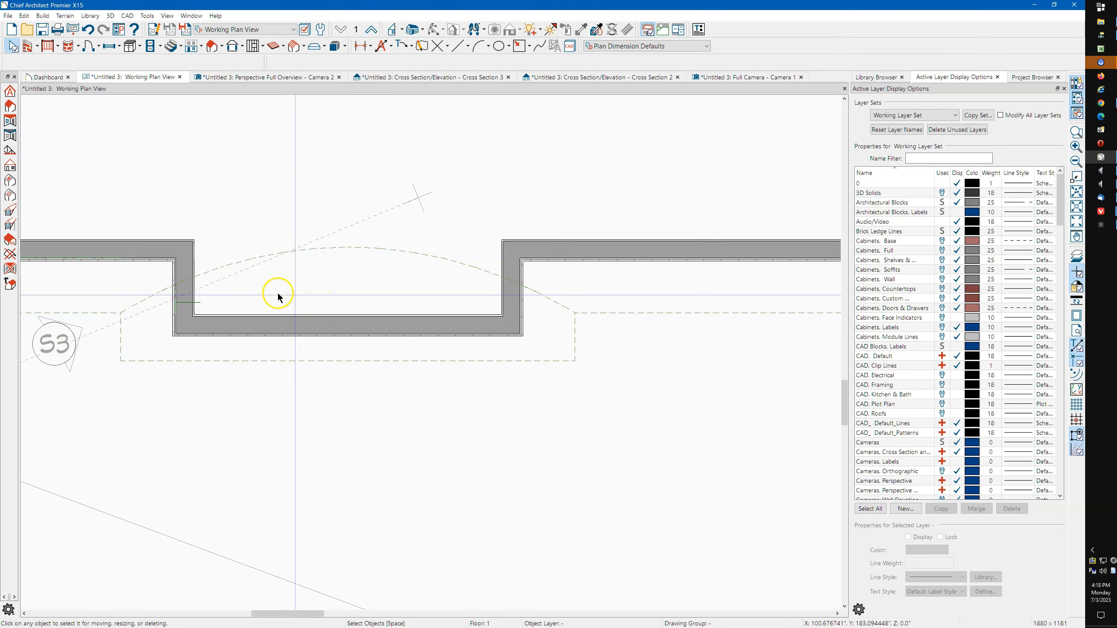
scroll(55, 303, "up", 4)
scroll(418, 404, "down", 3)
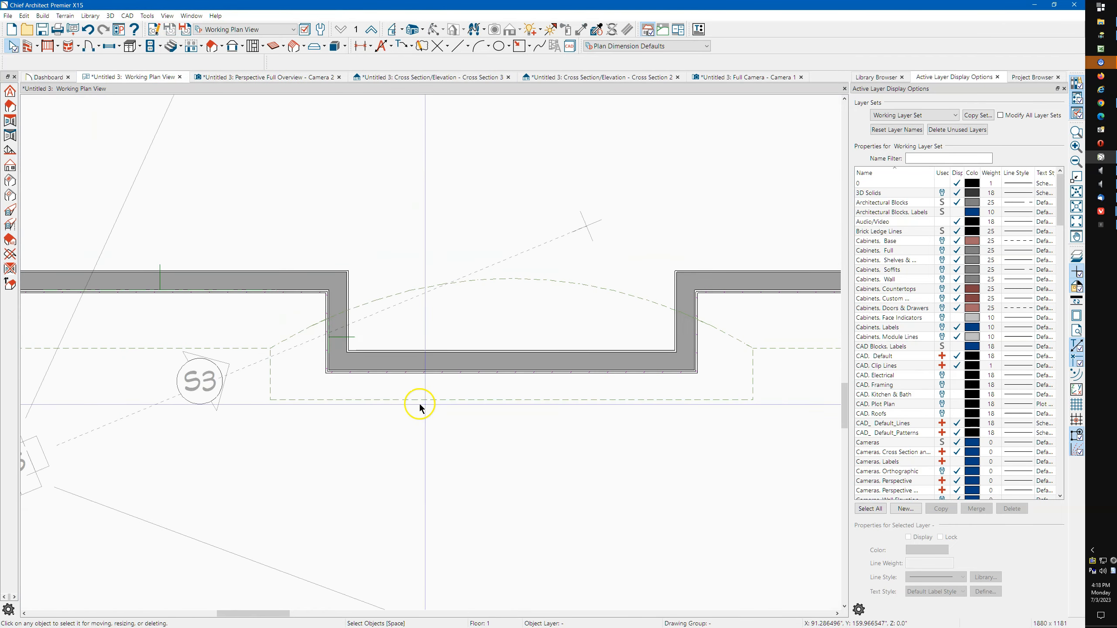
left_click(233, 398)
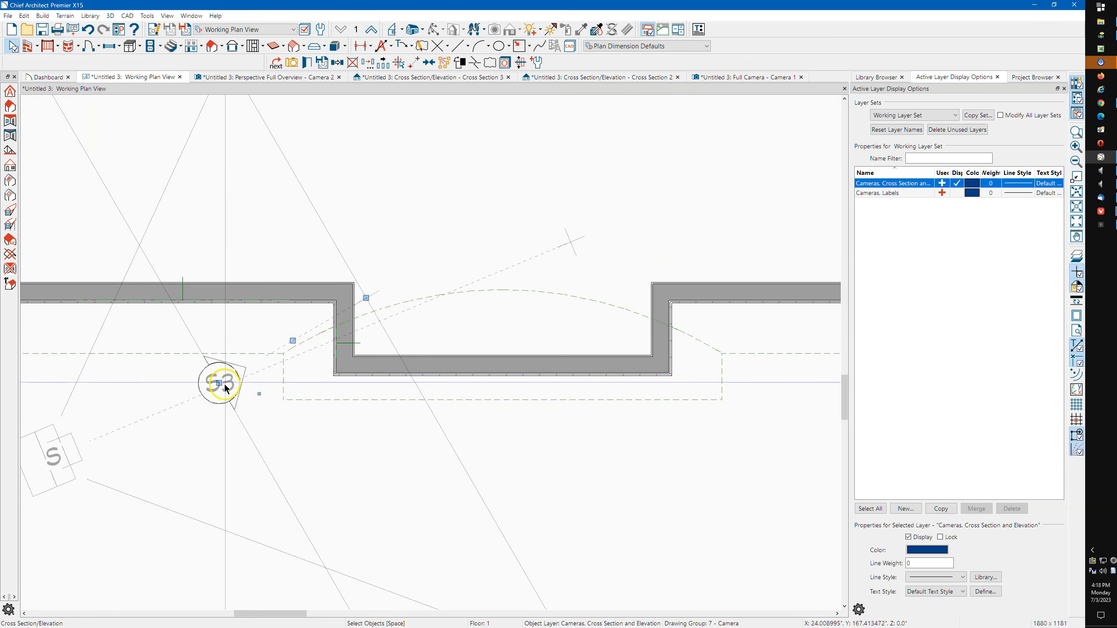
left_click_drag(220, 383, 299, 336)
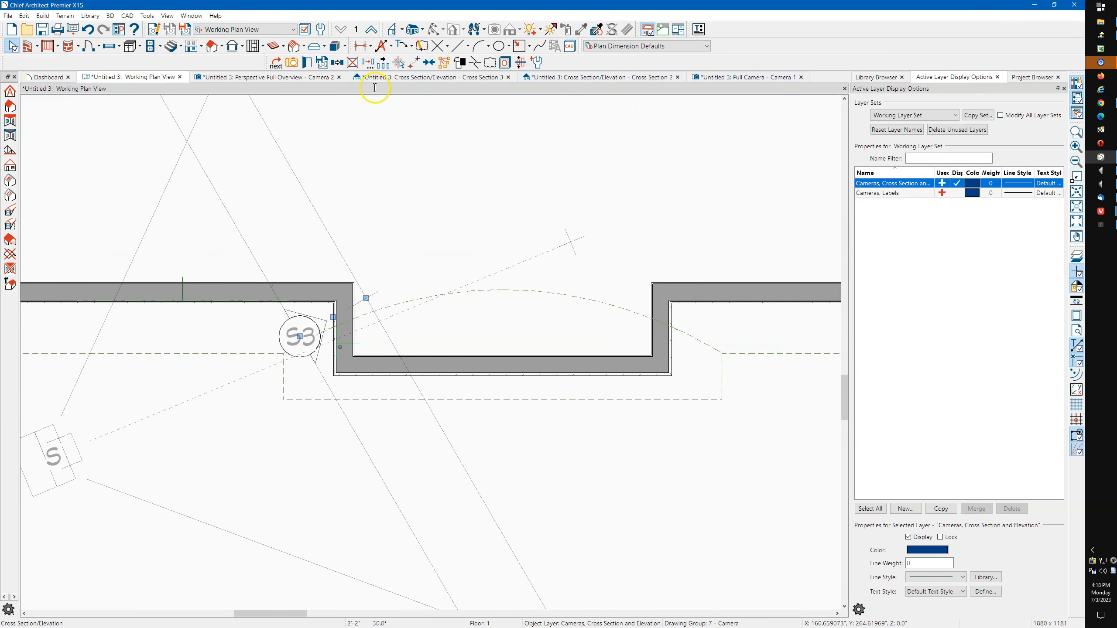
left_click(421, 77)
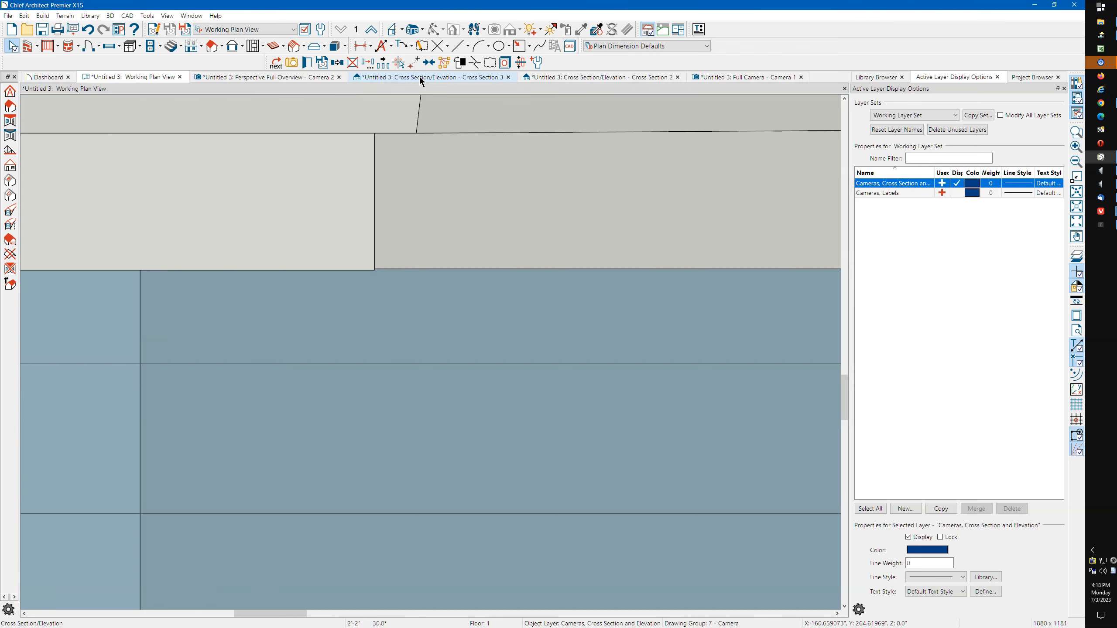
scroll(519, 333, "down", 1)
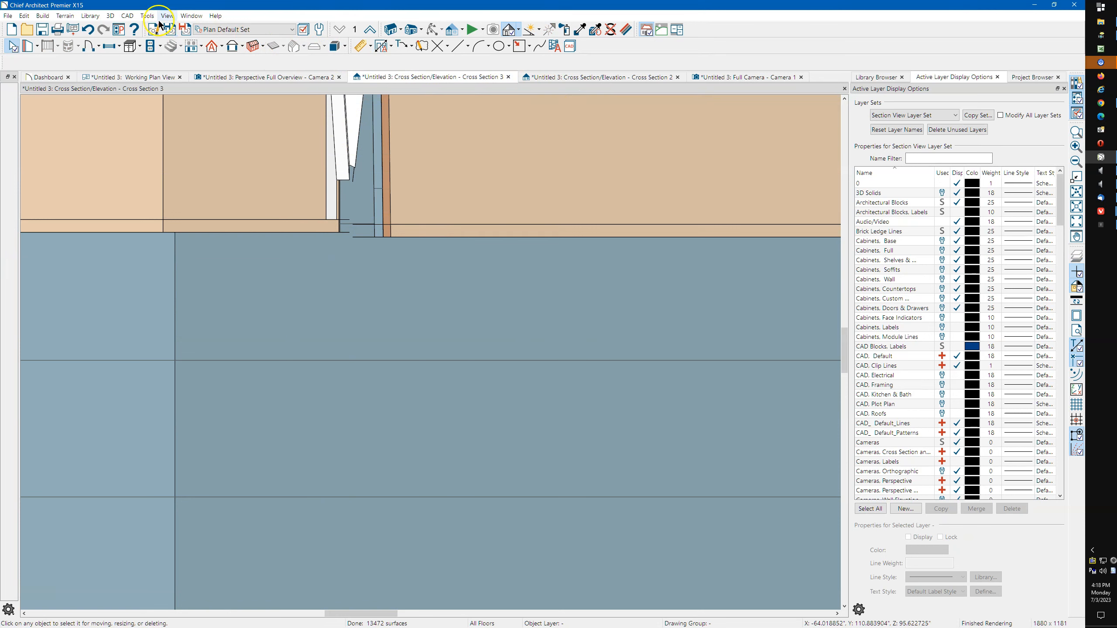
Create a CAD detail from the section view and extend the left soffit's bottom line past the start of the right soffit
left_click(124, 17)
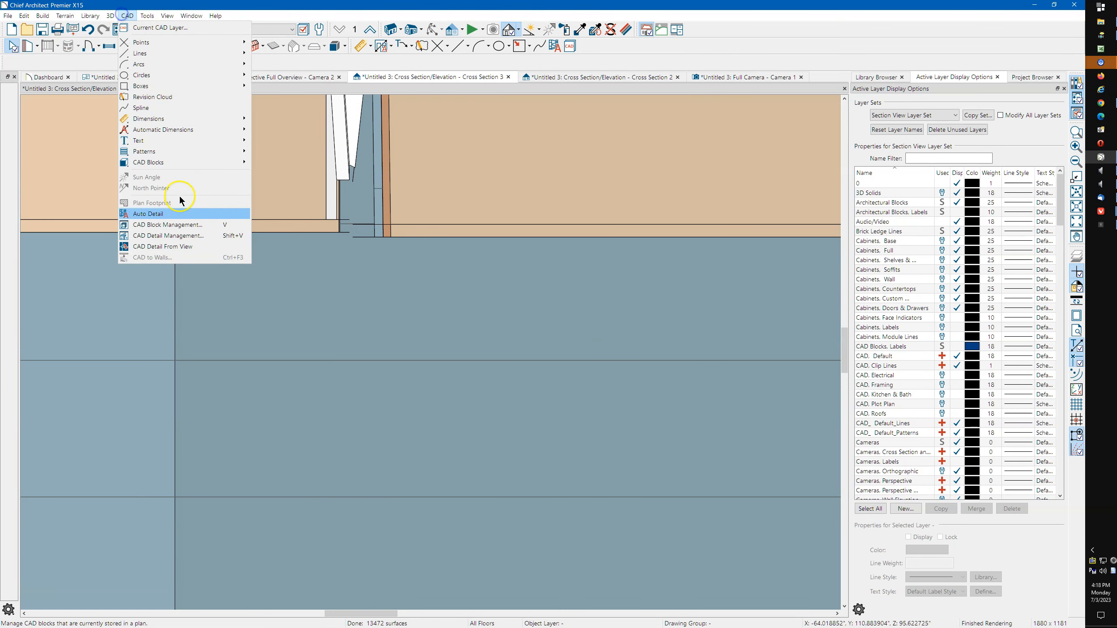
left_click(167, 242)
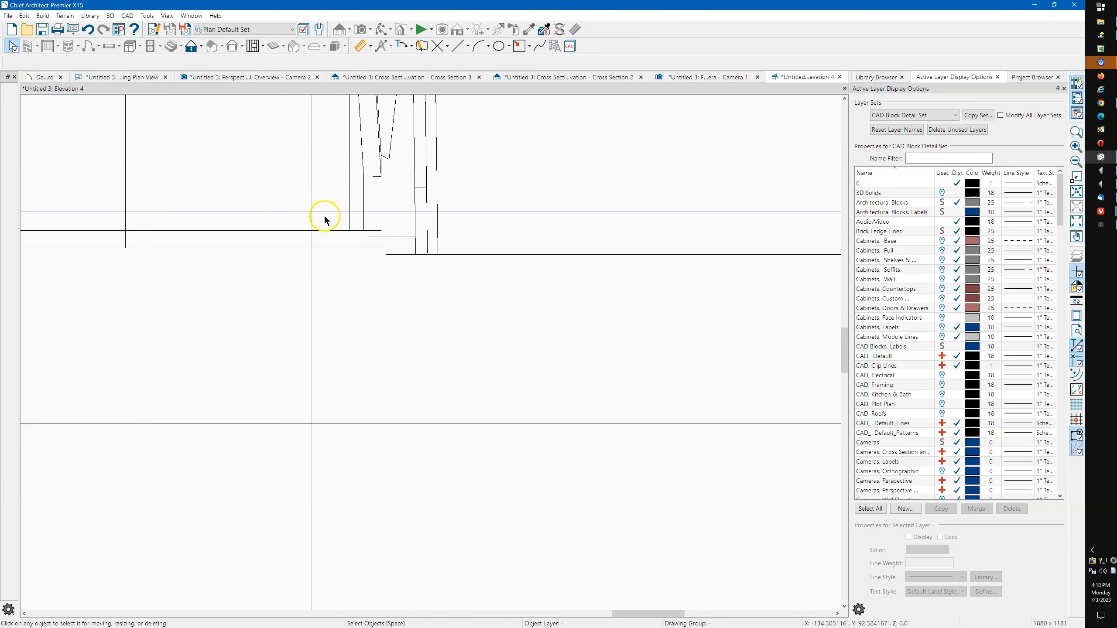
scroll(391, 266, "up", 4)
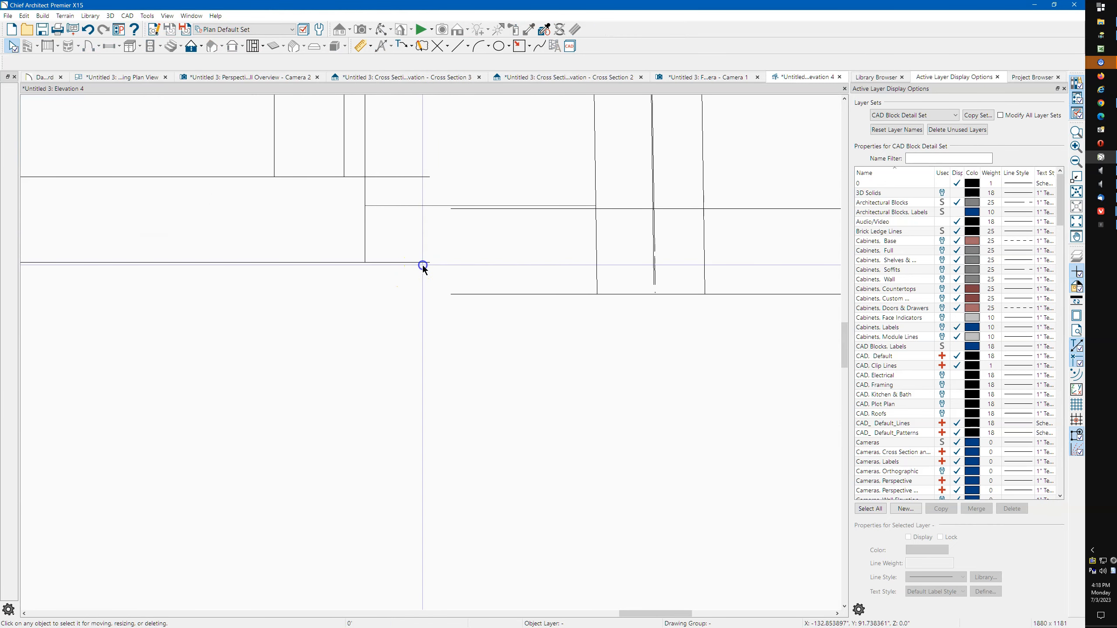
left_click(437, 263)
mouse_move(435, 263)
left_mouse_down()
mouse_move(520, 261)
mouse_move(498, 259)
mouse_move(502, 291)
mouse_move(479, 283)
left_mouse_up()
Draw a vertical line between the two soffit bottom lines, copy its exact length and close the CAD detail
left_click(458, 46)
double_click(497, 281)
left_click(538, 278)
right_click(520, 280)
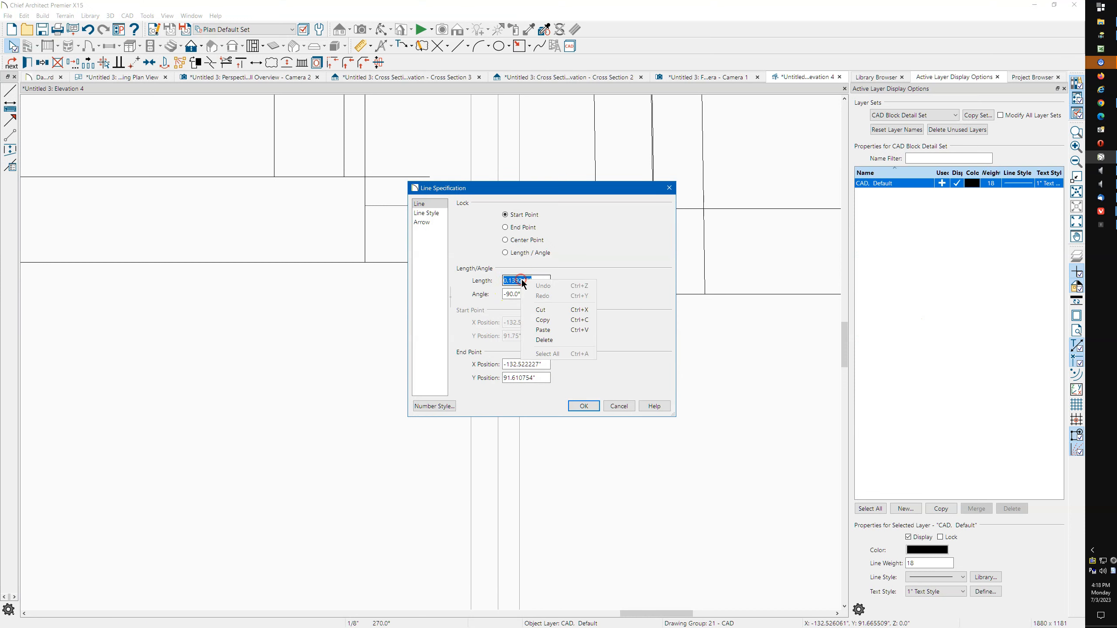
left_click(550, 320)
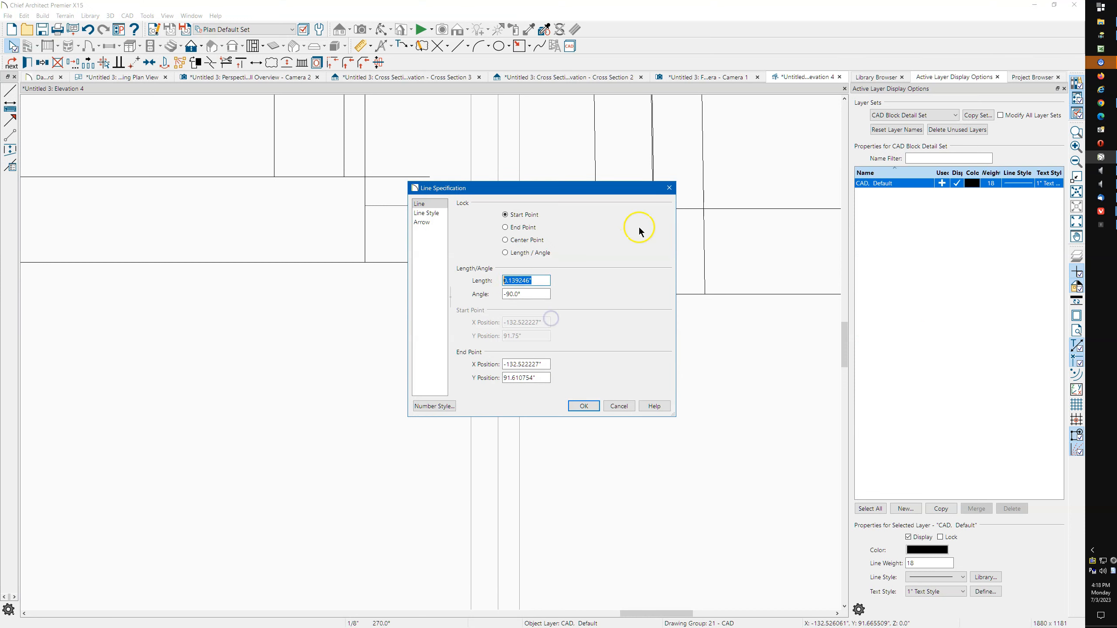
left_click(674, 188)
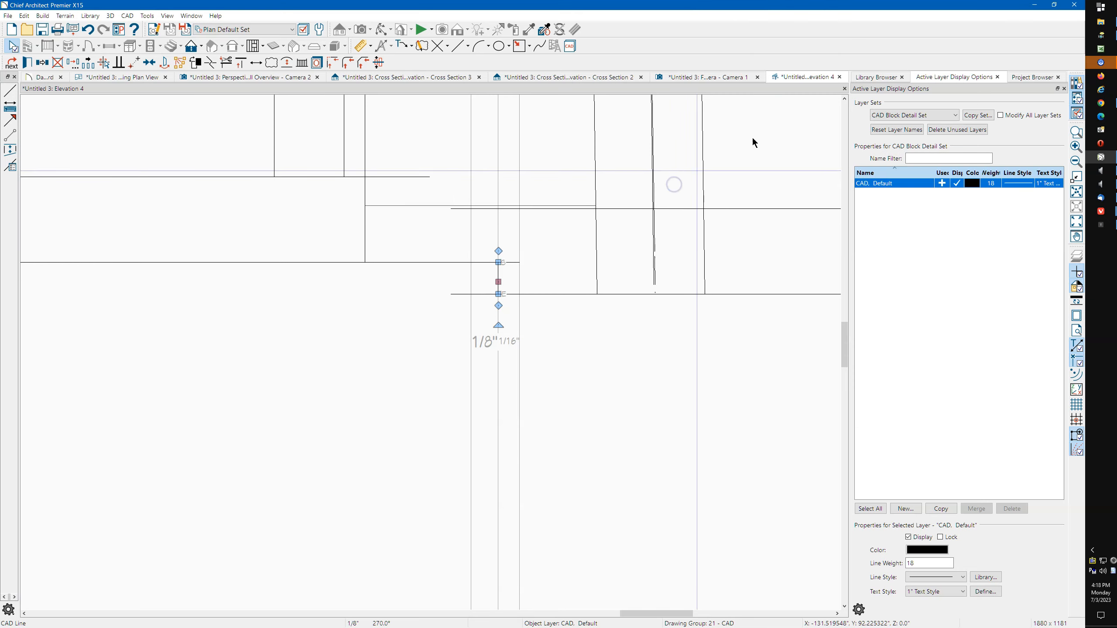
left_click(840, 77)
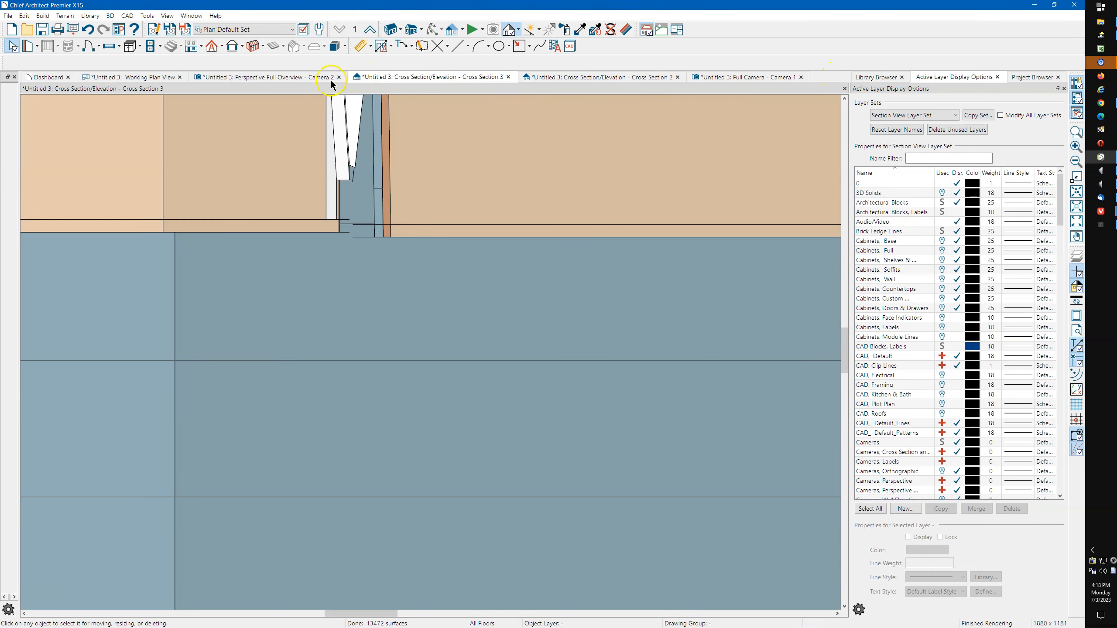
In the perspective view, set the curved bump-out roof plane's eave sub fascia depth to 5.5"-0.139246" and inspect the inside corner
left_click(241, 78)
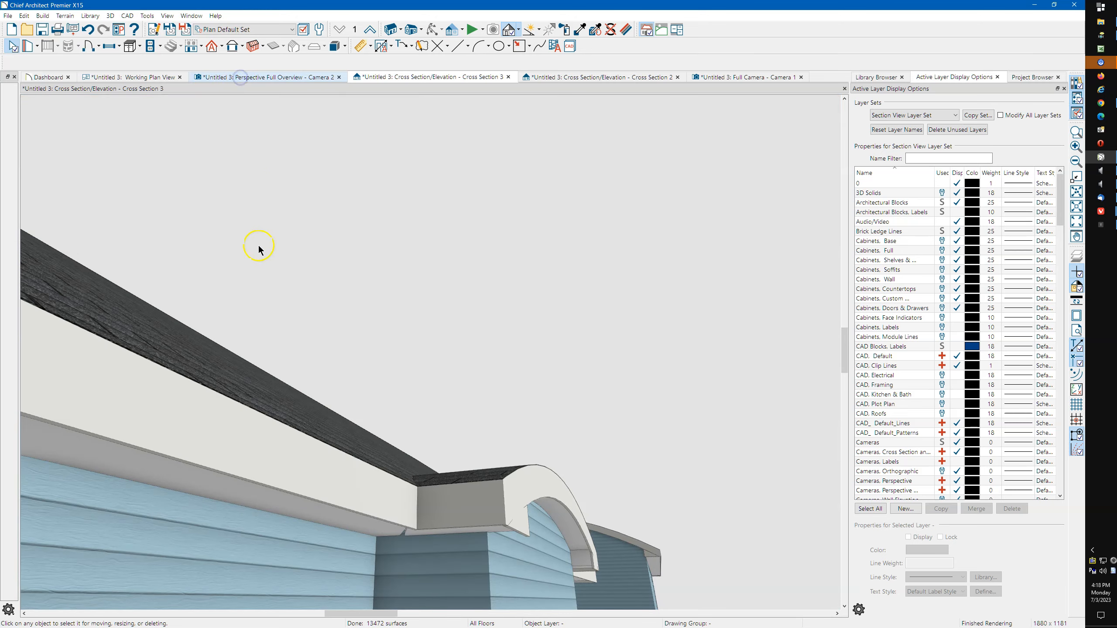
left_click(489, 510)
double_click(488, 511)
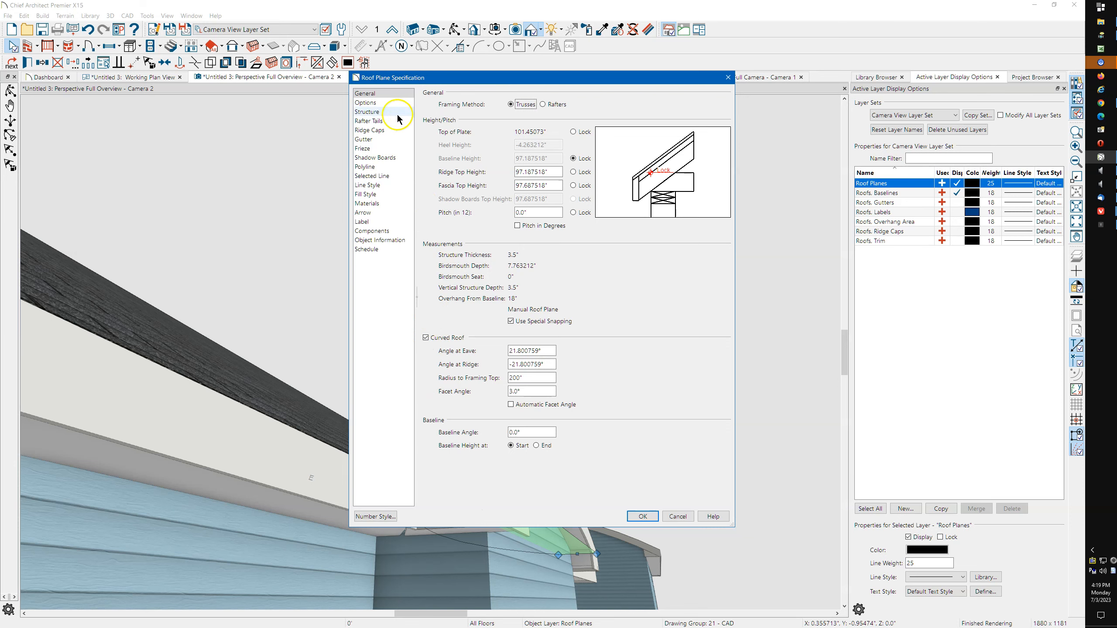
left_click(379, 112)
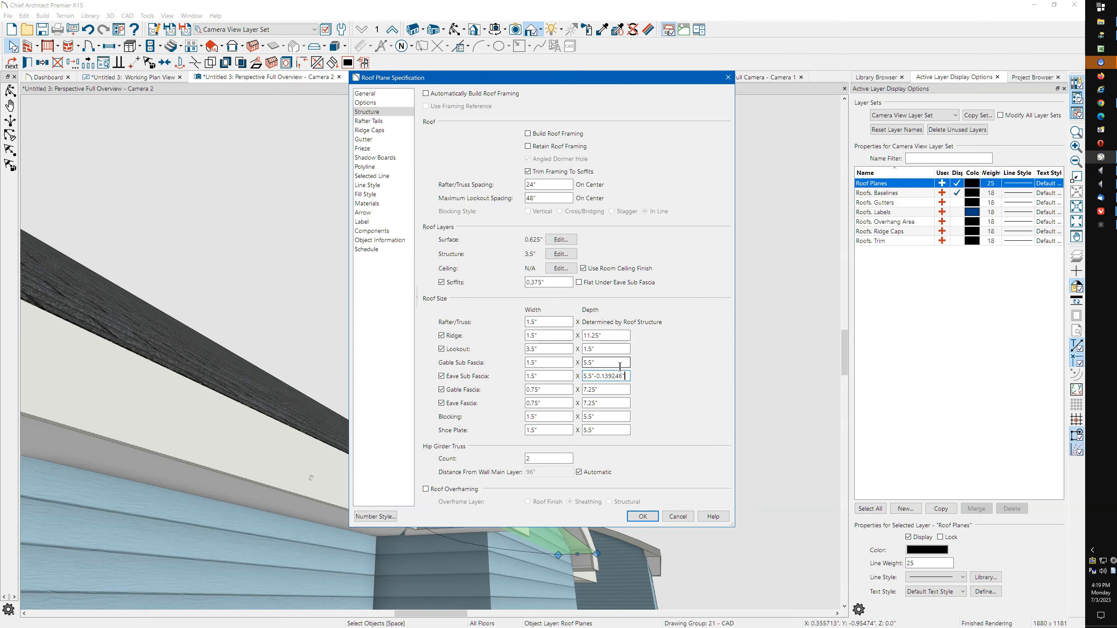
left_click(642, 518)
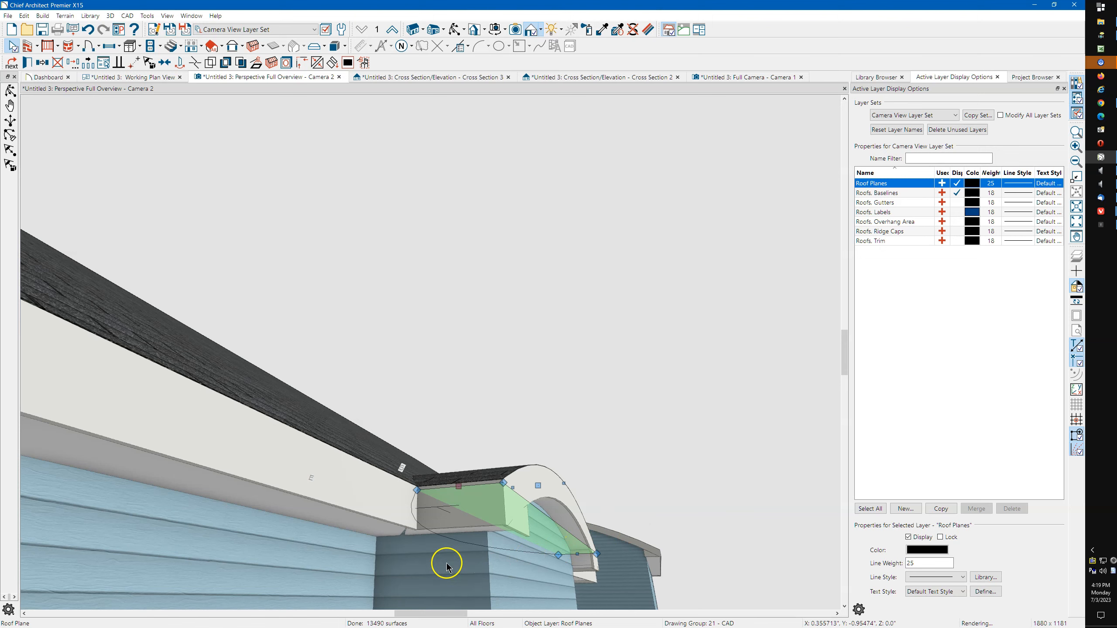
scroll(415, 536, "up", 2)
scroll(415, 540, "up", 3)
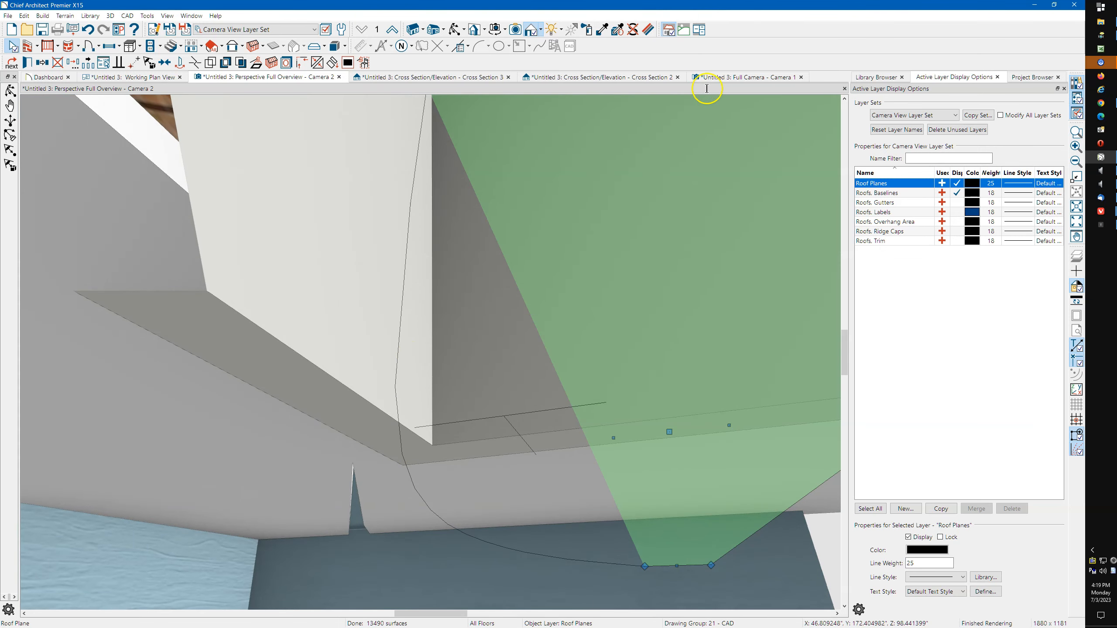
In the working plan view, rejoin the bump-out roof plane's upper edge to the main roof along the curved opening
left_click(726, 78)
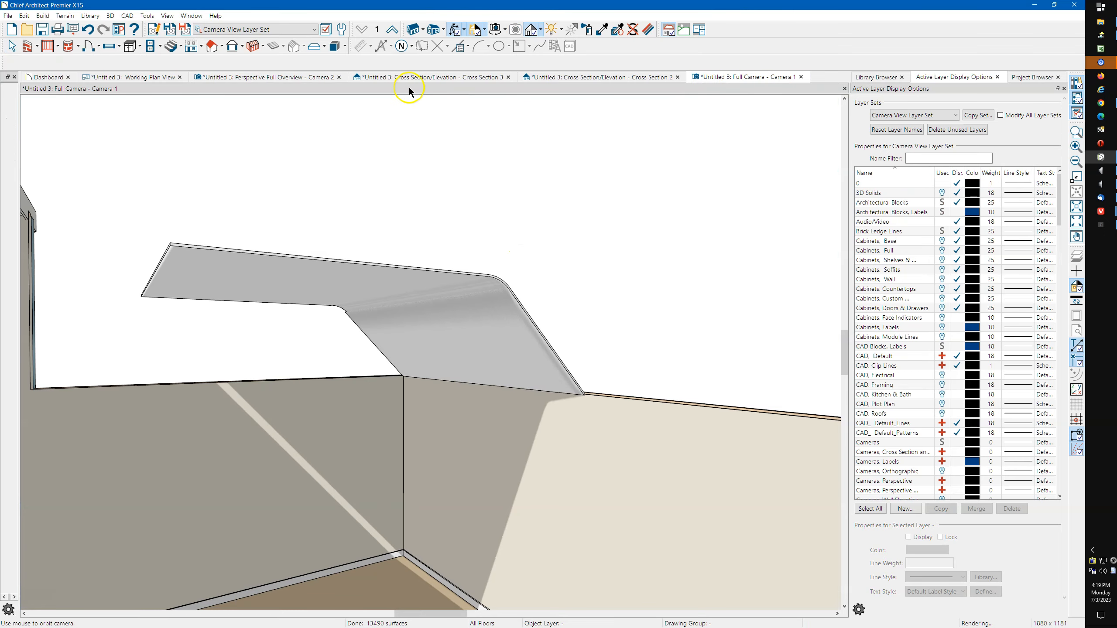
left_click(415, 77)
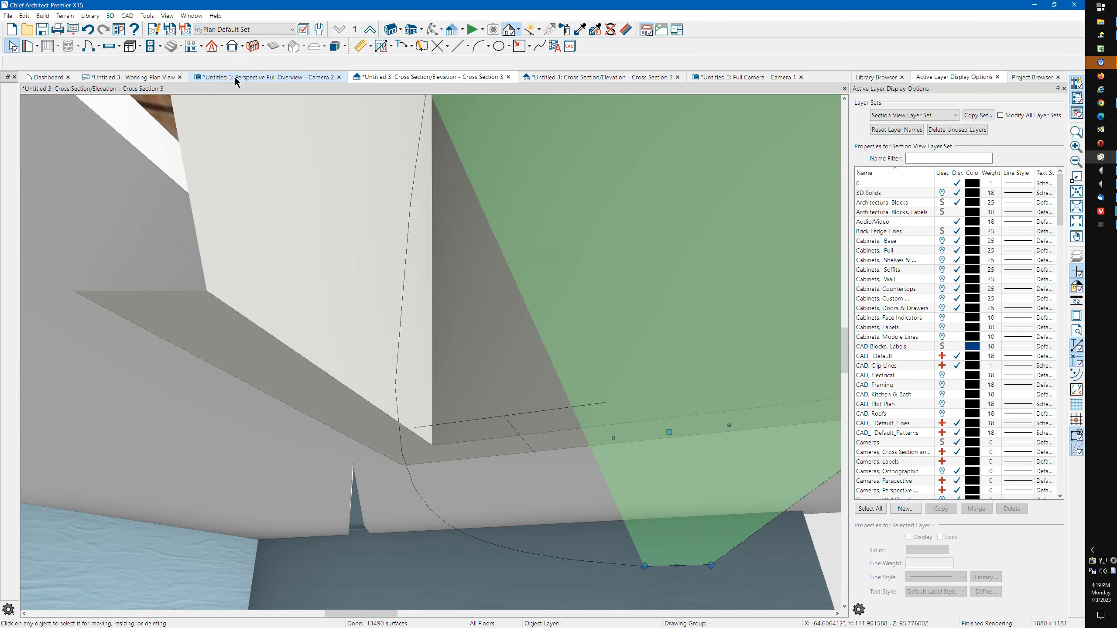
left_click(235, 77)
left_click(148, 75)
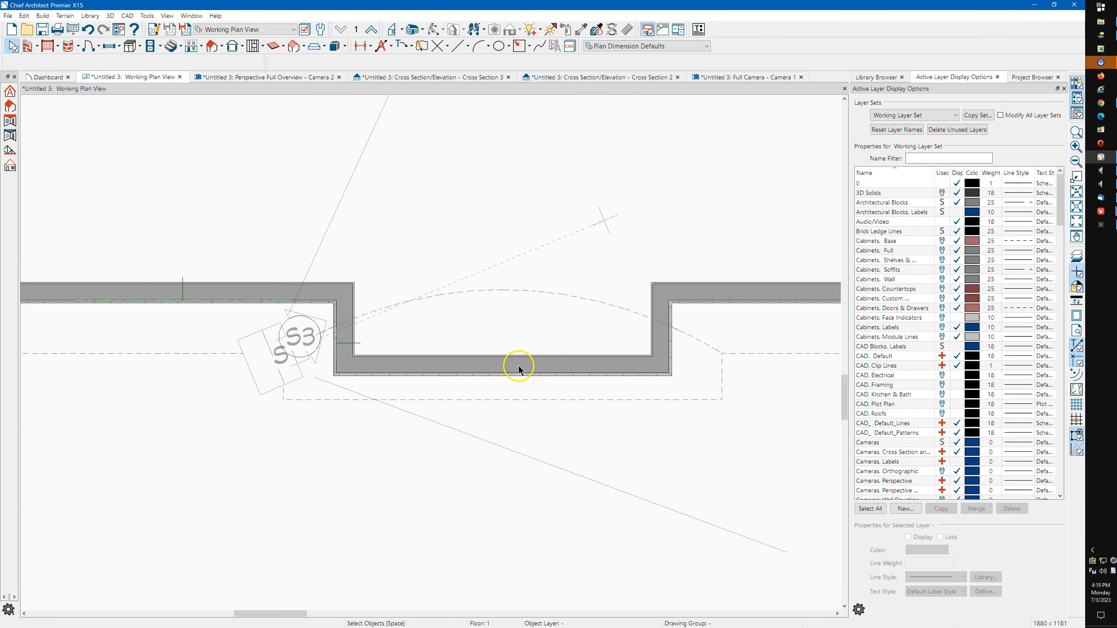
scroll(528, 368, "down", 1)
scroll(371, 345, "up", 3)
scroll(397, 327, "up", 2)
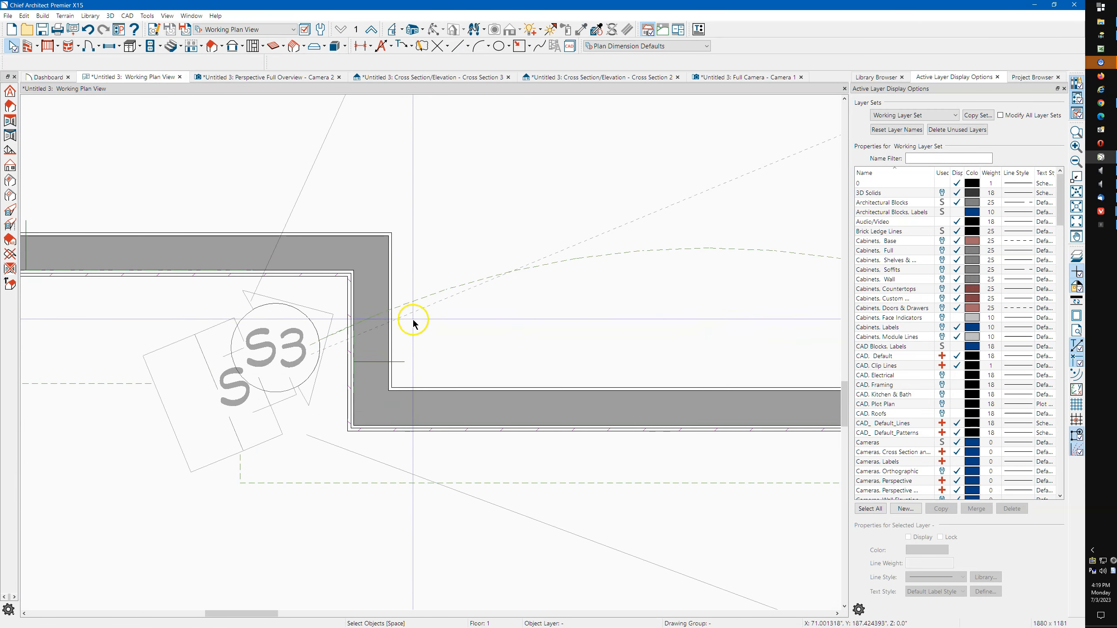
left_click(319, 471)
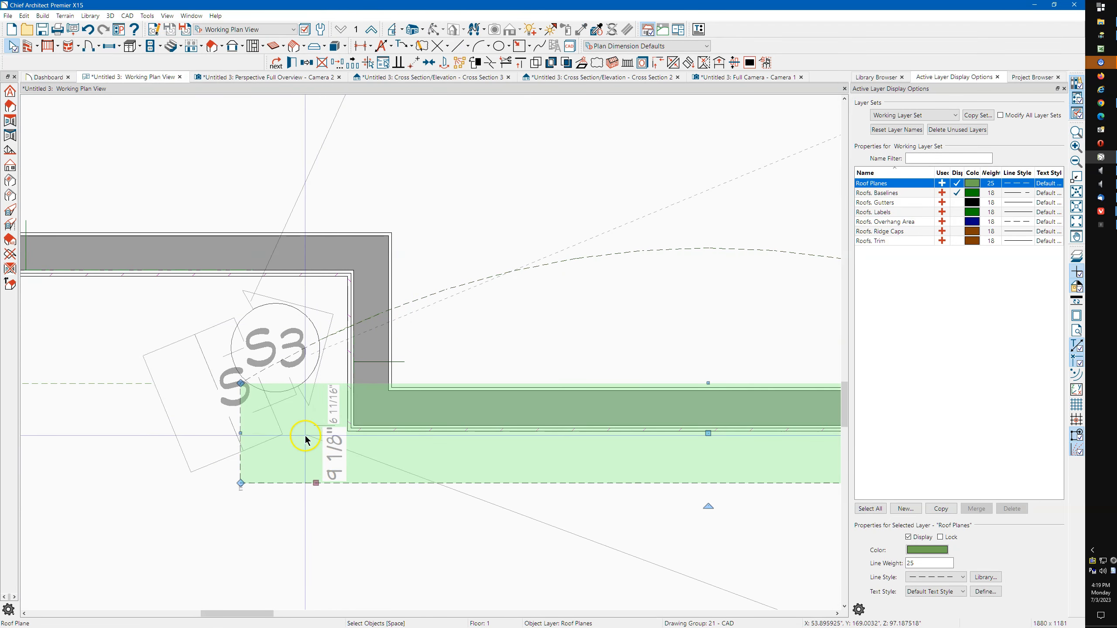
scroll(249, 418, "down", 2)
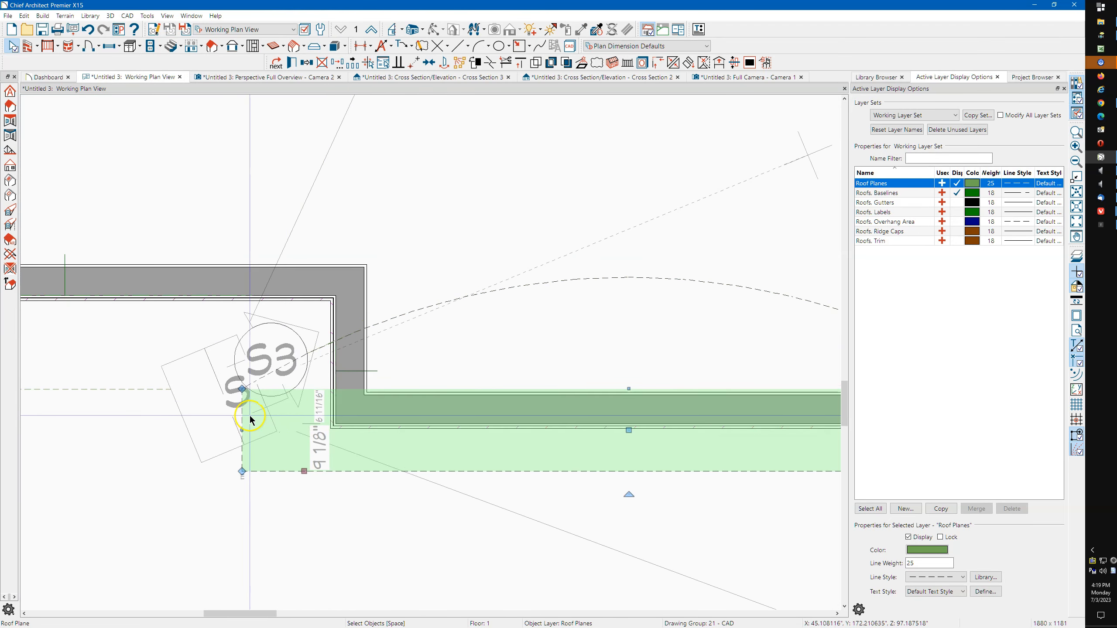
left_click(562, 393)
left_click_drag(562, 368, 558, 304)
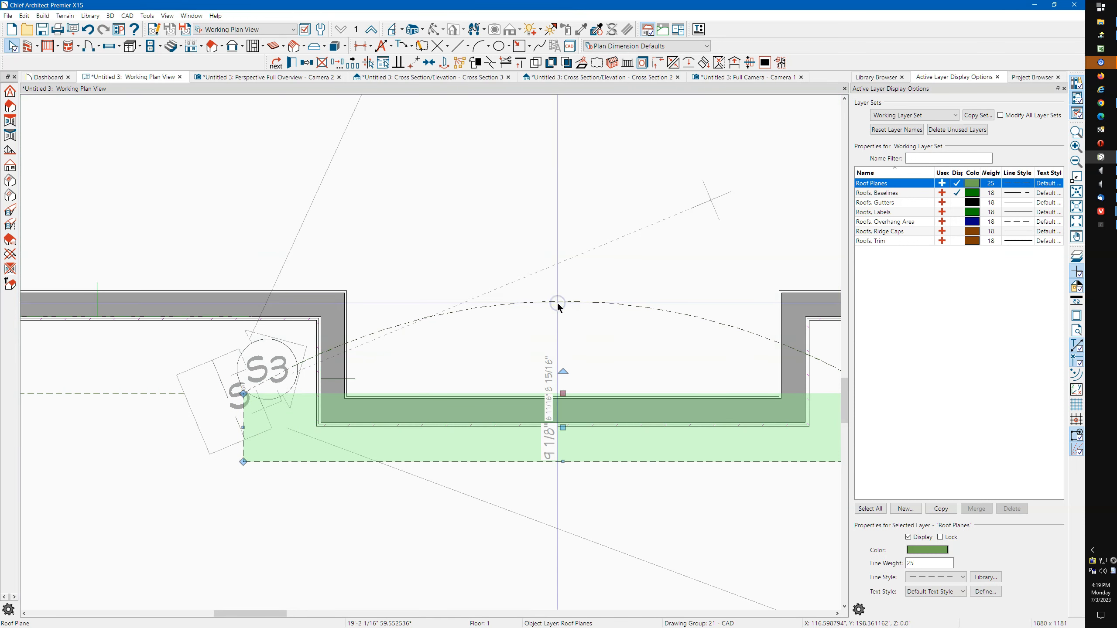
In the perspective overview, inspect the soffit and fascia at the bump-out's inside corner from inside and from below
left_click(298, 80)
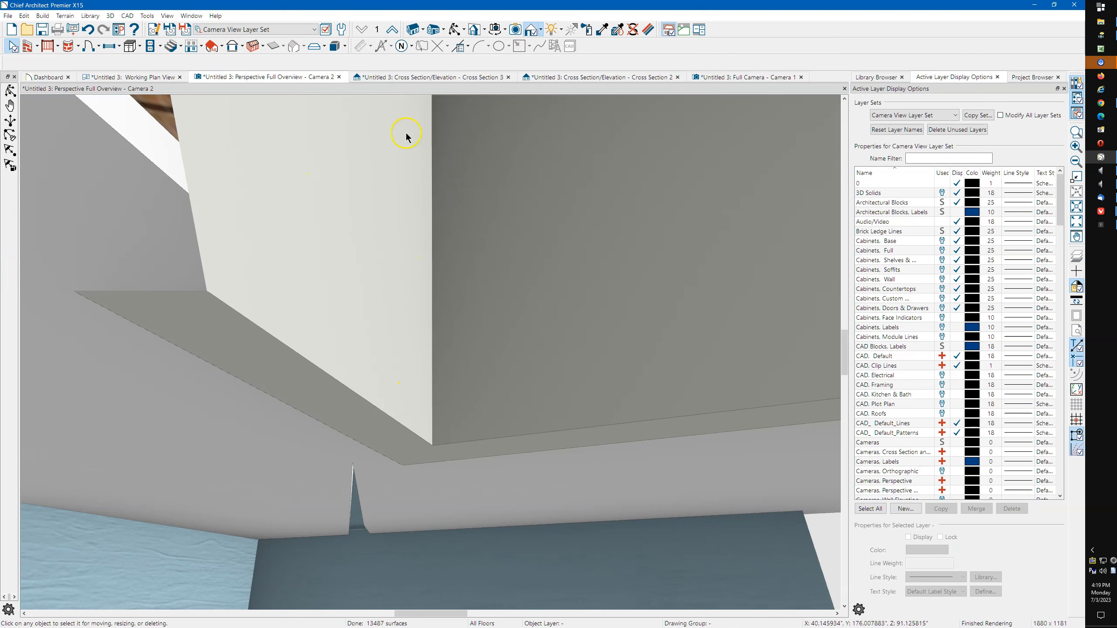
left_click(454, 30)
left_click_drag(373, 458, 417, 494)
middle_click_drag(419, 329, 414, 370)
mouse_move(414, 371)
left_mouse_down()
mouse_move(411, 384)
mouse_move(370, 376)
mouse_move(409, 363)
left_mouse_up()
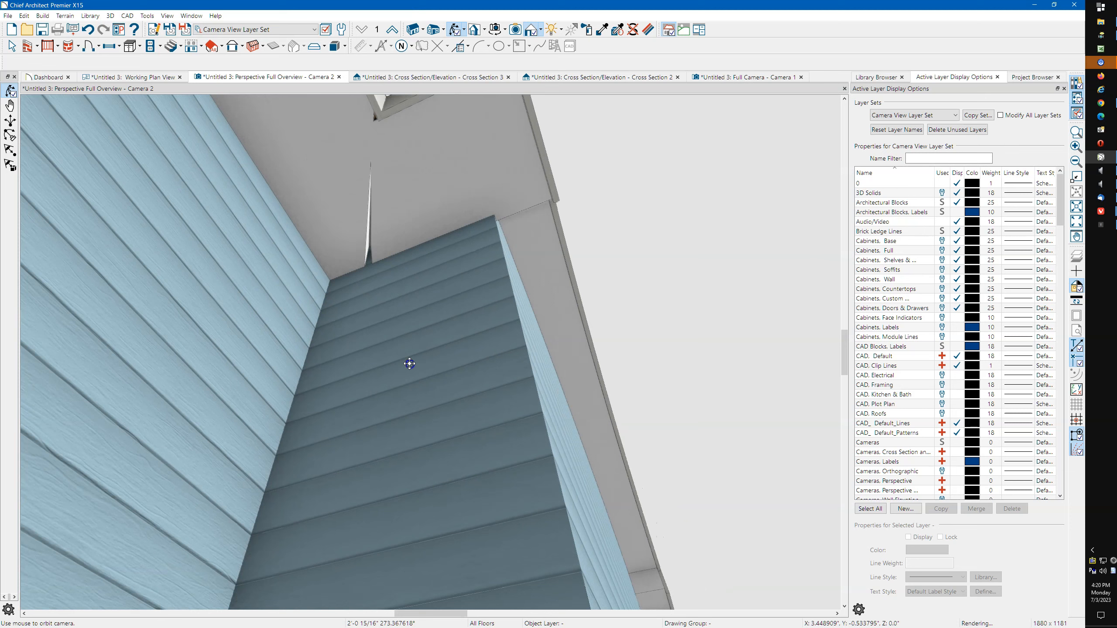
left_click_drag(379, 111, 445, 231)
In the plan view, move the bump-out roof plane's right side edge about 3/16" to meet the main roof's eave corner
left_click(133, 78)
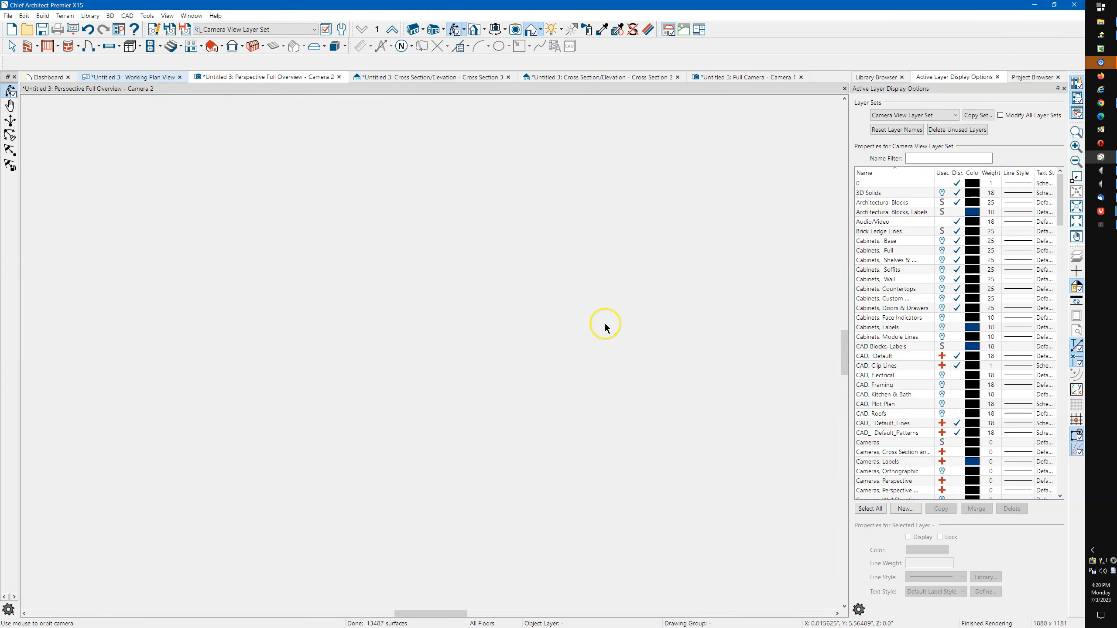
scroll(142, 317, "down", 3)
scroll(501, 361, "up", 3)
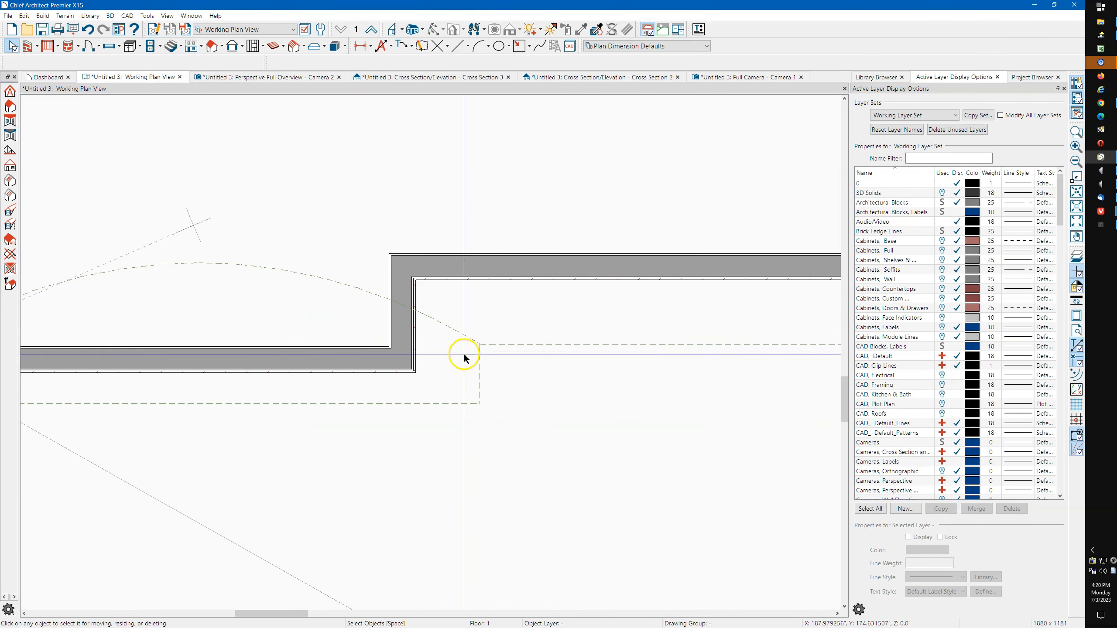
scroll(463, 357, "up", 5)
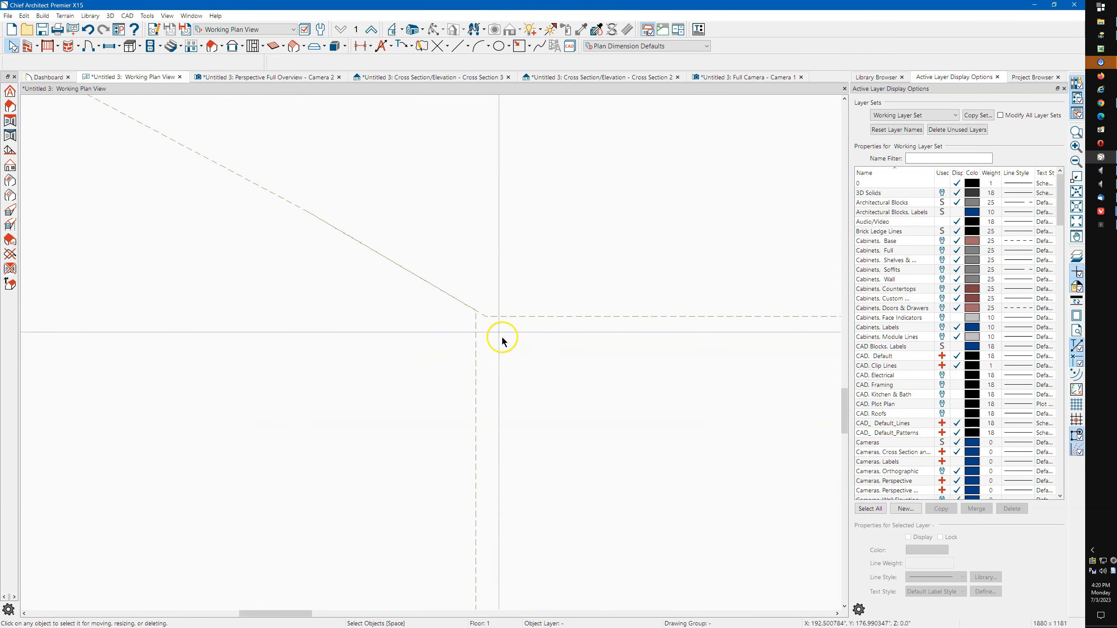
scroll(486, 318, "up", 4)
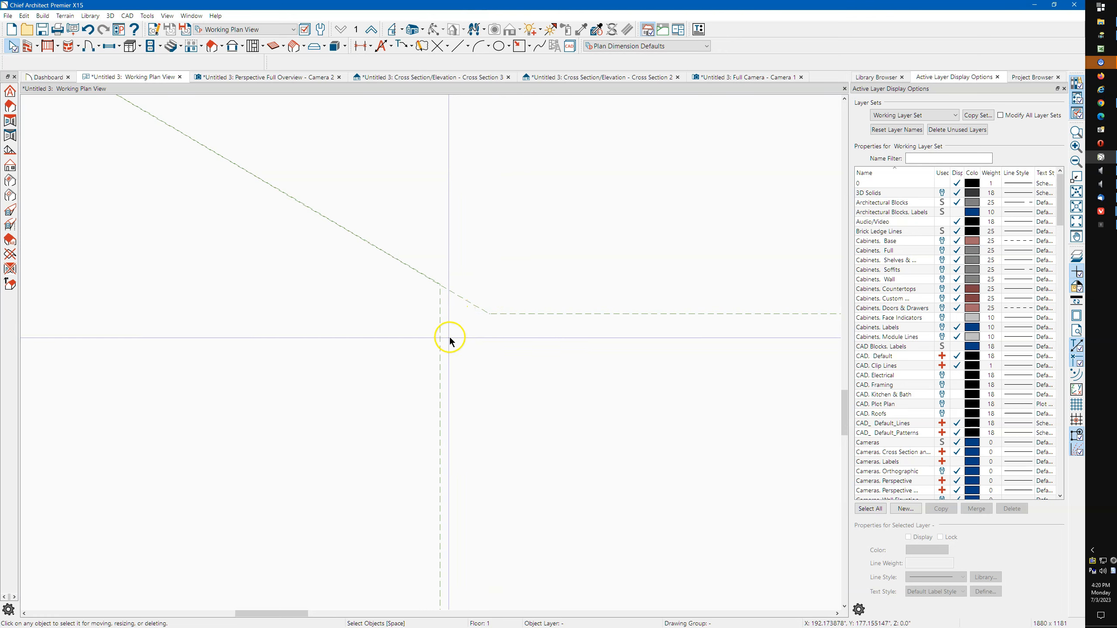
left_click(438, 350)
left_click_drag(439, 349, 488, 317)
left_click(402, 407)
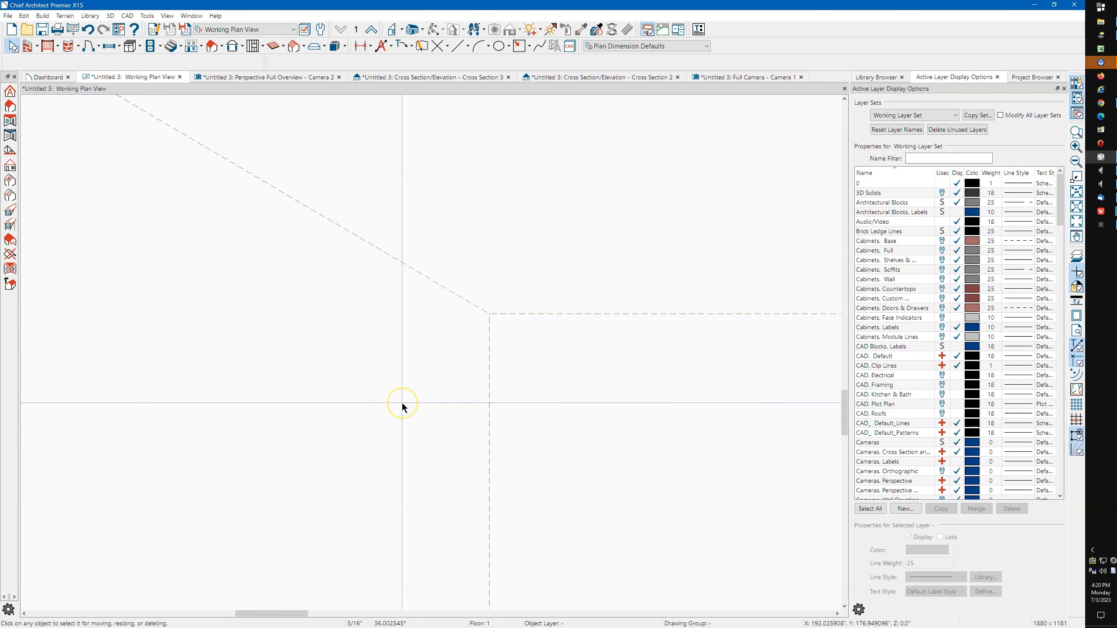
scroll(486, 344, "down", 3)
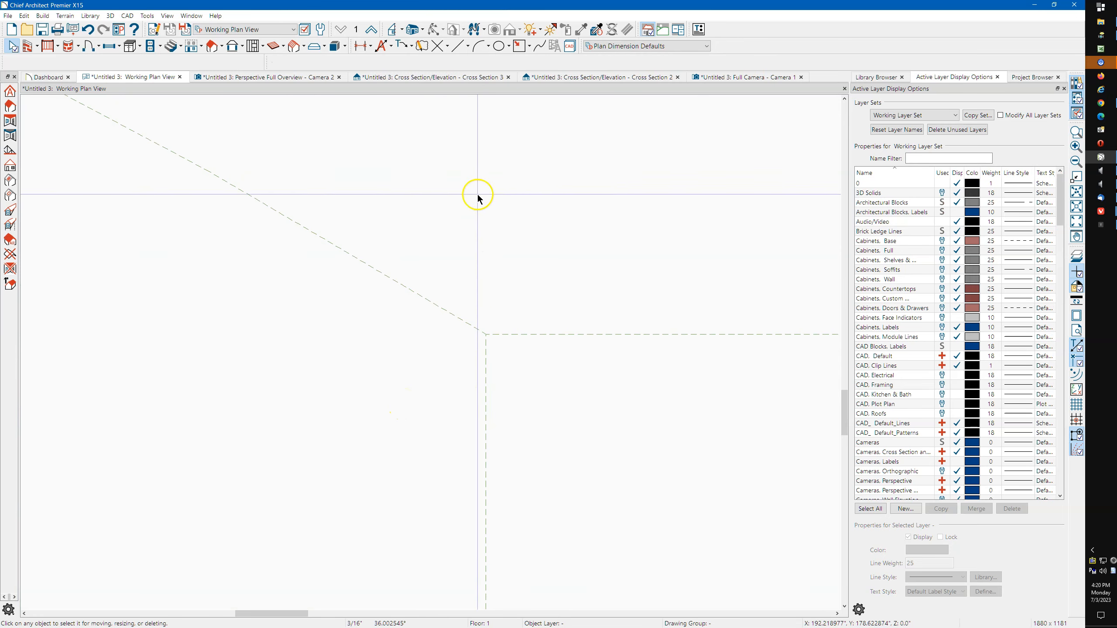
In the perspective overview, examine the fascia and soffit joint at the bump-out's inside corner from above, inside and below
left_click(278, 78)
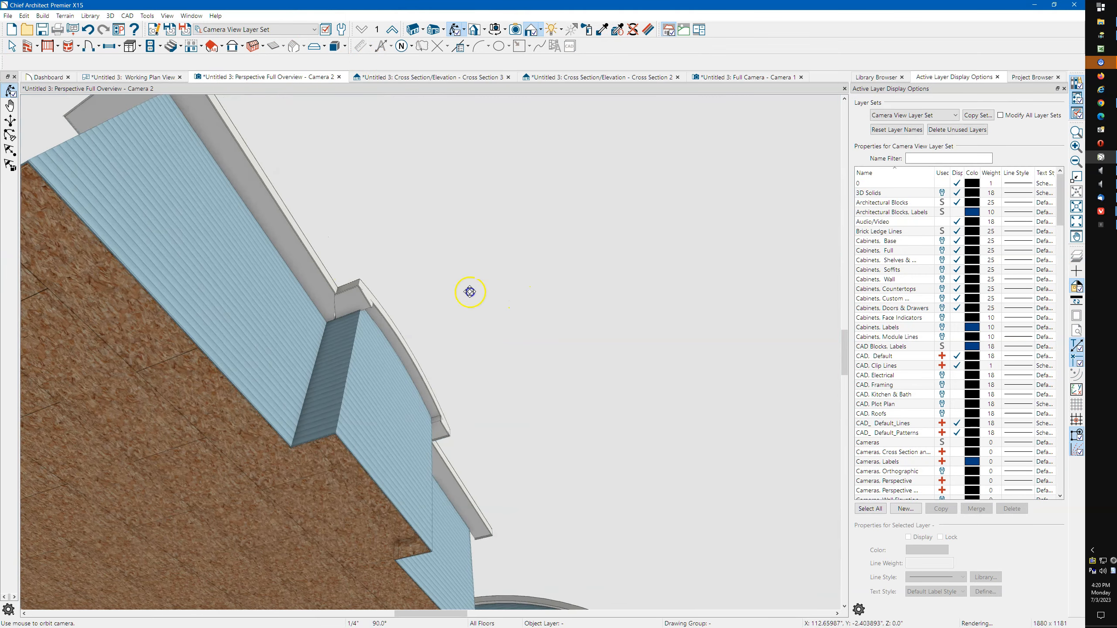
left_click_drag(469, 292, 353, 380)
scroll(477, 444, "up", 2)
scroll(460, 434, "up", 5)
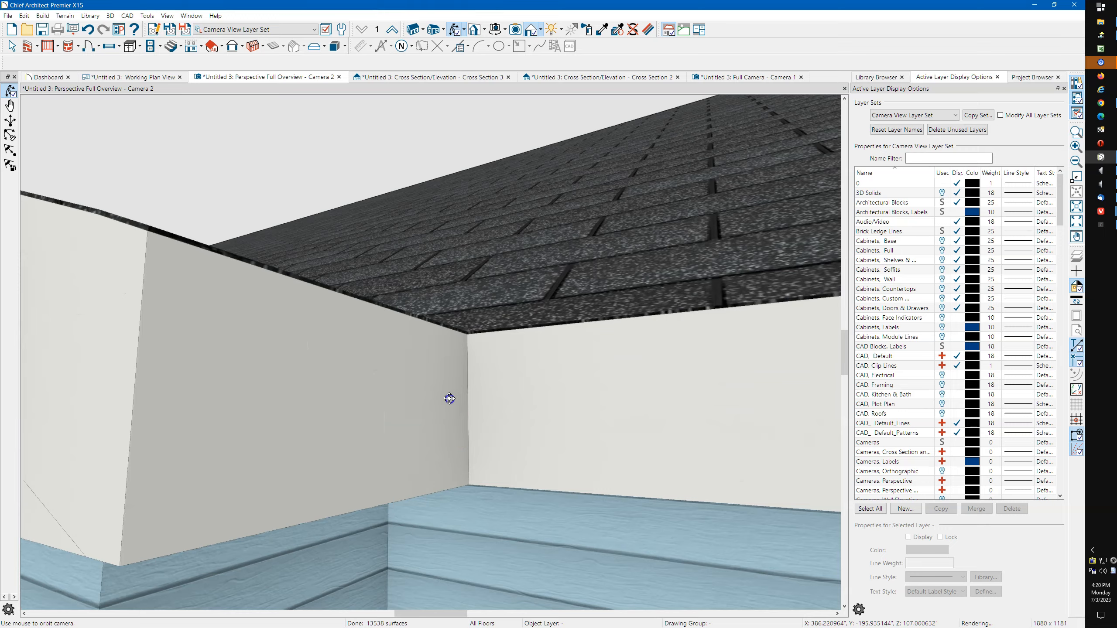
left_click_drag(449, 399, 441, 328)
scroll(436, 216, "up", 2)
left_click_drag(432, 232, 421, 192)
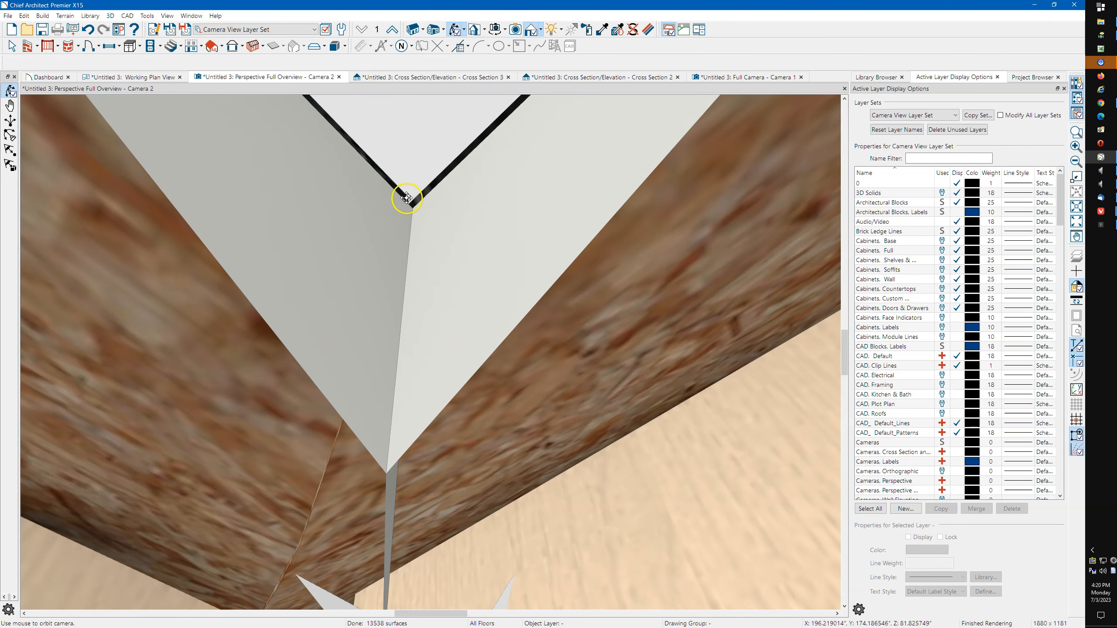
left_click_drag(425, 228, 425, 228)
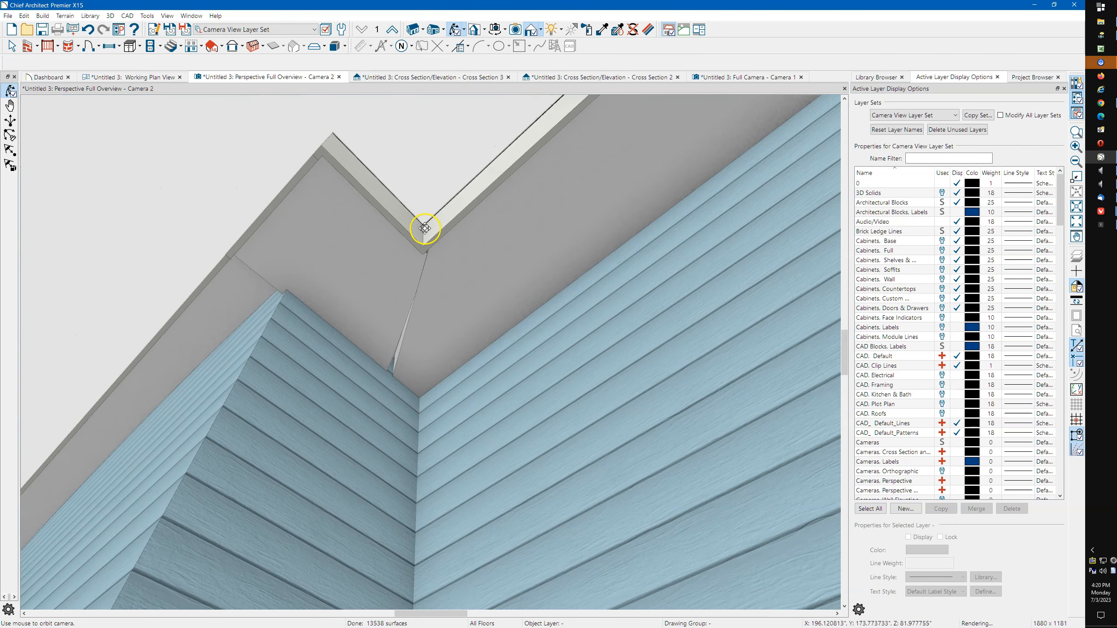
left_click_drag(404, 290, 514, 327)
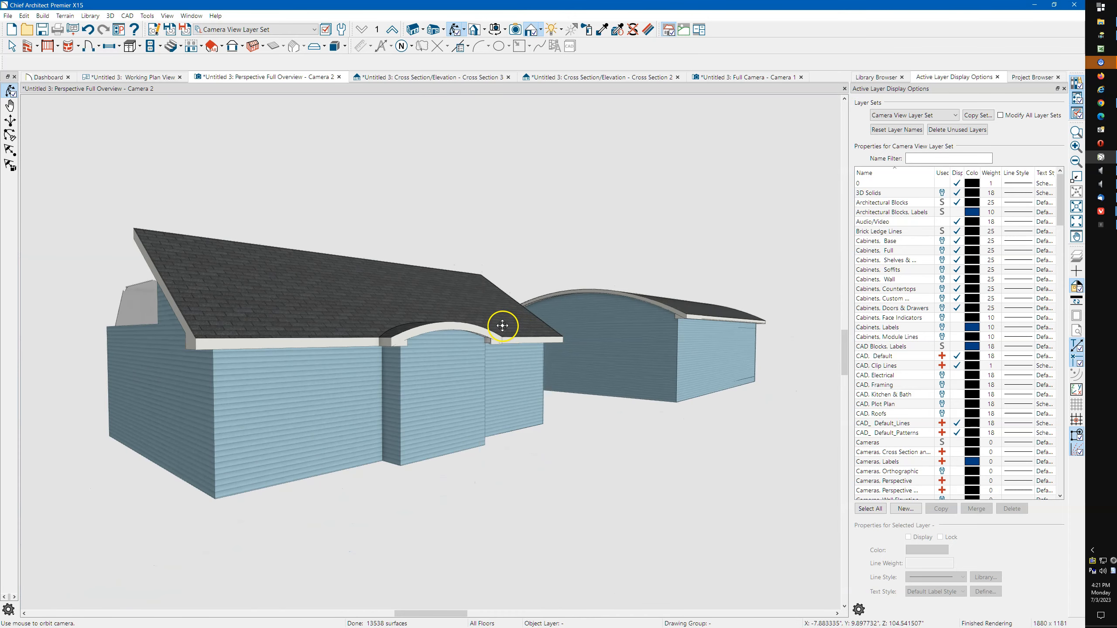
Review the finished main roof and curved bump-out from the front and both sides, including the second curved-roof building
left_click_drag(449, 314, 374, 314)
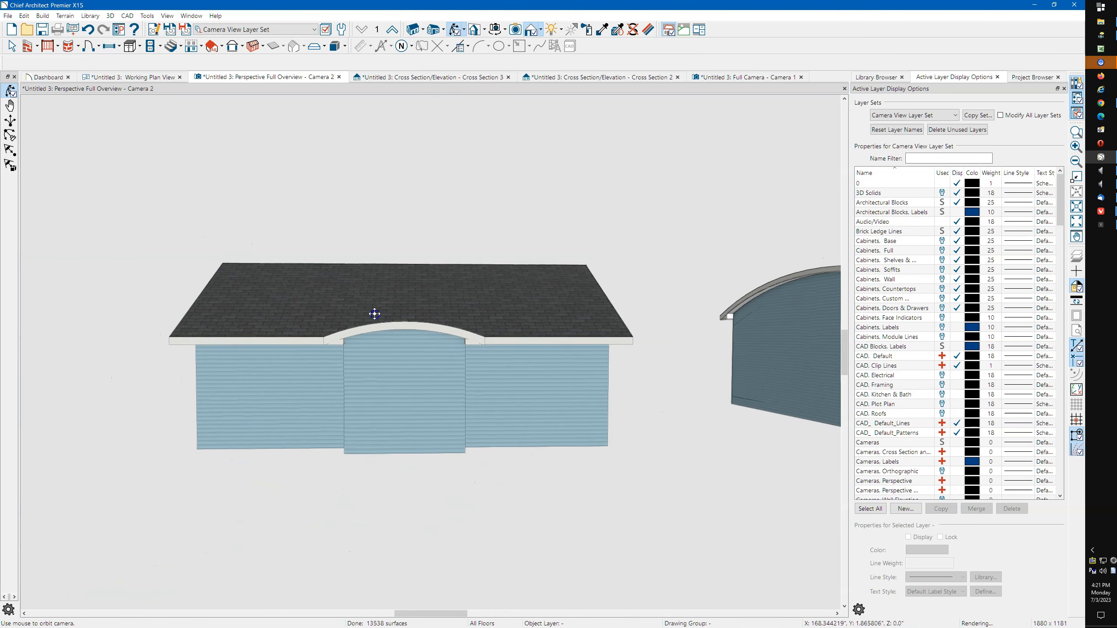
scroll(383, 324, "up", 5)
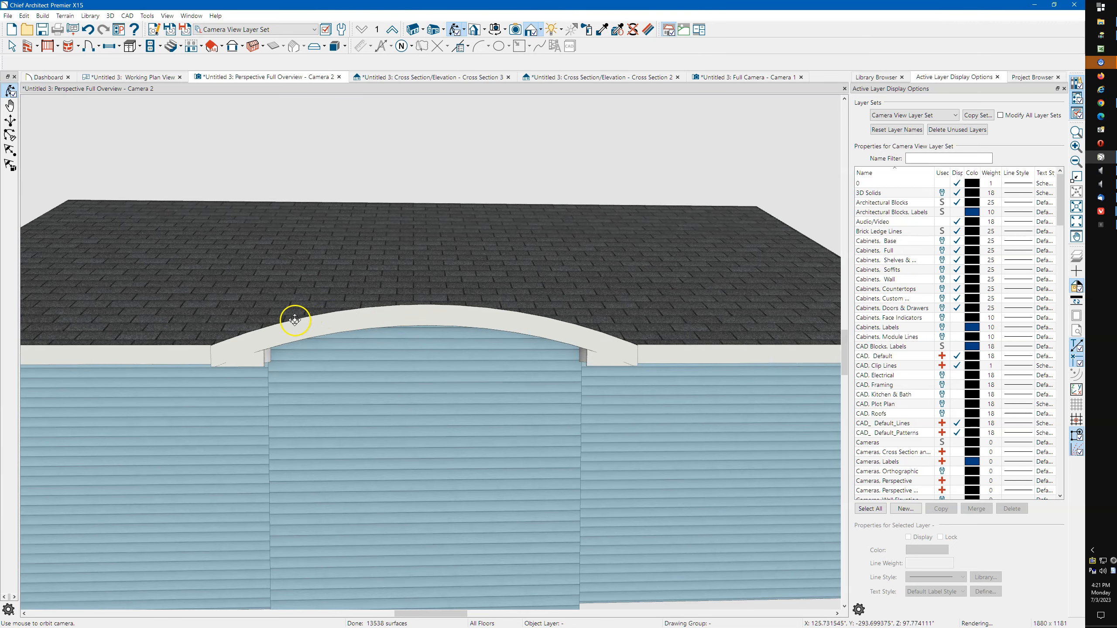
left_click_drag(295, 320, 358, 319)
scroll(370, 276, "down", 2)
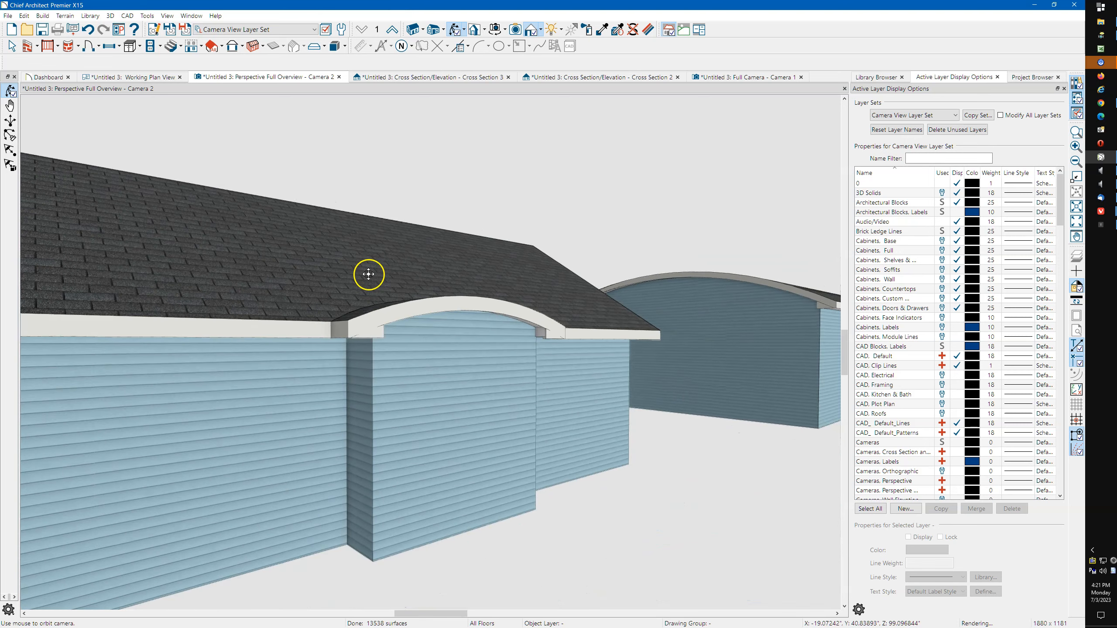
left_click_drag(368, 276, 445, 281)
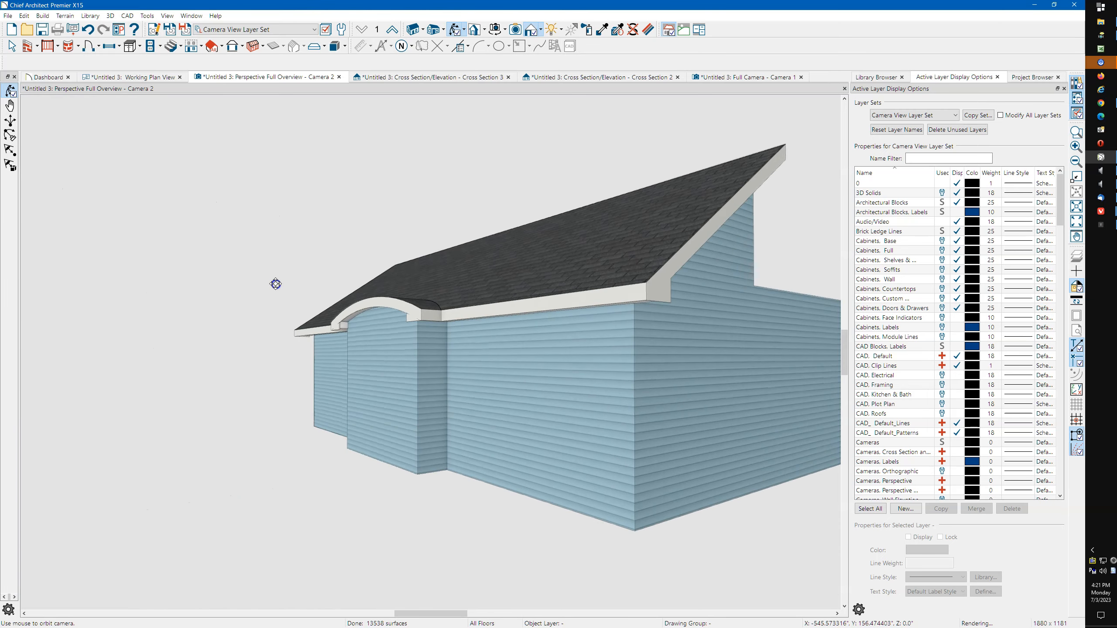
left_click_drag(279, 282, 455, 287)
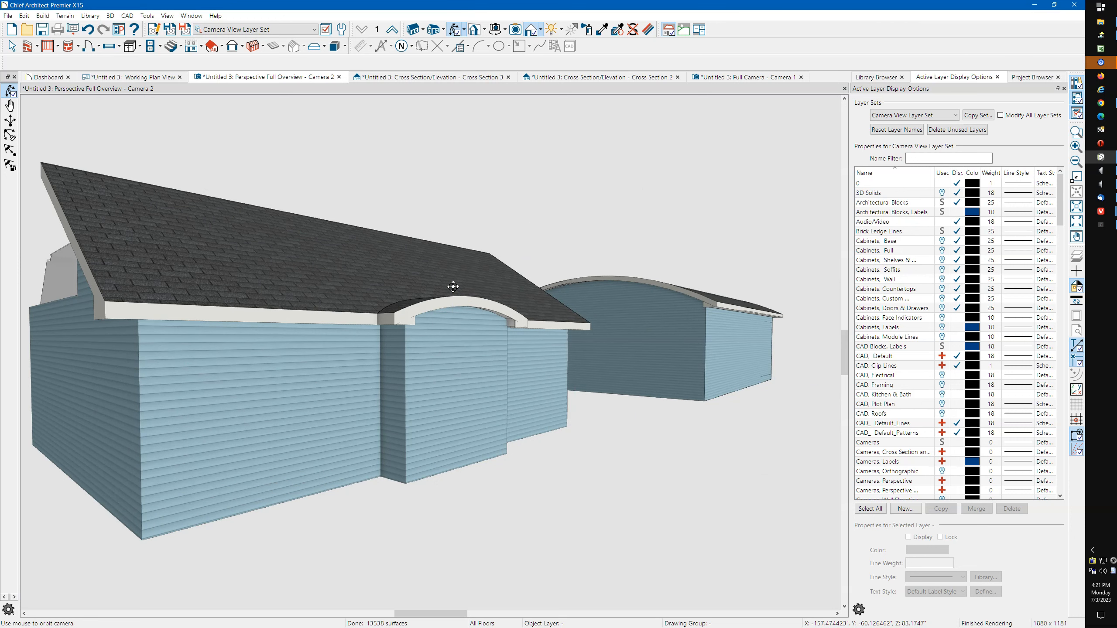
left_click_drag(357, 310, 338, 378)
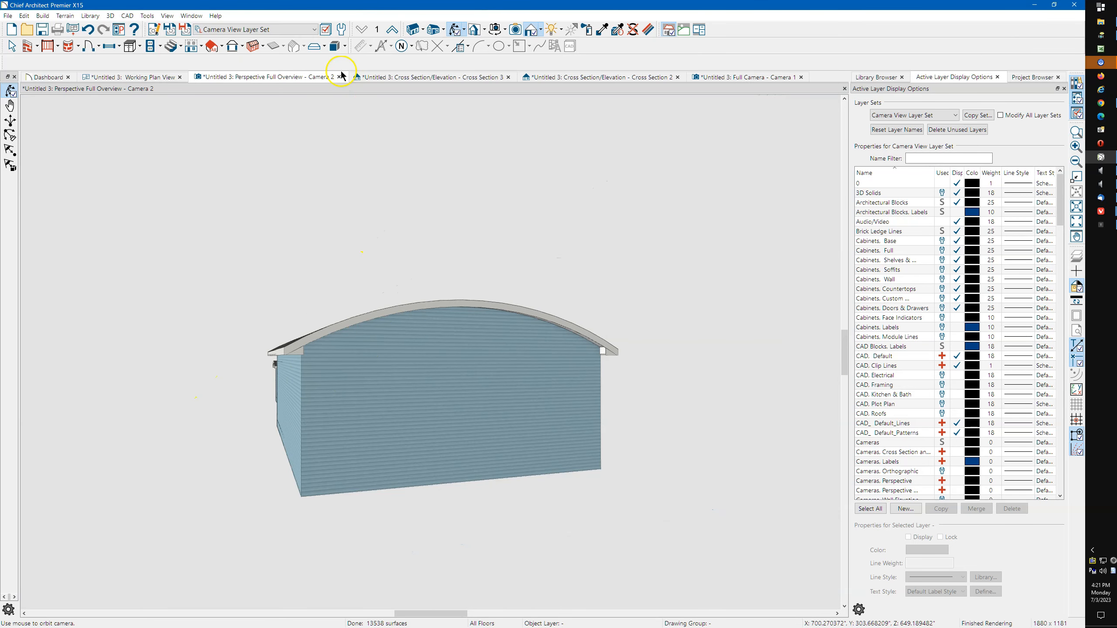
Create a Perspective Framing Overview of the model
left_click(540, 31)
left_click(541, 31)
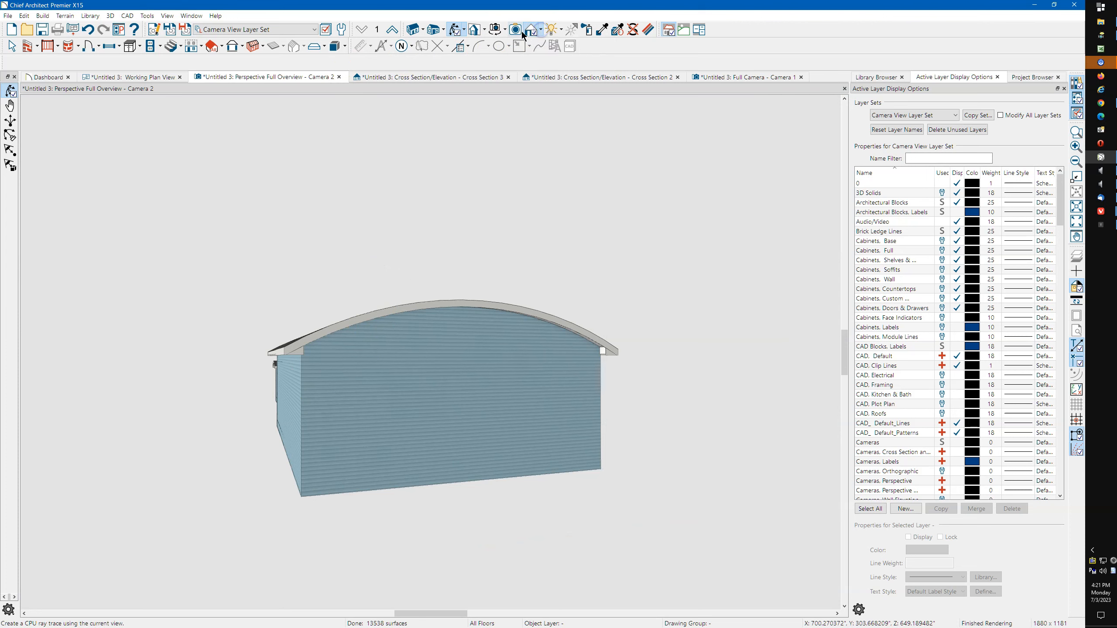
left_click(471, 32)
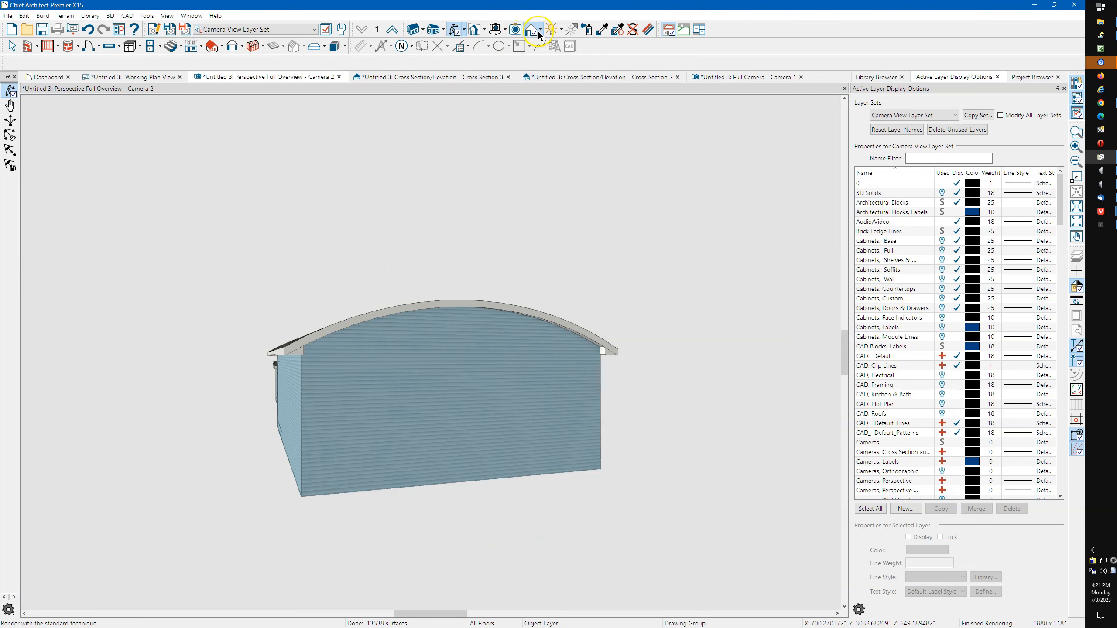
left_click(445, 29)
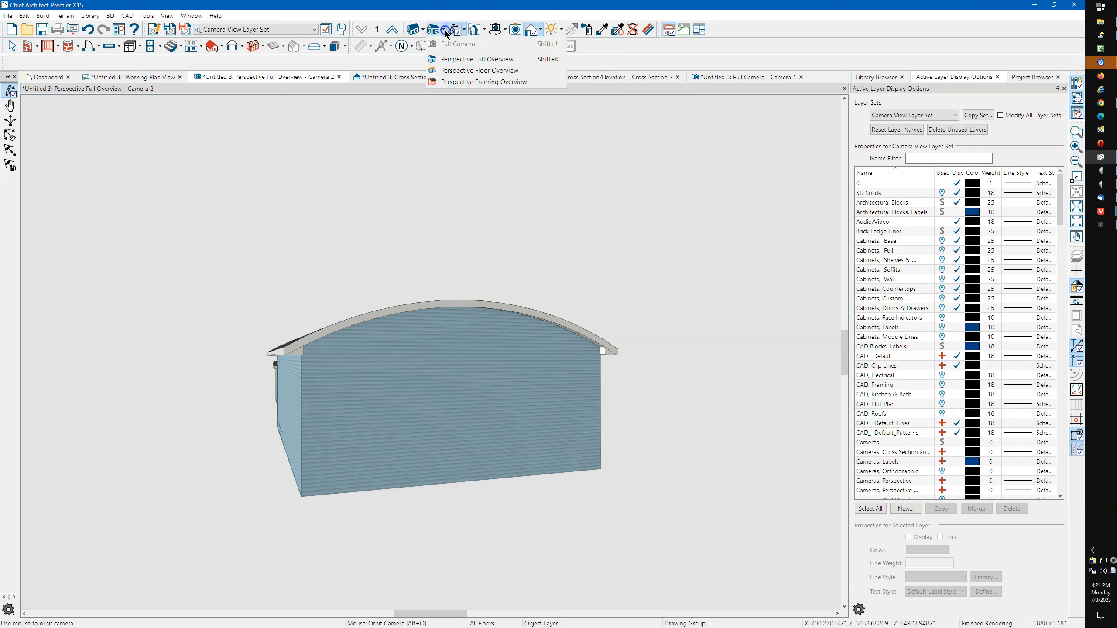
left_click(452, 88)
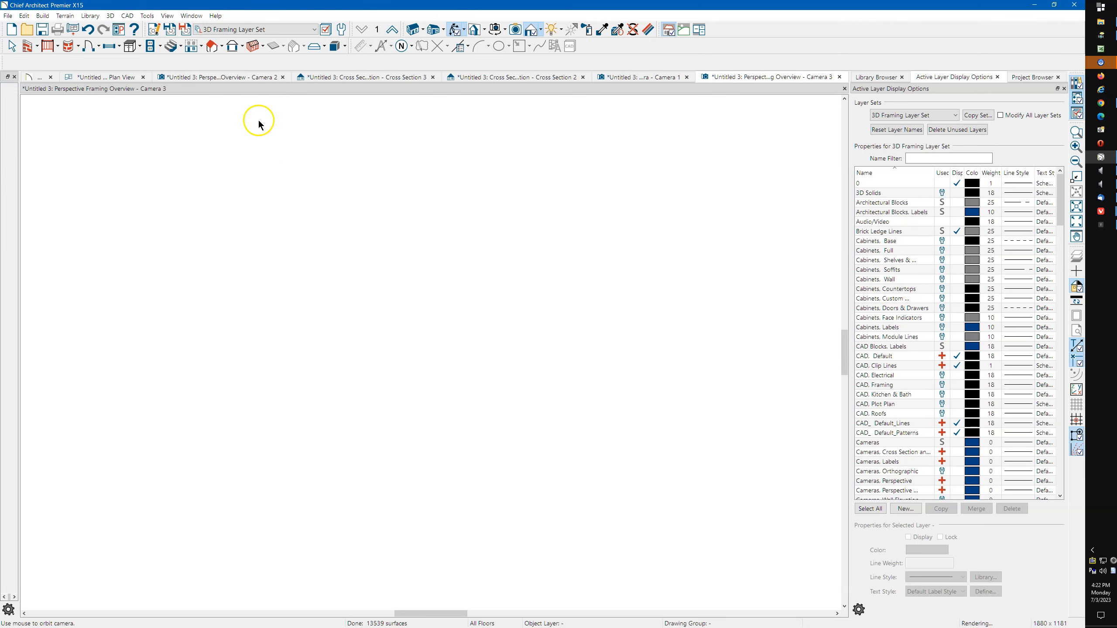
In the full perspective overview, select the second building's curved roof plane and build its roof framing
left_click(192, 78)
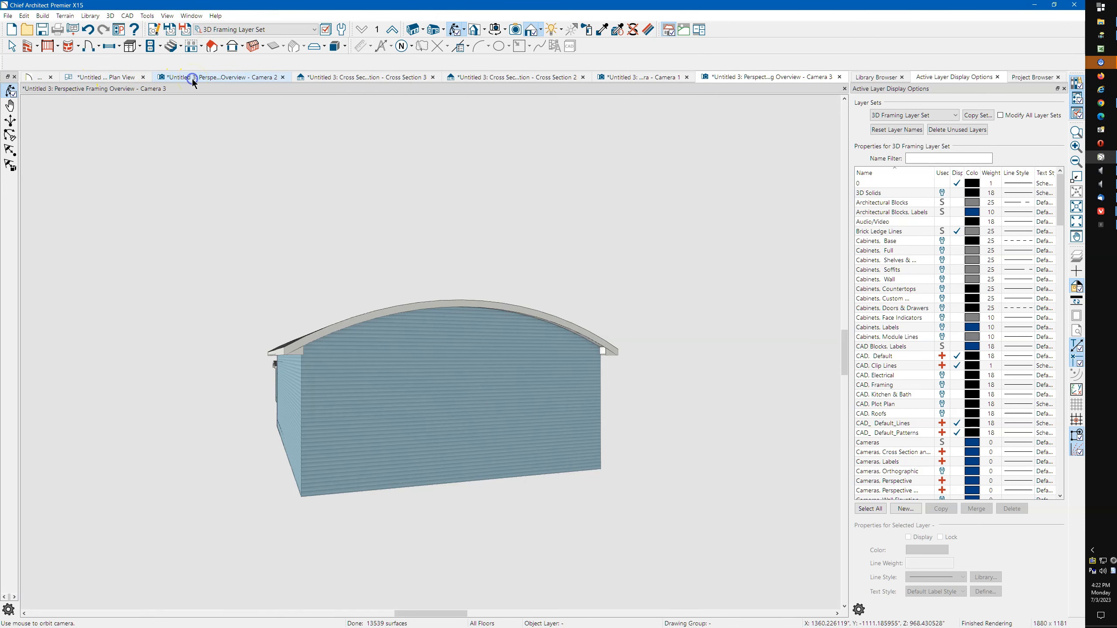
left_click(297, 342)
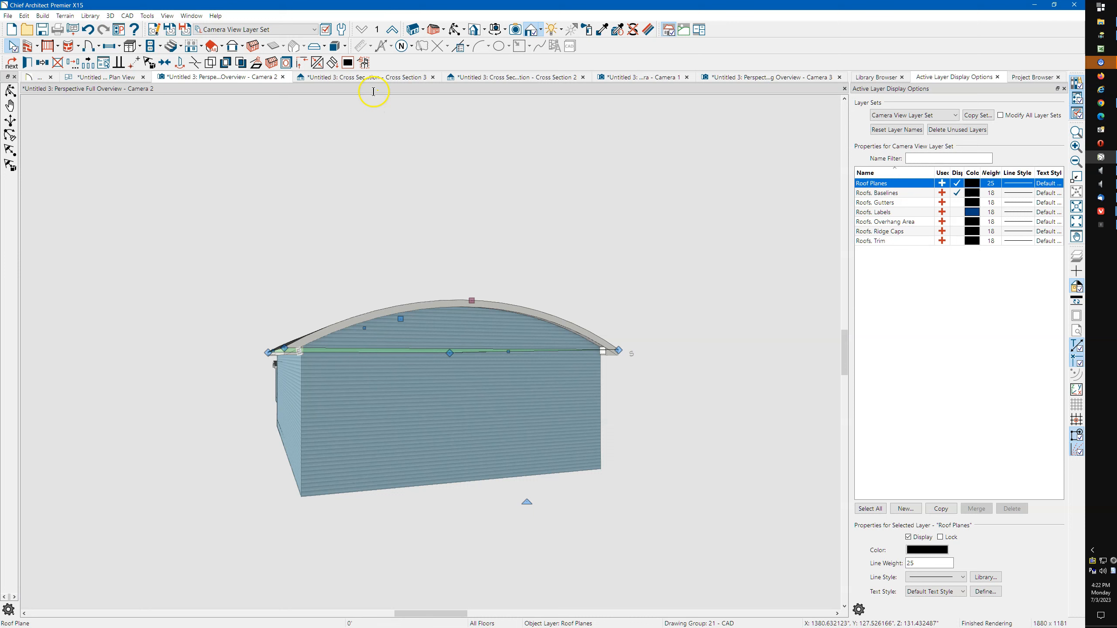
left_click(272, 65)
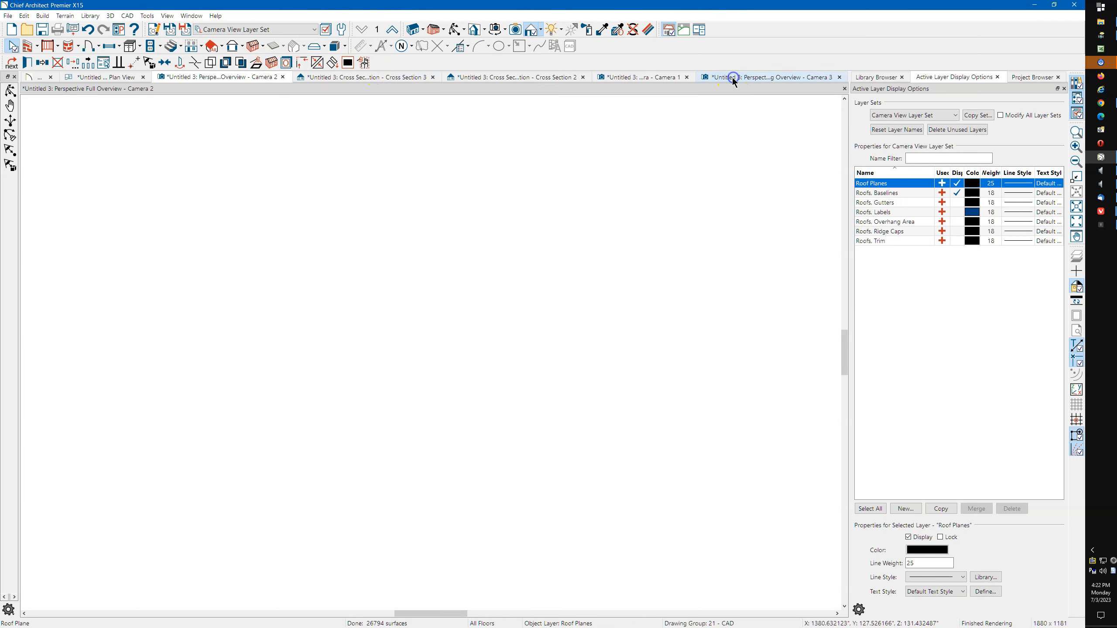
In the Perspective Framing Overview, examine the curved roof's trusses from above and from the gable end
left_click_drag(589, 369, 696, 374)
middle_click_drag(565, 232, 478, 327)
left_click_drag(526, 317, 575, 387)
scroll(429, 350, "up", 5)
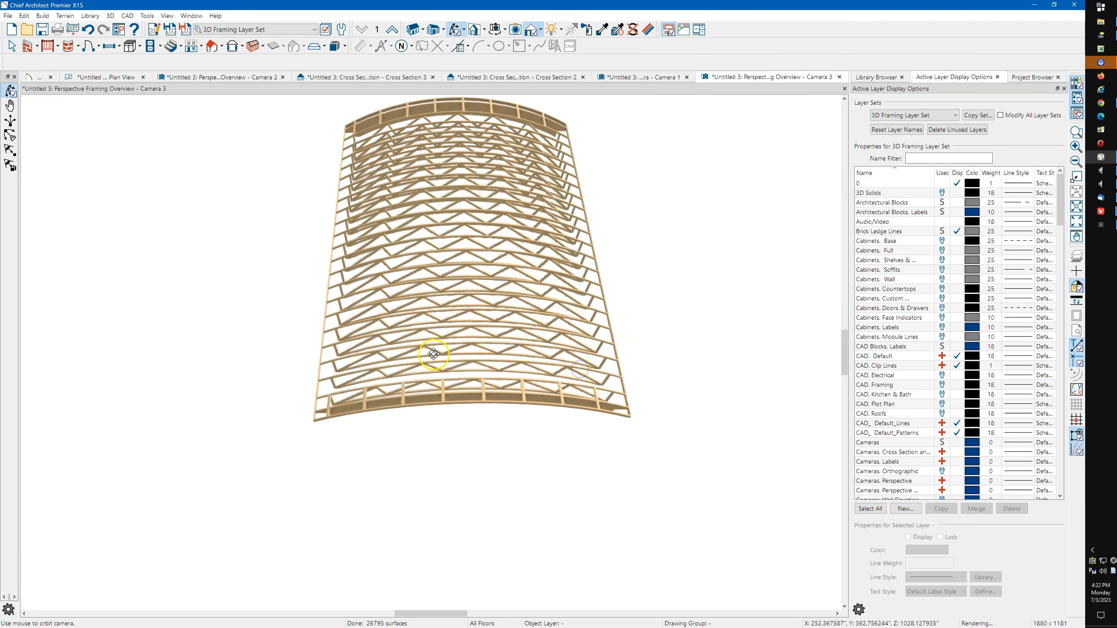
mouse_move(459, 353)
left_mouse_down()
mouse_move(466, 202)
mouse_move(445, 290)
mouse_move(428, 294)
mouse_move(477, 349)
left_mouse_up()
scroll(461, 334, "down", 3)
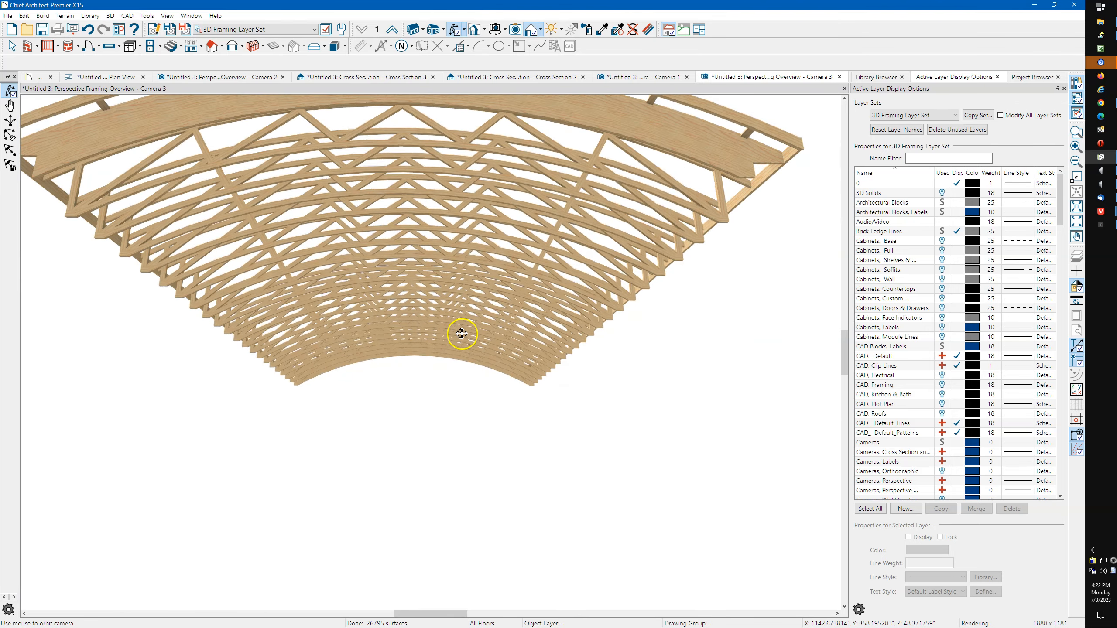
Examine the curved roof's truss framing along its full length from the gable end and from the side
left_click_drag(409, 278, 395, 305)
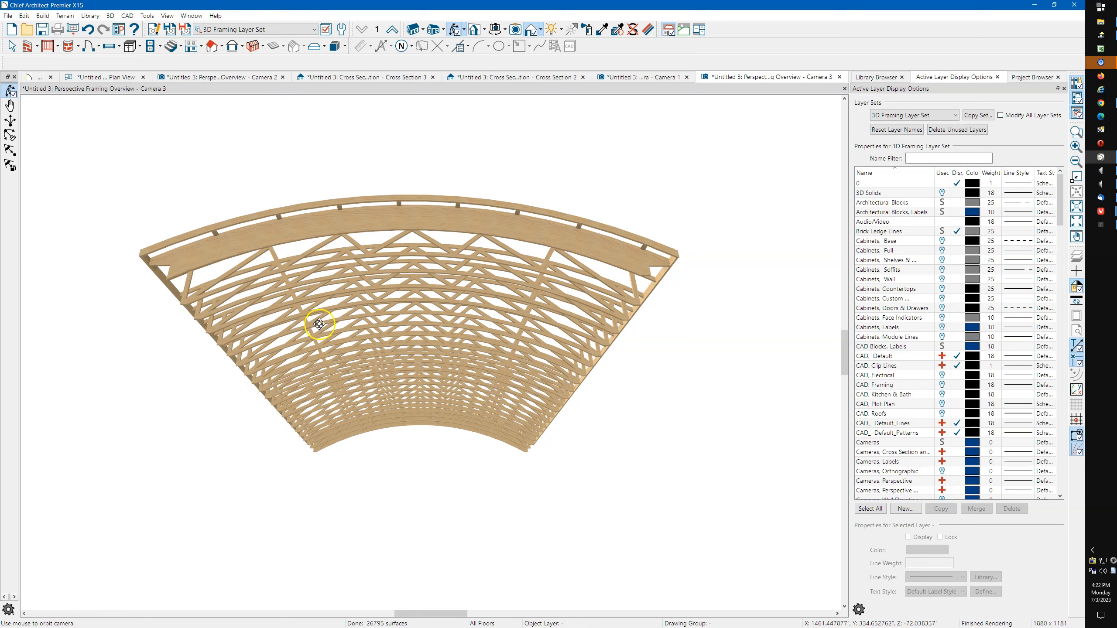
left_click_drag(625, 254, 367, 282)
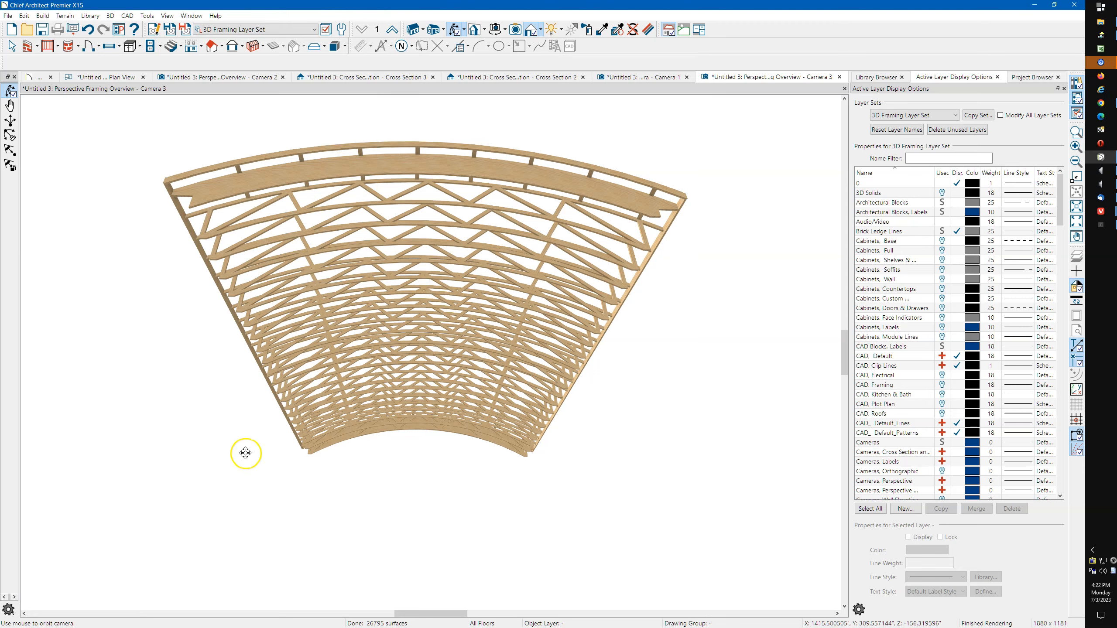
left_click_drag(330, 344, 522, 414)
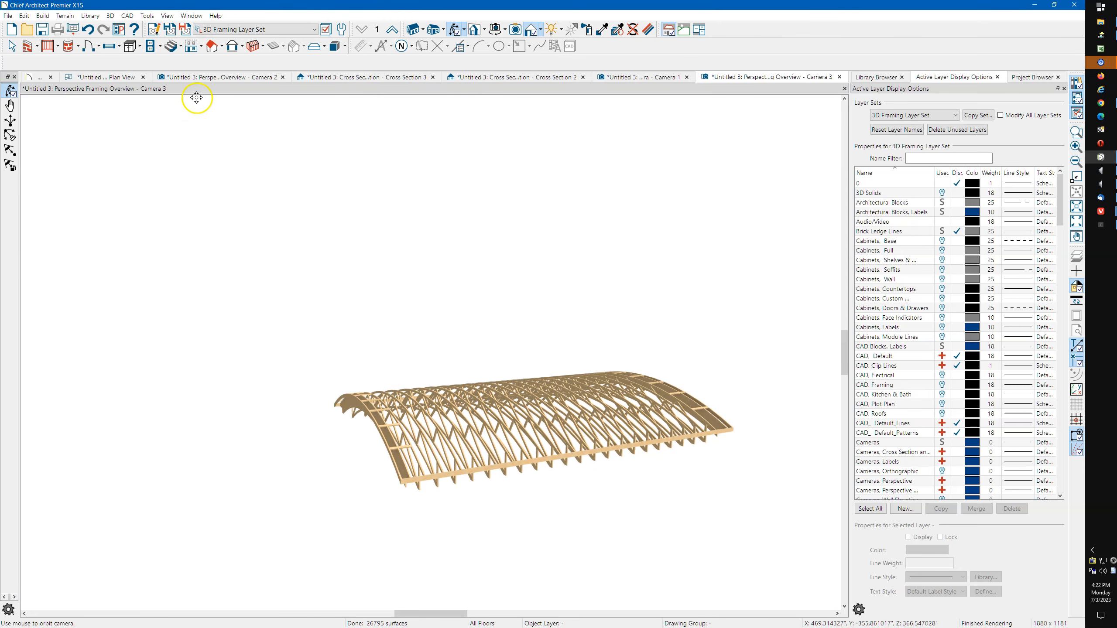
Return to the Perspective Full Overview and inspect both buildings, ending close on the main roof's curved bump-out
left_click(223, 77)
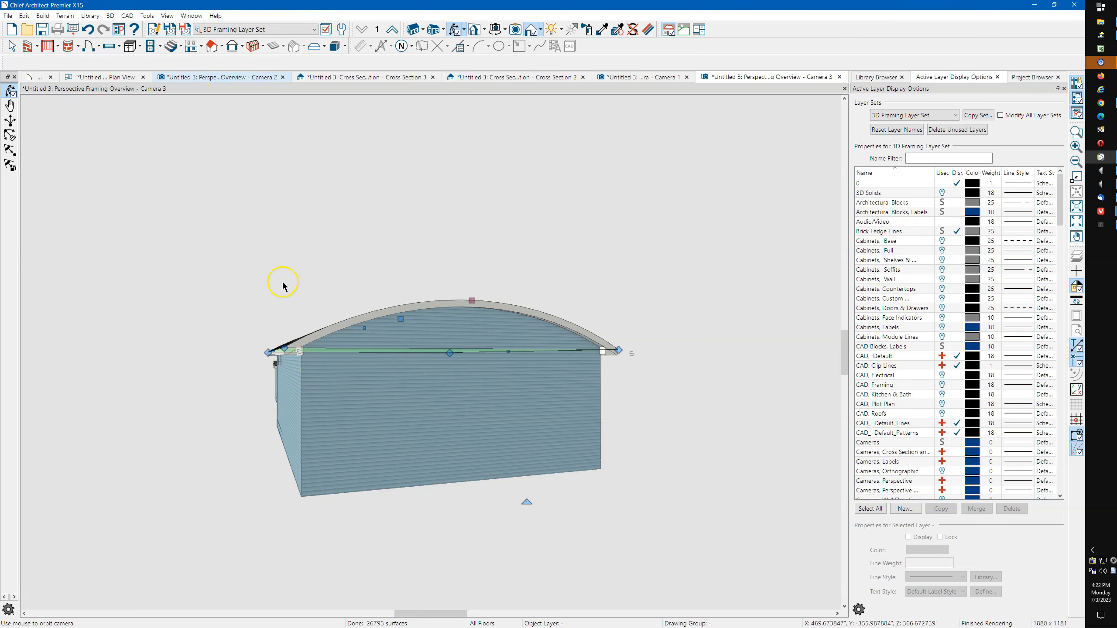
left_click(455, 30)
left_click_drag(369, 308, 481, 286)
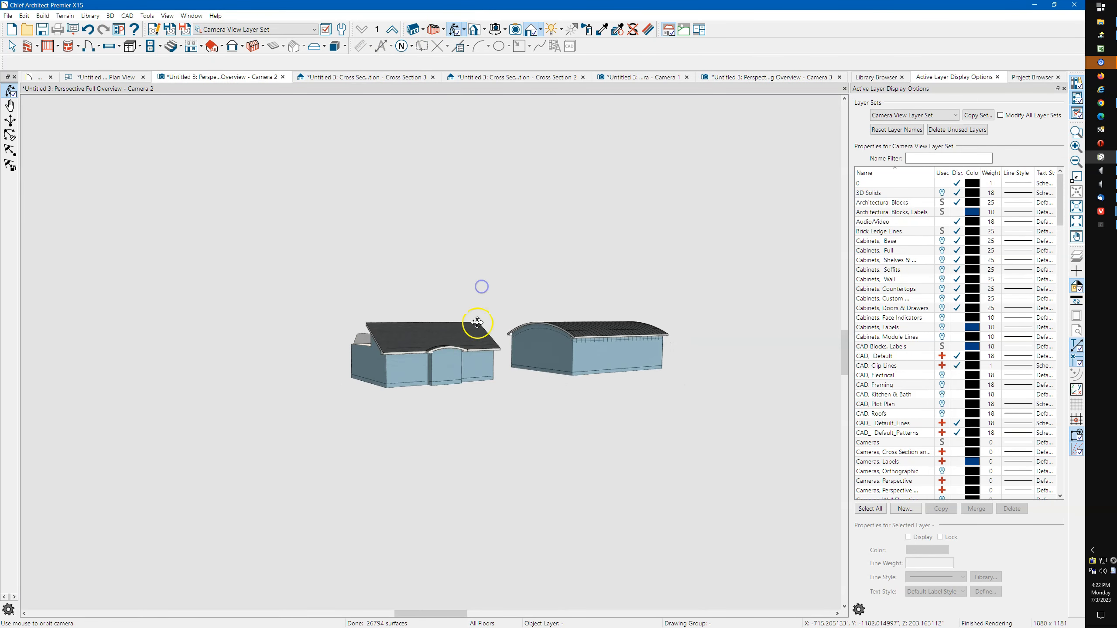
scroll(455, 357, "up", 5)
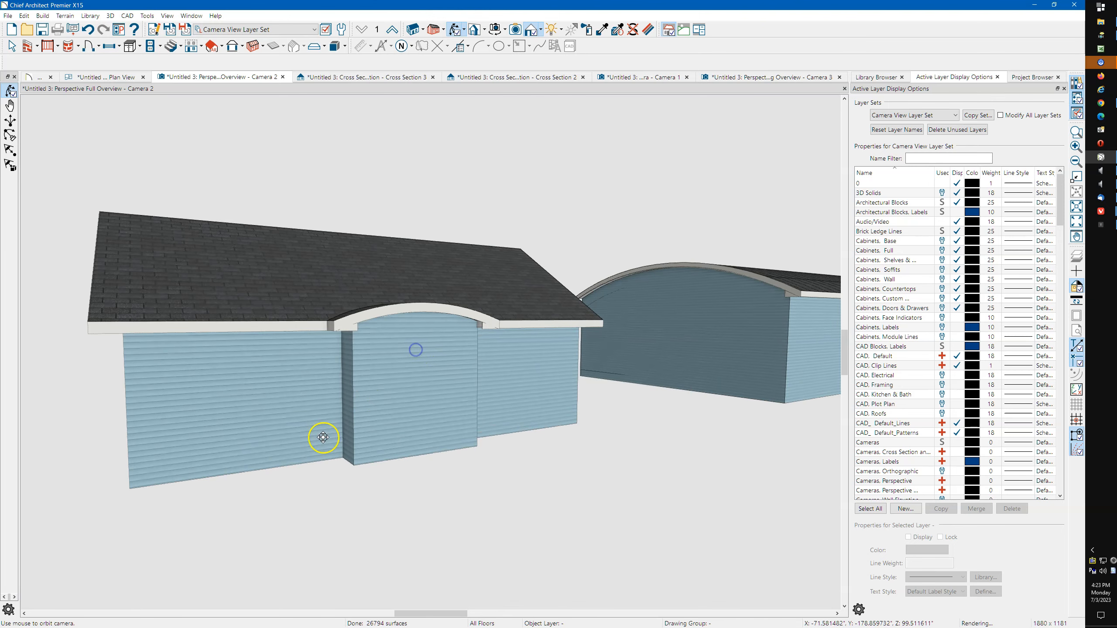